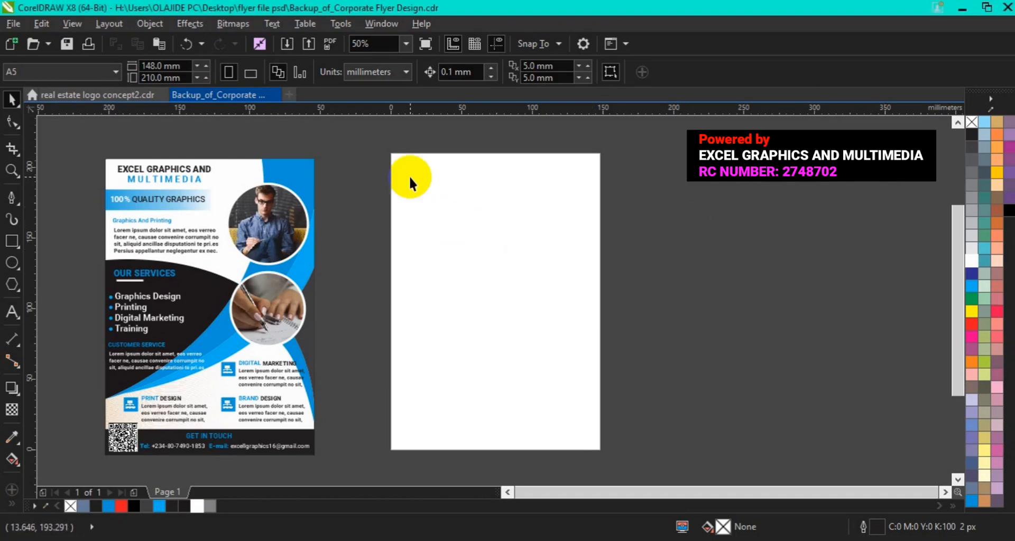
# Set the page size to A5, 148 mm wide by 210 mm high
pyautogui.click(157, 64)
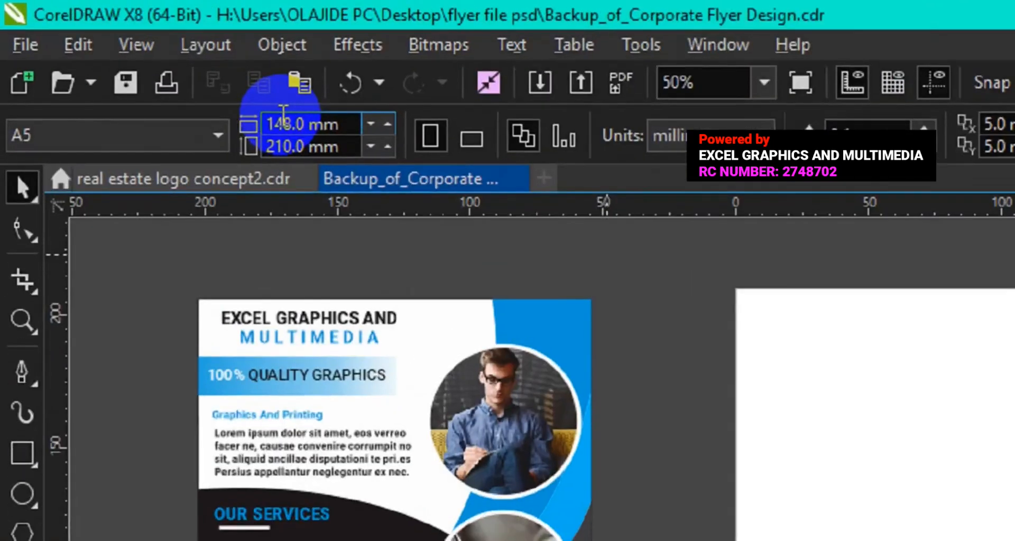
pyautogui.moveTo(366, 129); pyautogui.dragTo(268, 129)
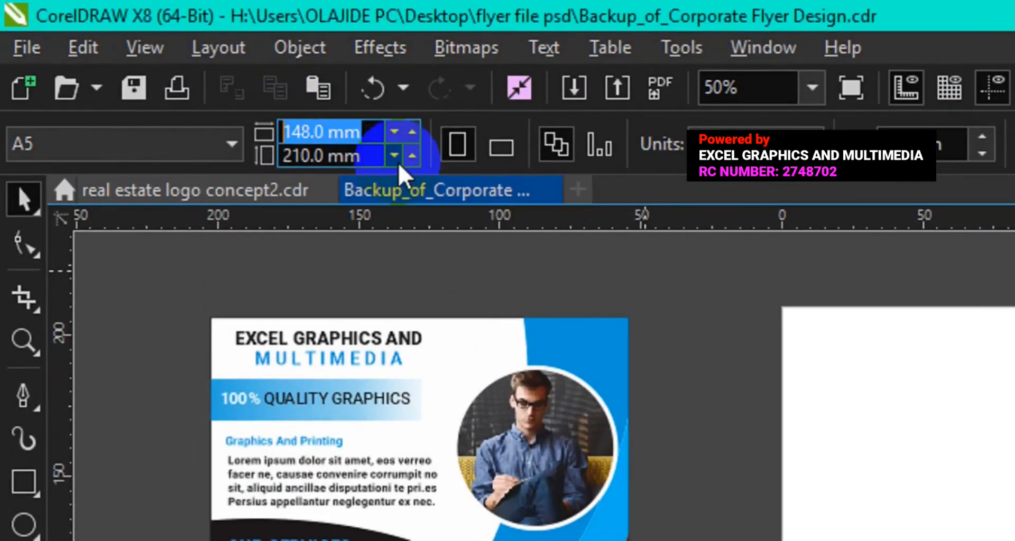
pyautogui.moveTo(383, 157); pyautogui.dragTo(256, 168)
pyautogui.click(90, 149)
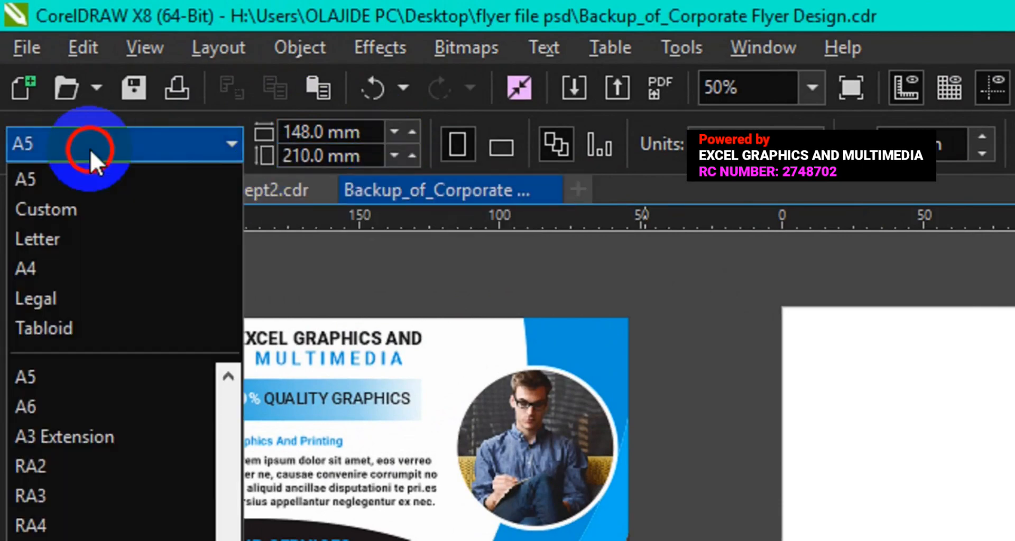
pyautogui.click(81, 185)
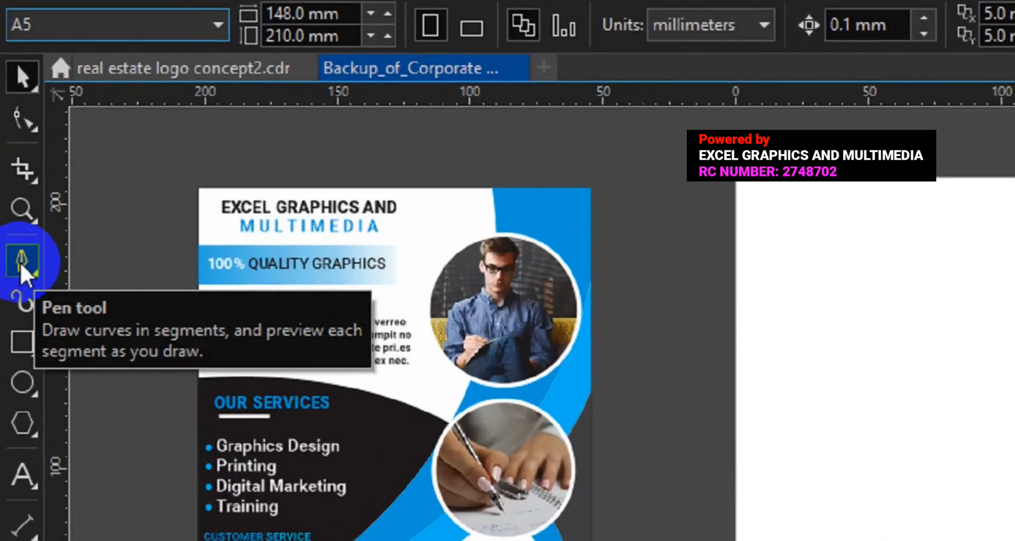
# Draw a bowed curve with the Pen tool from about 56 mm up the page's left edge to about 108 mm along its top edge
pyautogui.click(11, 200)
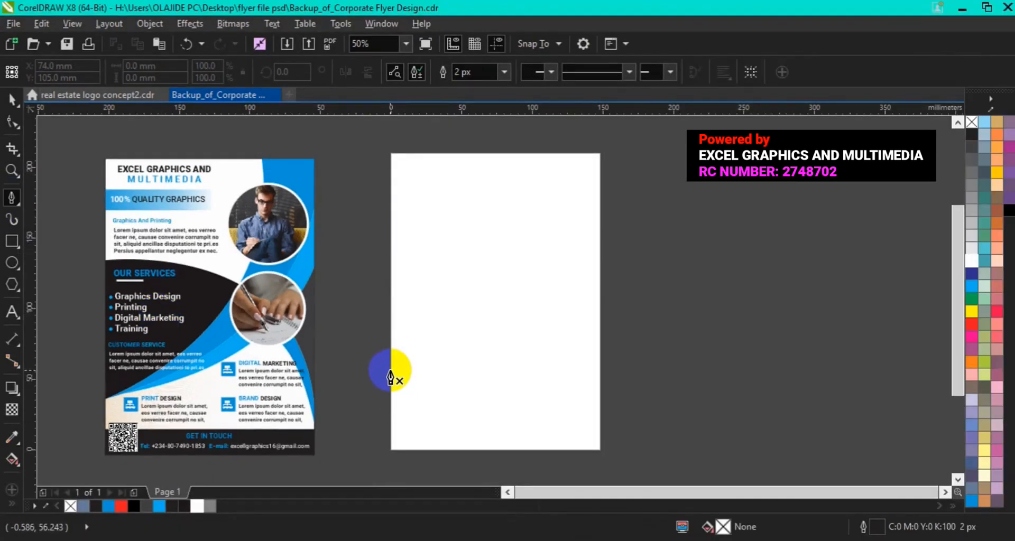
pyautogui.click(391, 371)
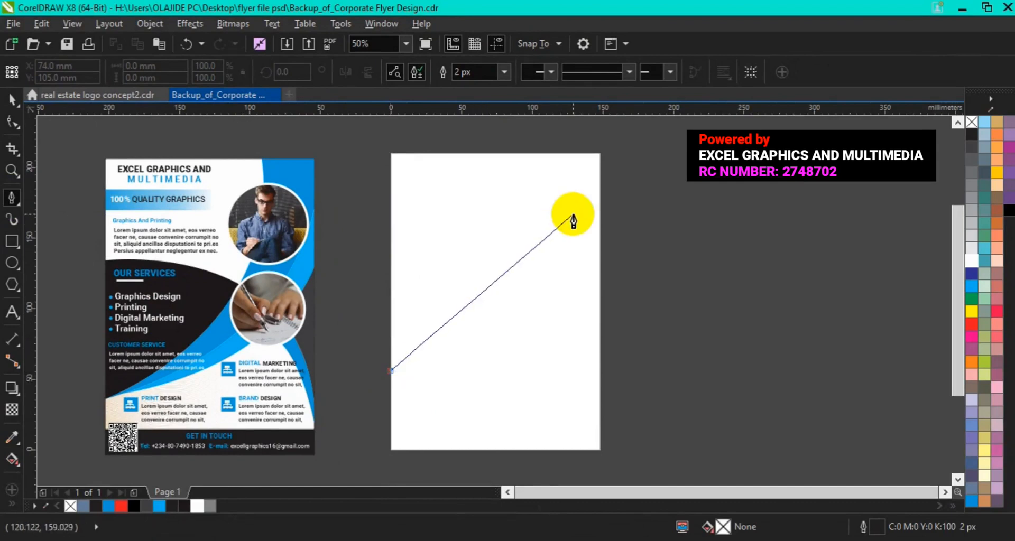
pyautogui.click(528, 154)
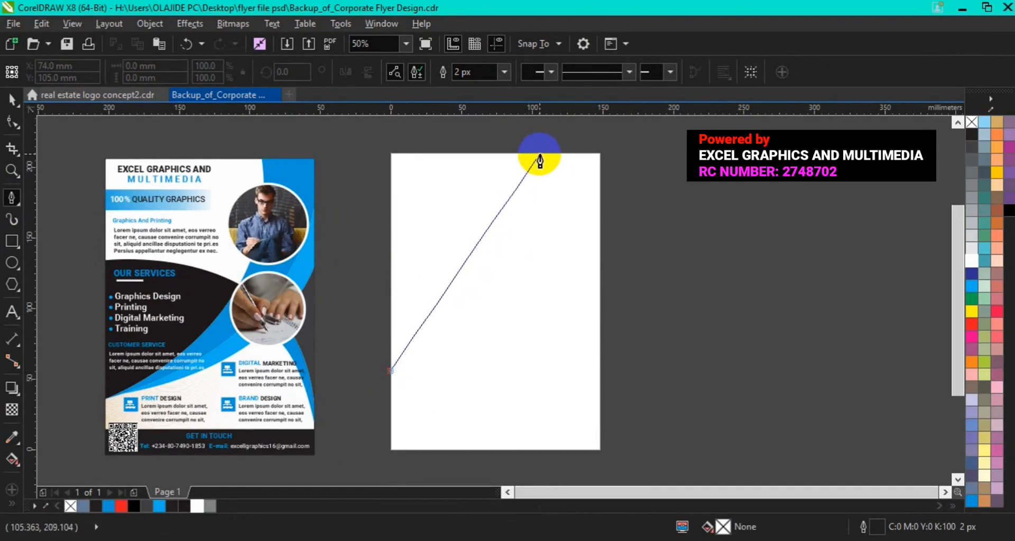
pyautogui.moveTo(543, 154); pyautogui.dragTo(512, 180)
pyautogui.press('Escape')
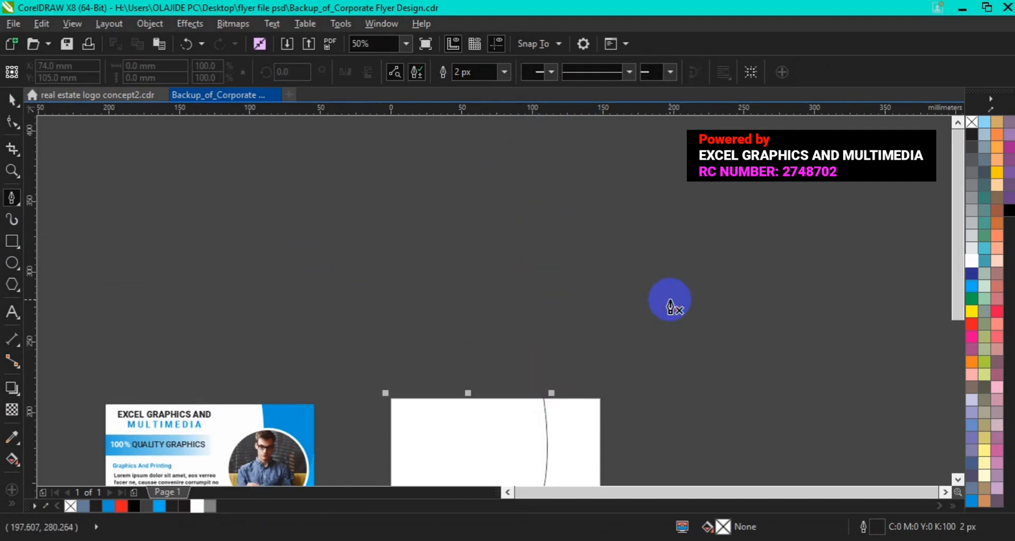
pyautogui.click(958, 341)
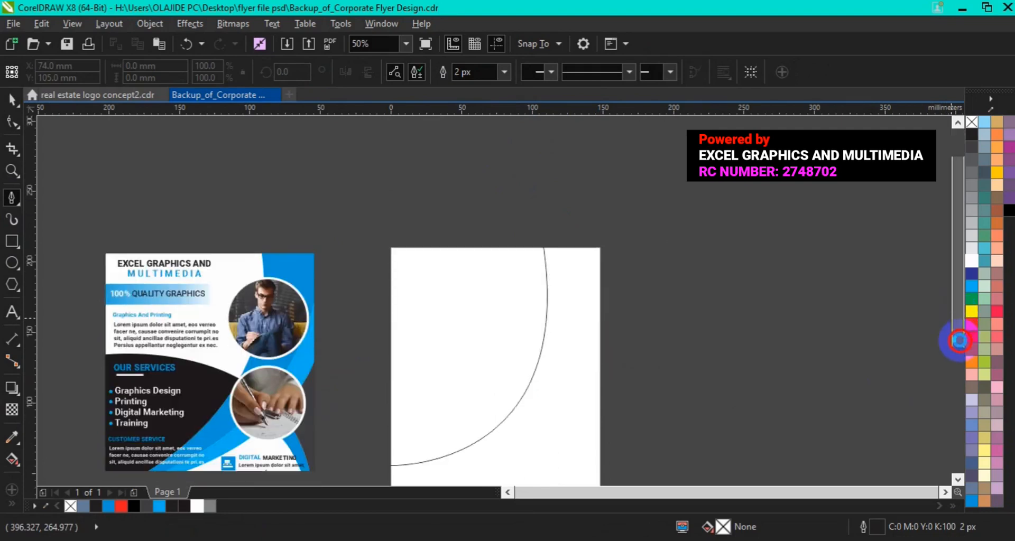
pyautogui.moveTo(959, 338); pyautogui.dragTo(960, 380)
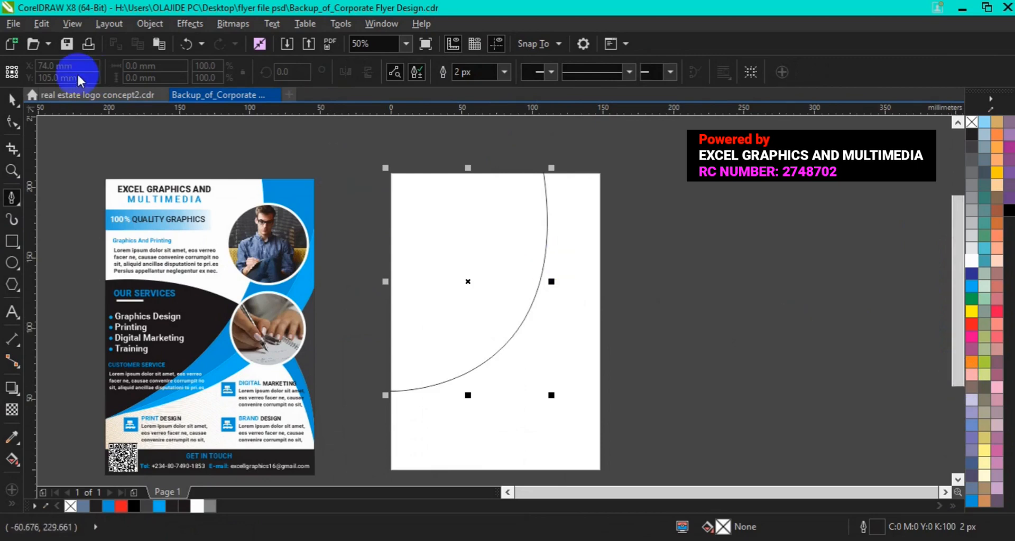
# Shift the curve's upper node outward along the page's top edge to about 117 mm with the Shape tool
pyautogui.click(10, 100)
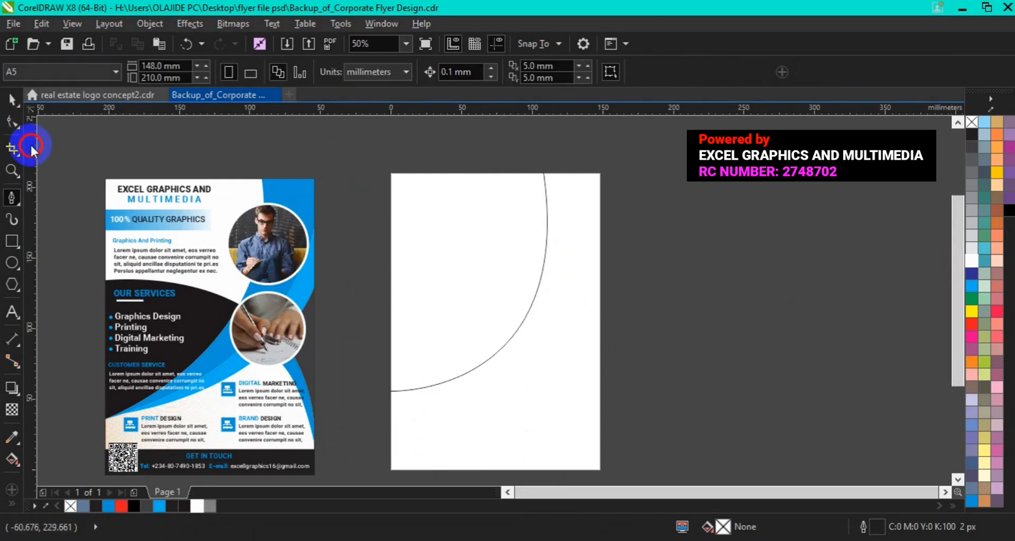
pyautogui.click(12, 123)
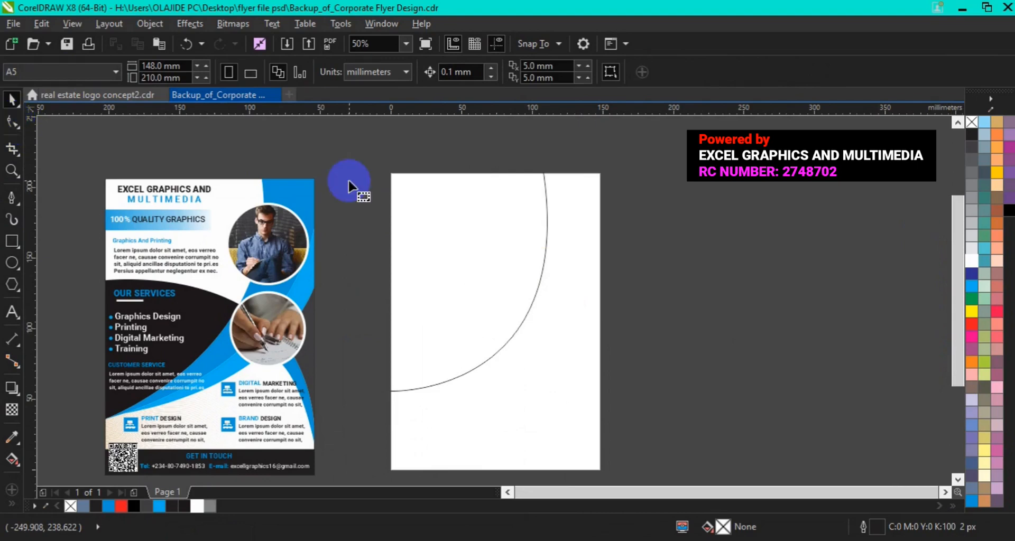
pyautogui.click(611, 273)
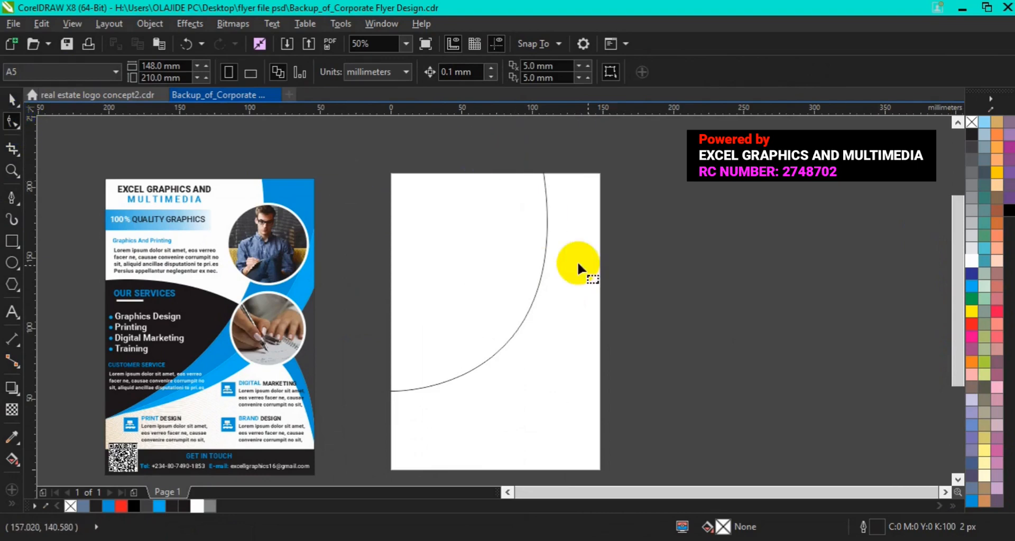
pyautogui.click(542, 267)
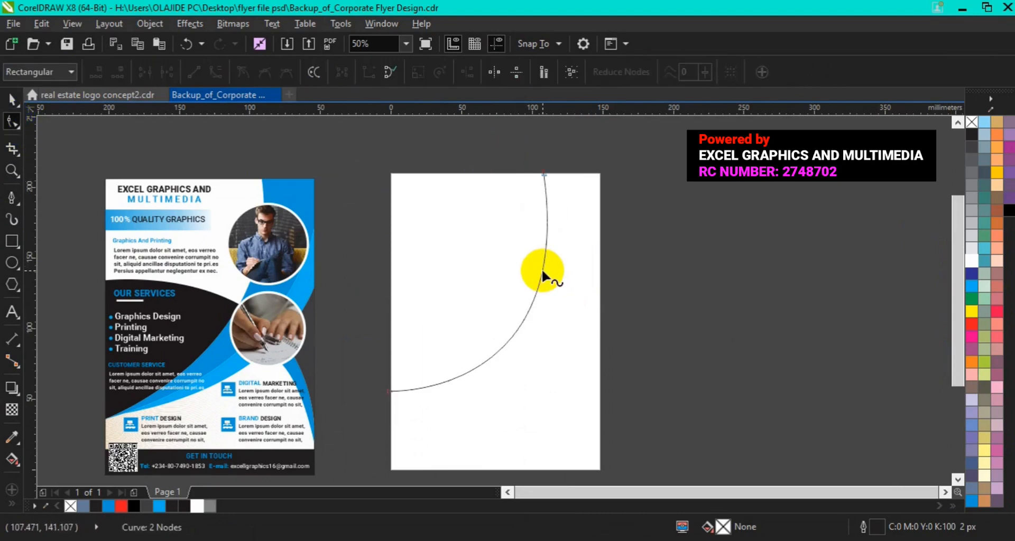
pyautogui.click(12, 100)
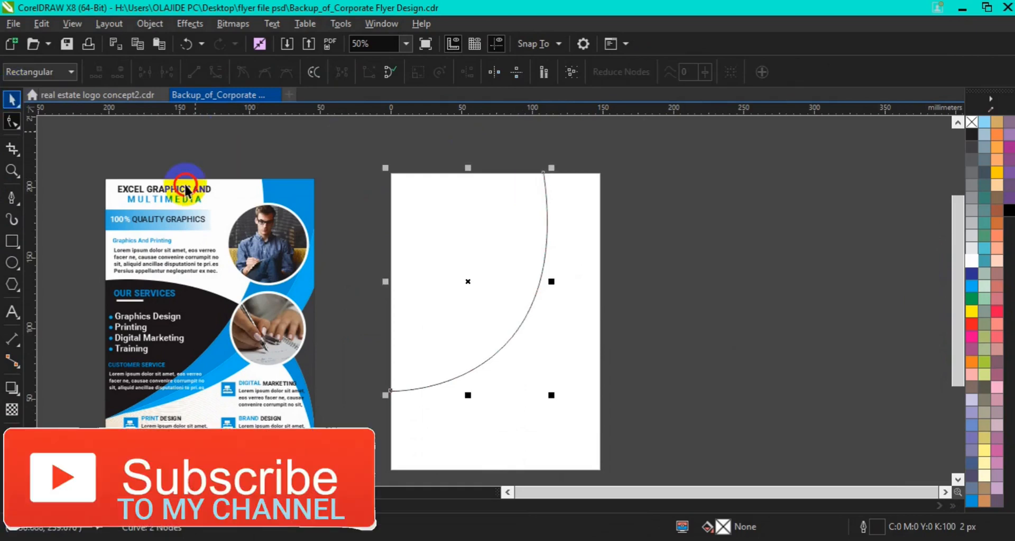
pyautogui.click(18, 126)
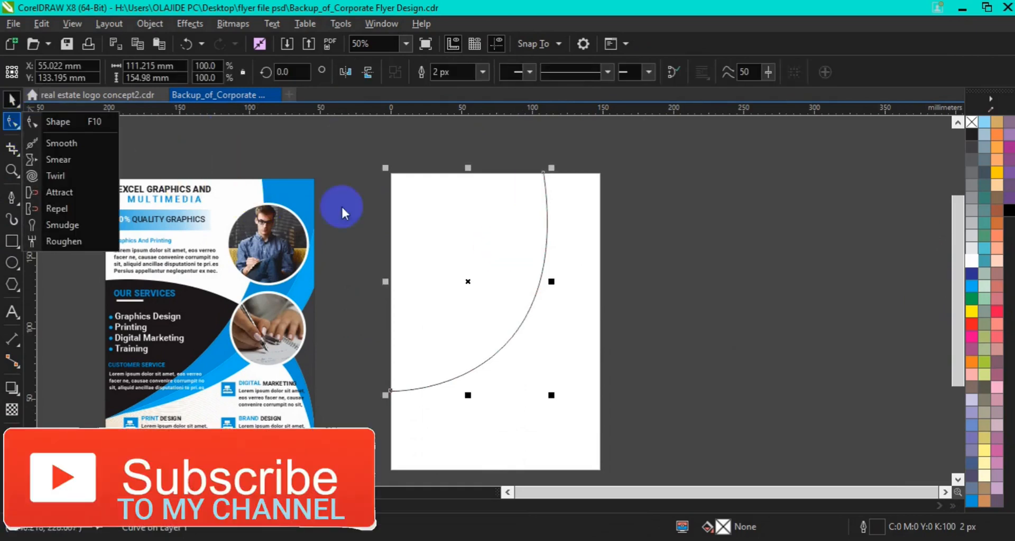
pyautogui.click(71, 118)
pyautogui.moveTo(500, 150); pyautogui.dragTo(638, 229)
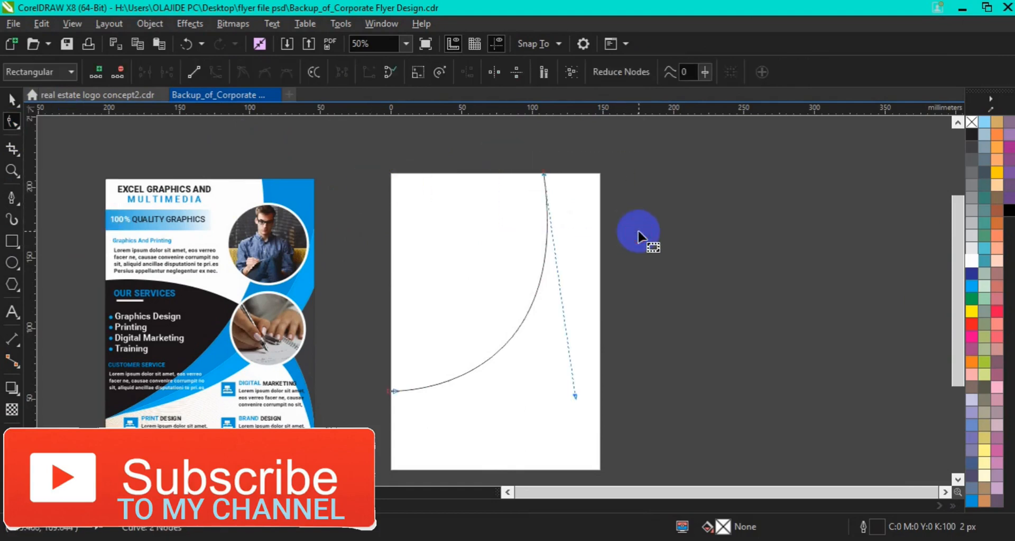
pyautogui.moveTo(545, 175); pyautogui.dragTo(555, 174)
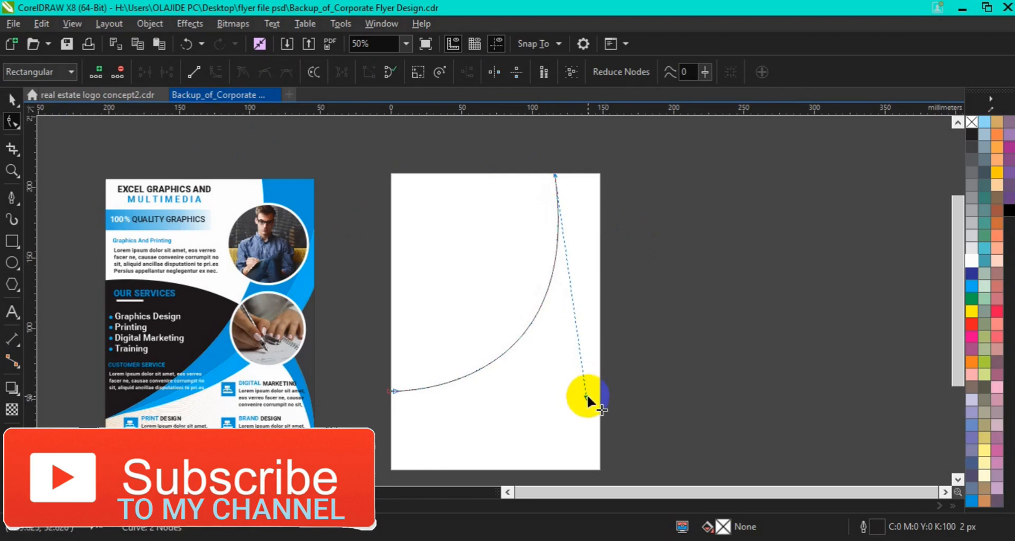
# Adjust the upper node's control handle to smooth the curve's bend, and align that node with the page's top edge
pyautogui.moveTo(586, 394); pyautogui.dragTo(550, 417)
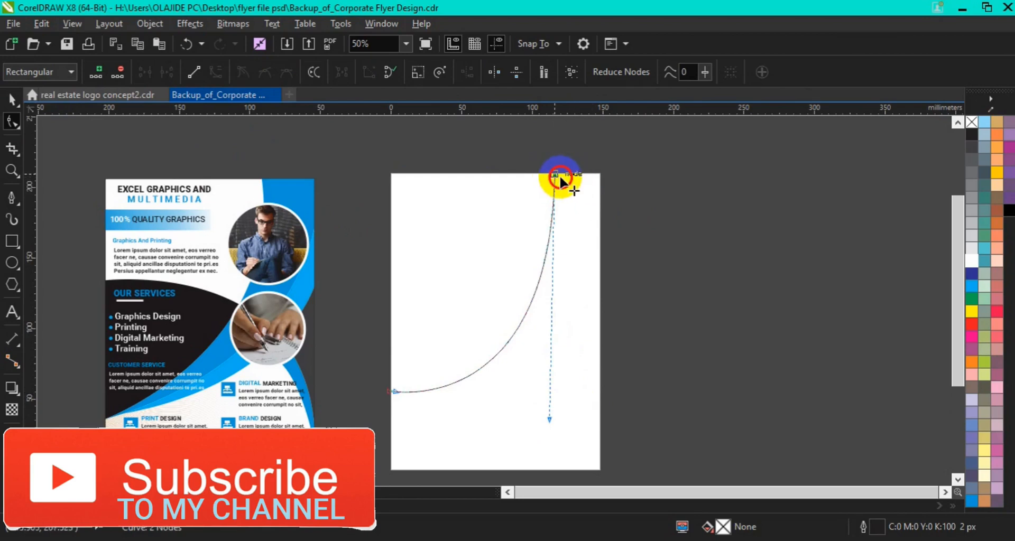
pyautogui.moveTo(531, 165); pyautogui.dragTo(596, 201)
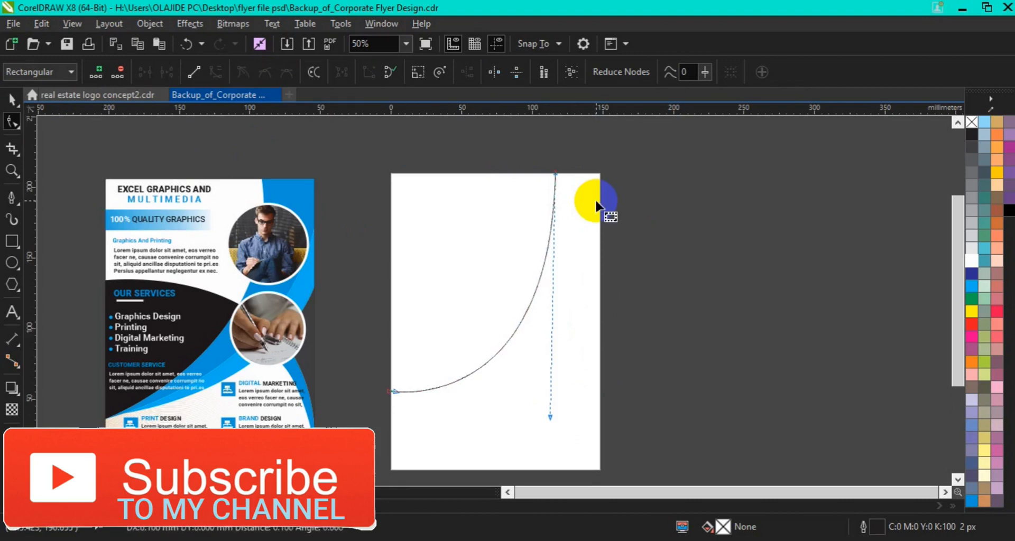
pyautogui.moveTo(550, 413); pyautogui.dragTo(569, 385)
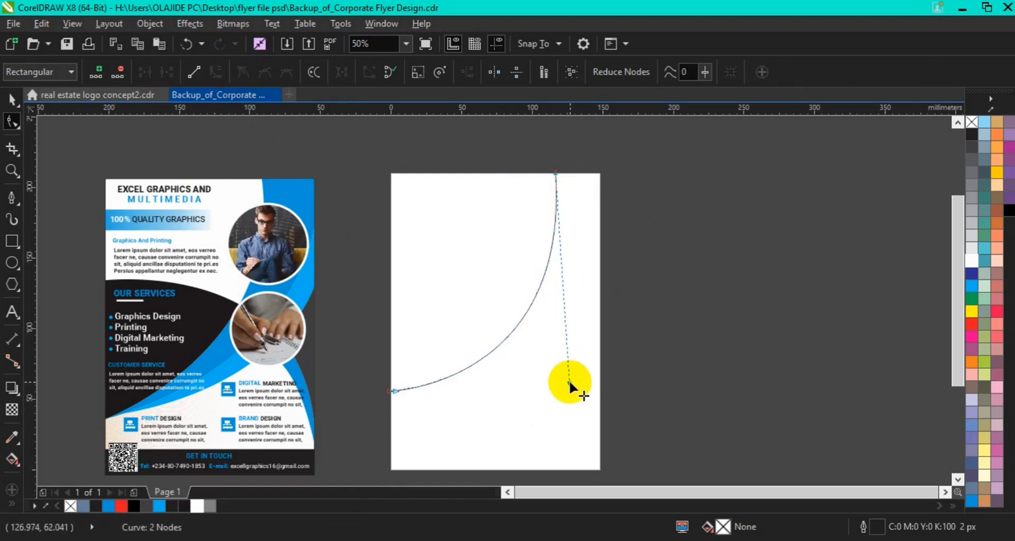
pyautogui.press('space')
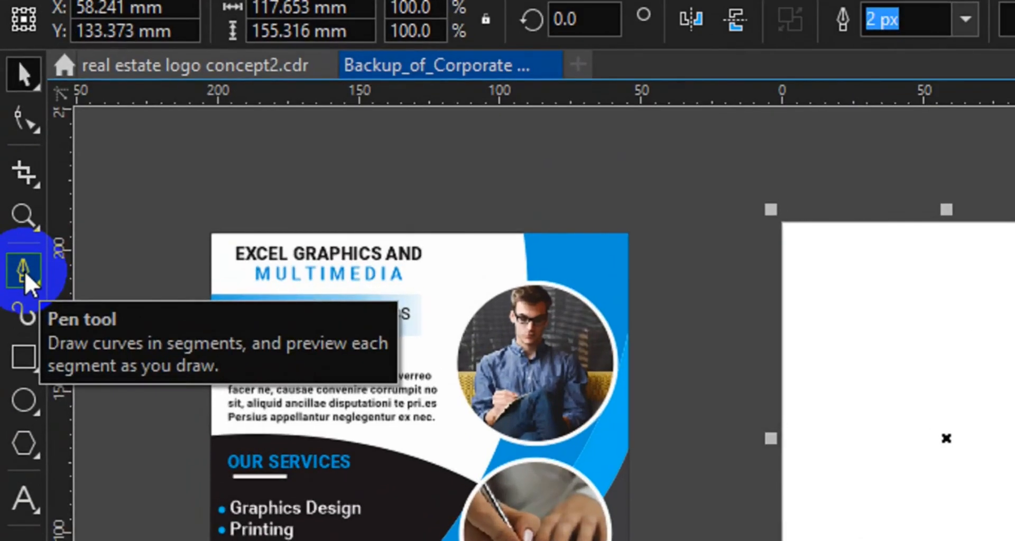
# Draw a second, upward-arching curve with the Pen tool from about 140 mm up the left page edge to about 36 mm up the right edge
pyautogui.click(12, 198)
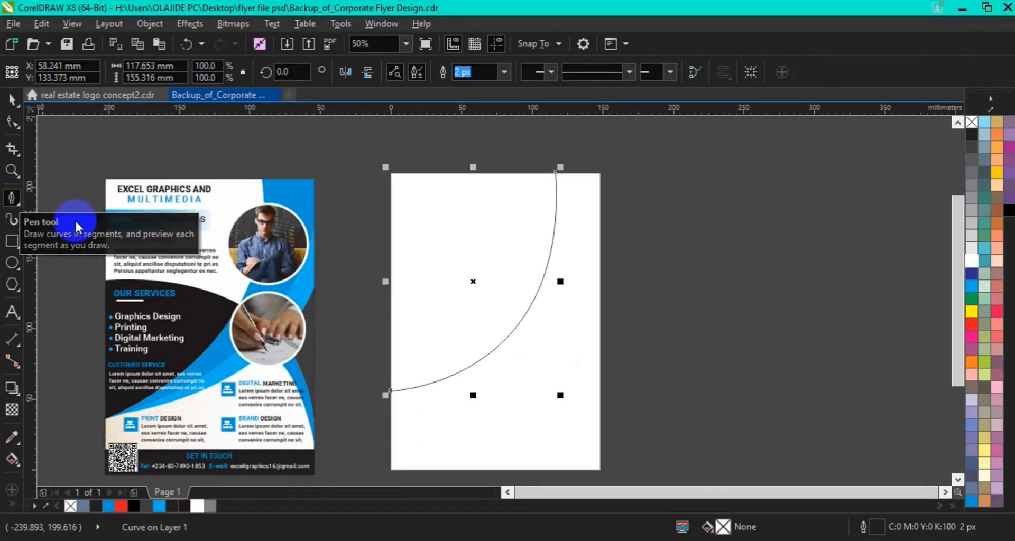
pyautogui.click(419, 295)
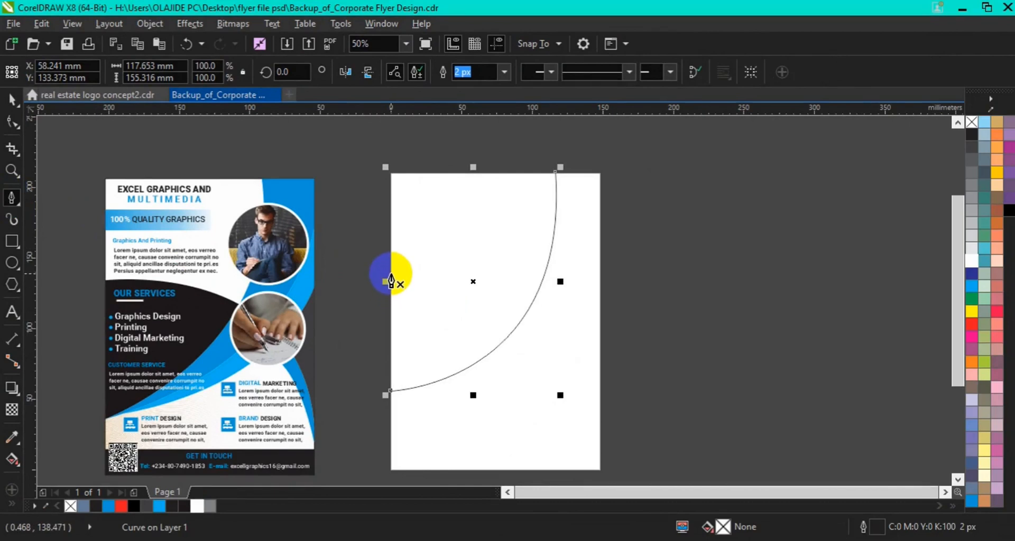
pyautogui.click(391, 272)
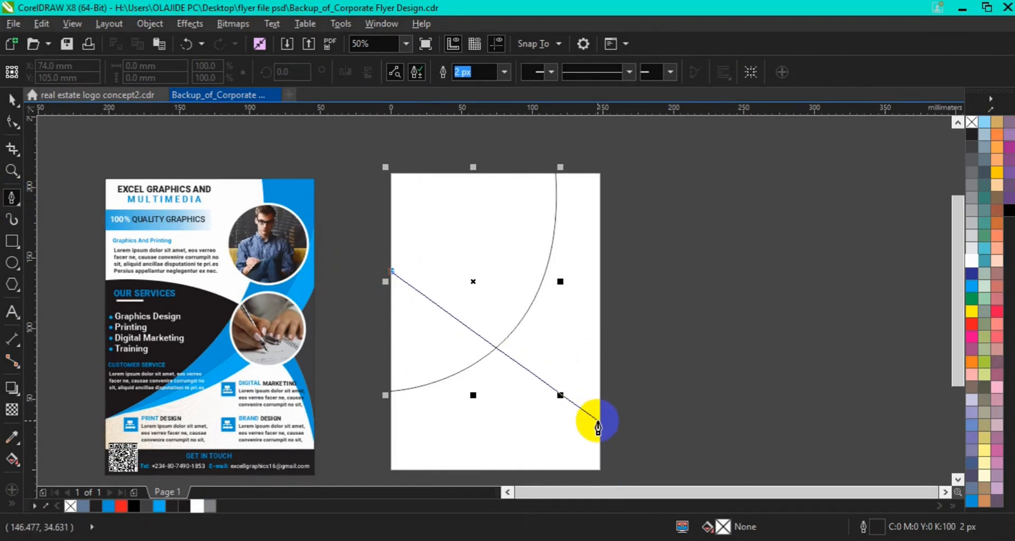
pyautogui.moveTo(600, 418); pyautogui.dragTo(643, 449)
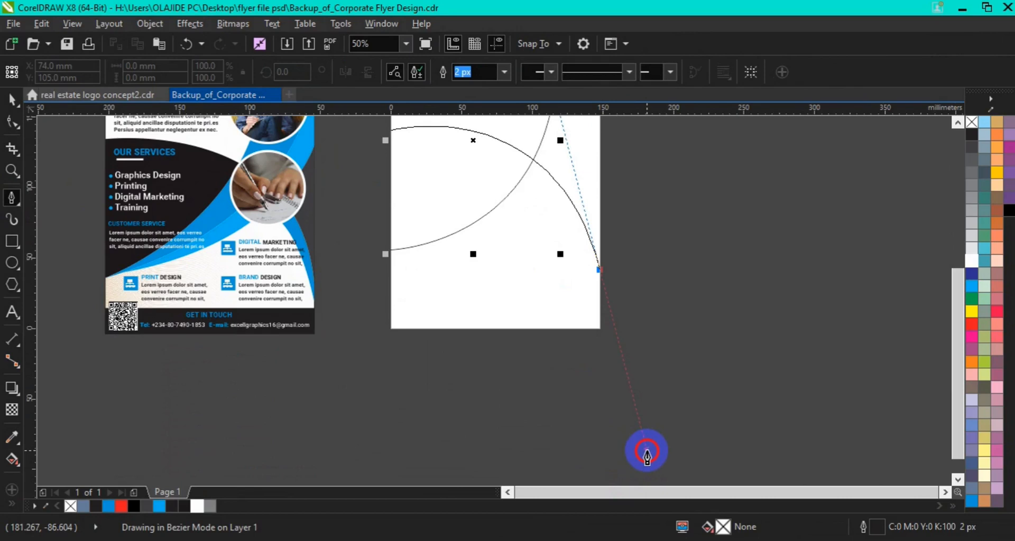
pyautogui.moveTo(646, 451); pyautogui.dragTo(646, 450)
pyautogui.keyDown('ctrl'); pyautogui.click(738, 407); pyautogui.keyUp('ctrl')
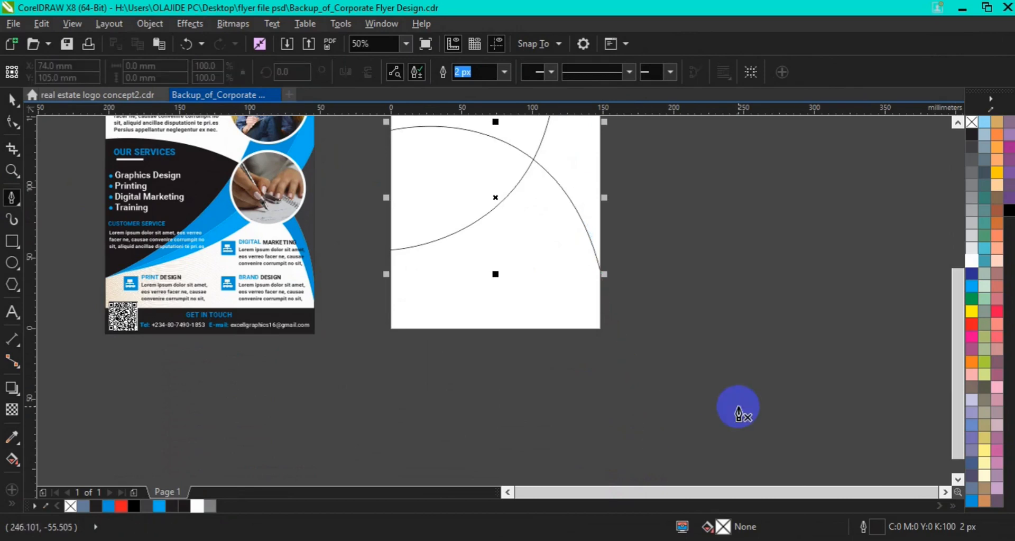
# Draw a third curve from about 171 mm up the right page edge to the first curve's lower end at the left edge
pyautogui.click(954, 126)
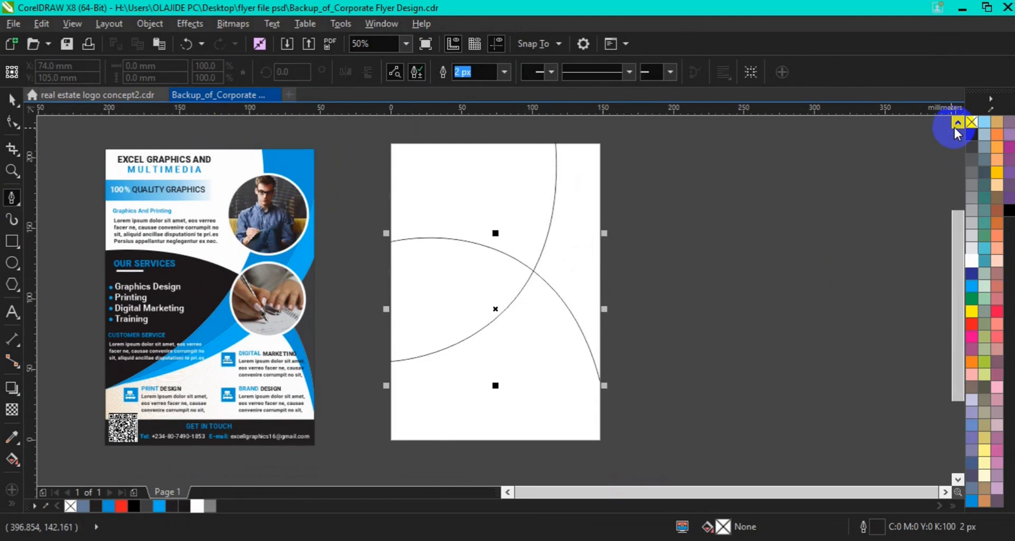
pyautogui.click(957, 123)
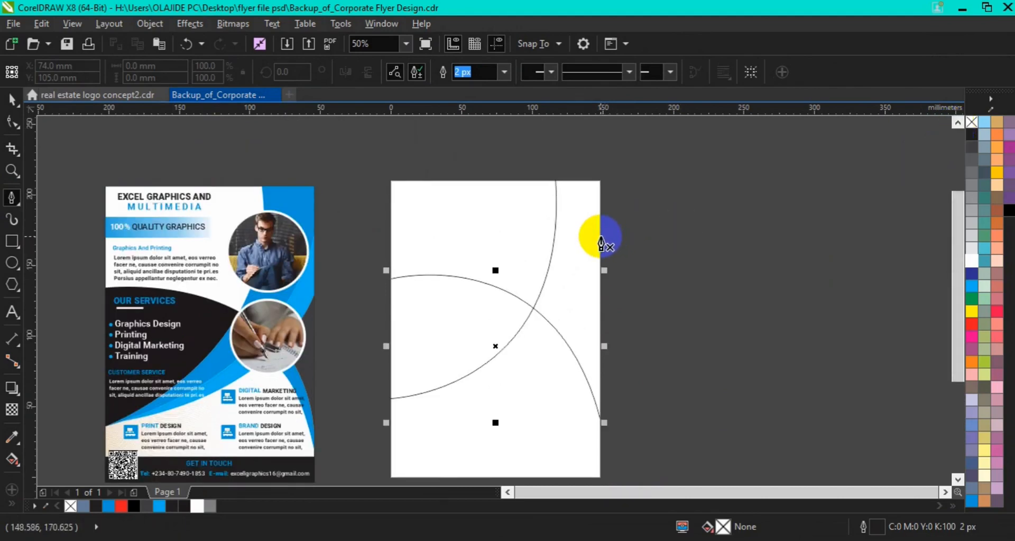
pyautogui.click(600, 236)
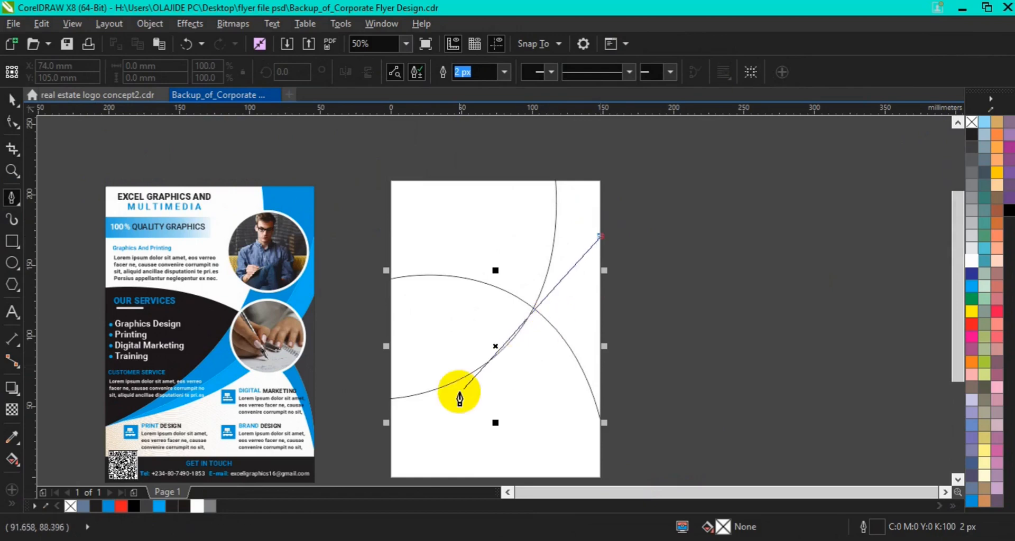
pyautogui.click(398, 397)
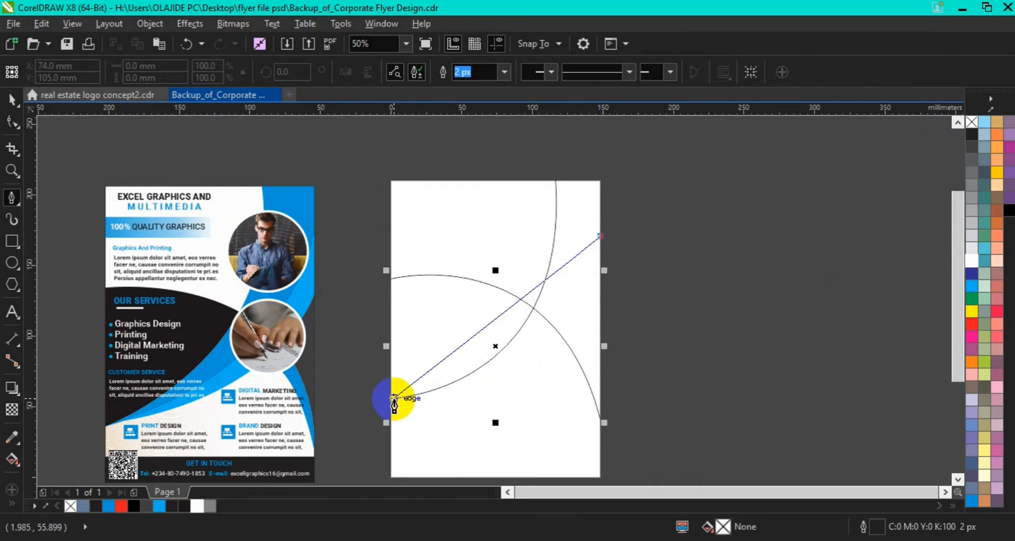
pyautogui.moveTo(394, 399); pyautogui.dragTo(197, 402)
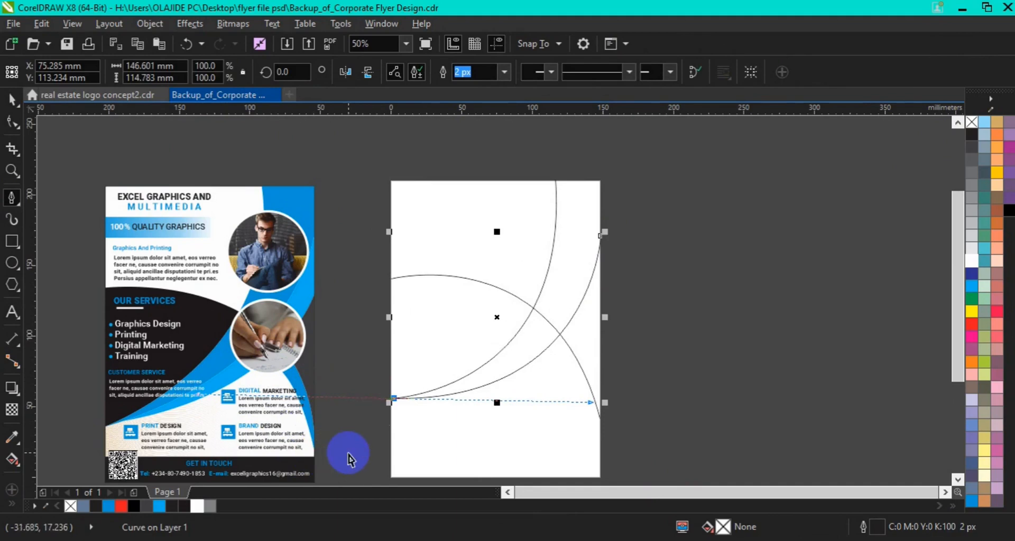
pyautogui.press('Escape')
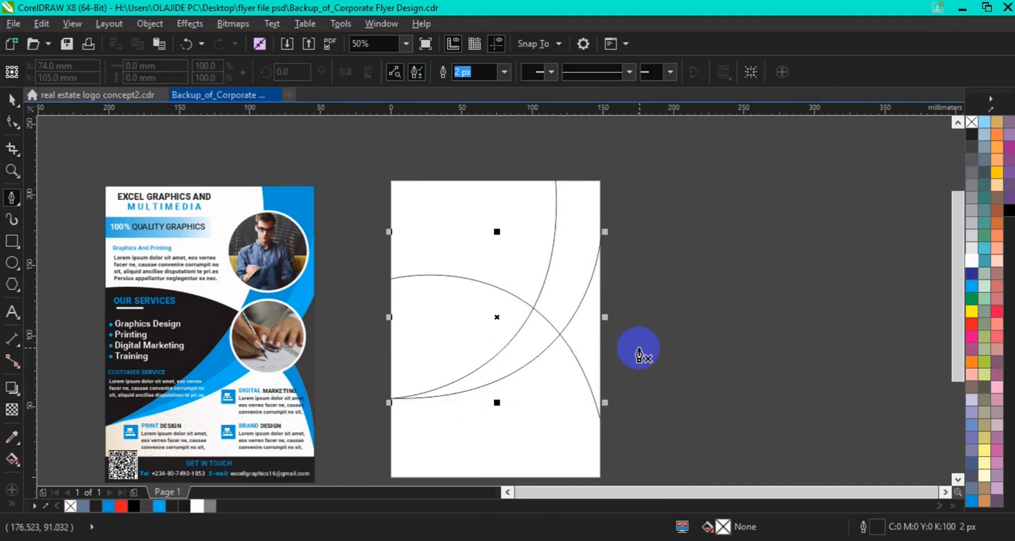
# Draw a fourth curve with the Pen tool from about 106 mm up the right page edge to about 15 mm inside the left edge, near the other curves' meeting point
pyautogui.click(602, 347)
pyautogui.moveTo(602, 347)
pyautogui.mouseDown()
pyautogui.moveTo(603, 299)
pyautogui.moveTo(601, 337)
pyautogui.mouseUp()
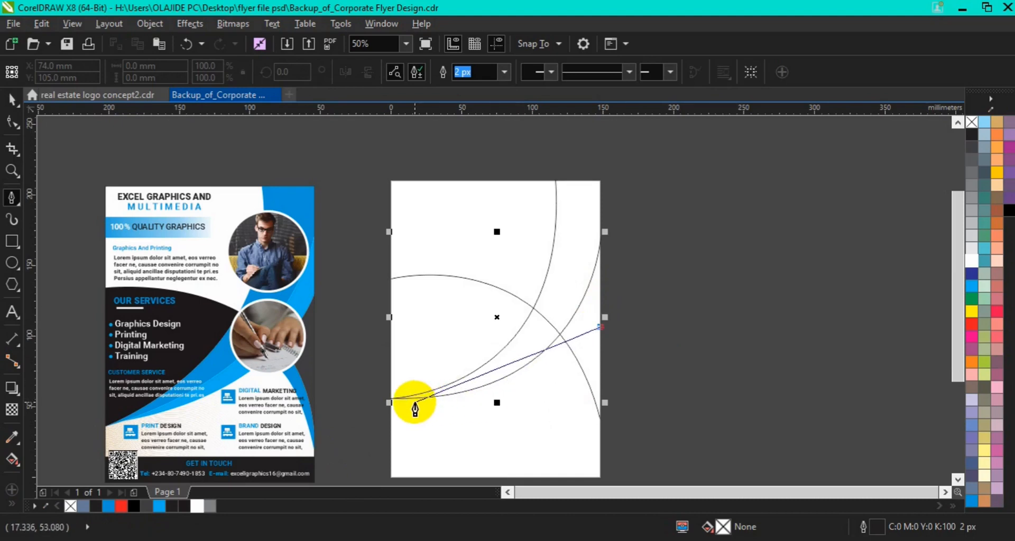
pyautogui.moveTo(412, 398); pyautogui.dragTo(341, 378)
pyautogui.moveTo(324, 376); pyautogui.dragTo(298, 372)
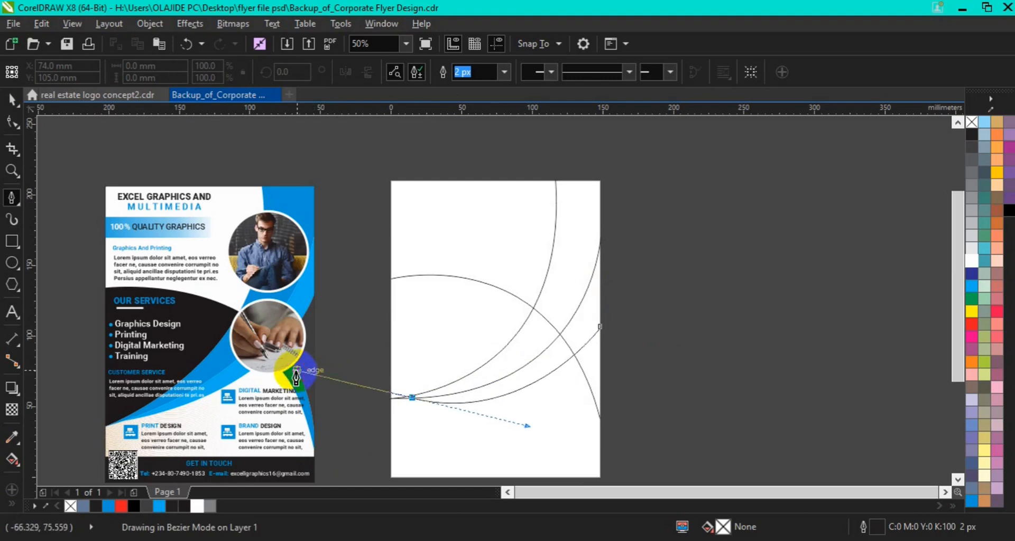
pyautogui.keyDown('ctrl'); pyautogui.click(337, 424); pyautogui.keyUp('ctrl')
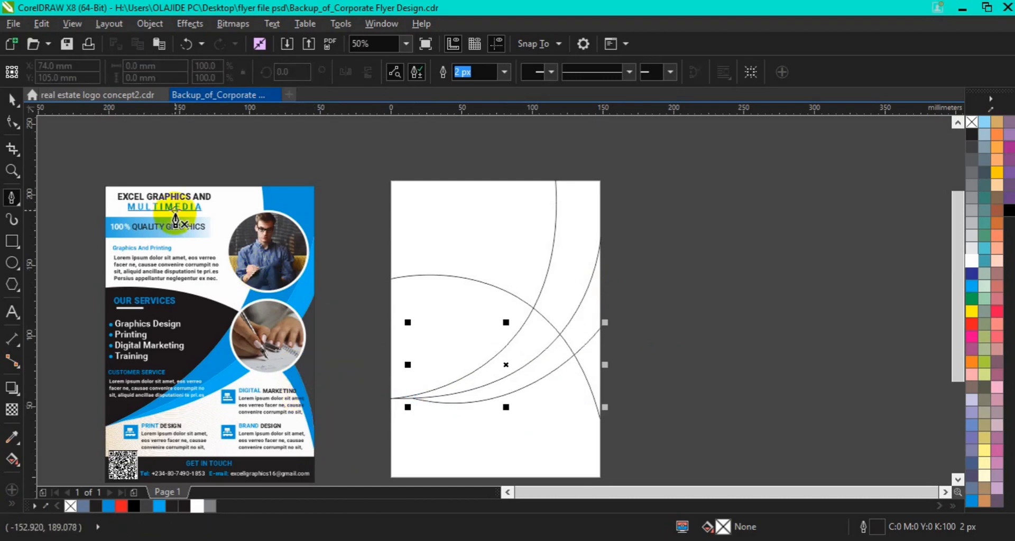
# Nudge the upward-arching curve down the page and scale it to about 104.3% so its ends extend past both page edges
pyautogui.click(11, 99)
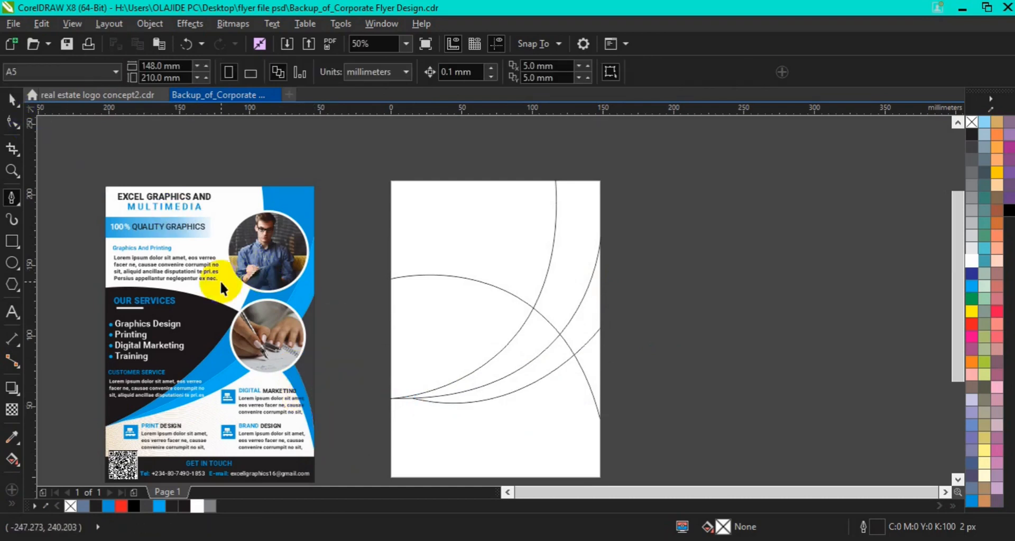
pyautogui.click(509, 294)
pyautogui.moveTo(511, 295); pyautogui.dragTo(511, 297)
pyautogui.press('Down')
pyautogui.press('Down')
pyautogui.press('Down')
pyautogui.press('Down')
pyautogui.press('Down')
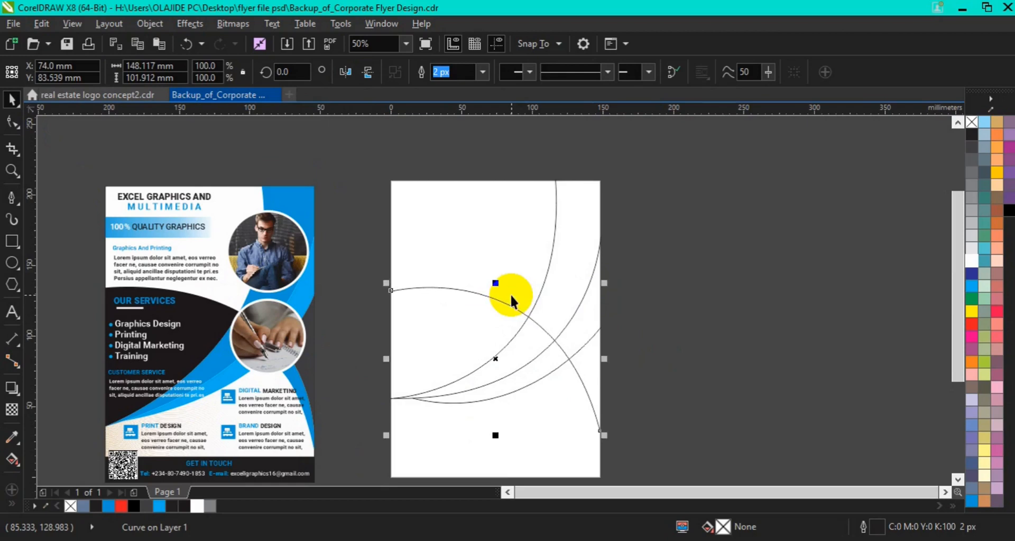
pyautogui.press('Down')
pyautogui.press('Down')
pyautogui.press('Down')
pyautogui.press('Down')
pyautogui.press('Down')
pyautogui.press('Down')
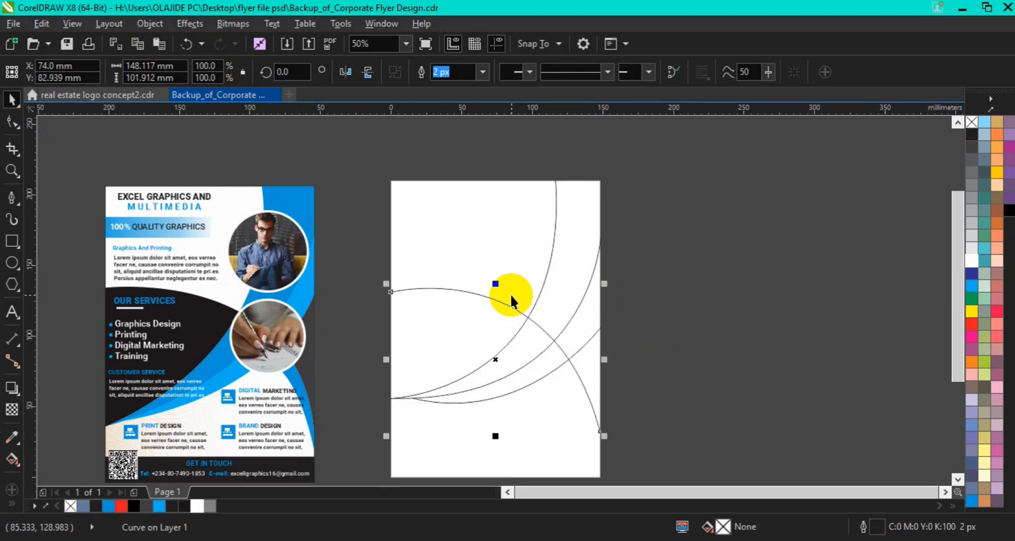
pyautogui.press('Down')
pyautogui.press('Down')
pyautogui.press('Down')
pyautogui.press('Down')
pyautogui.press('Down')
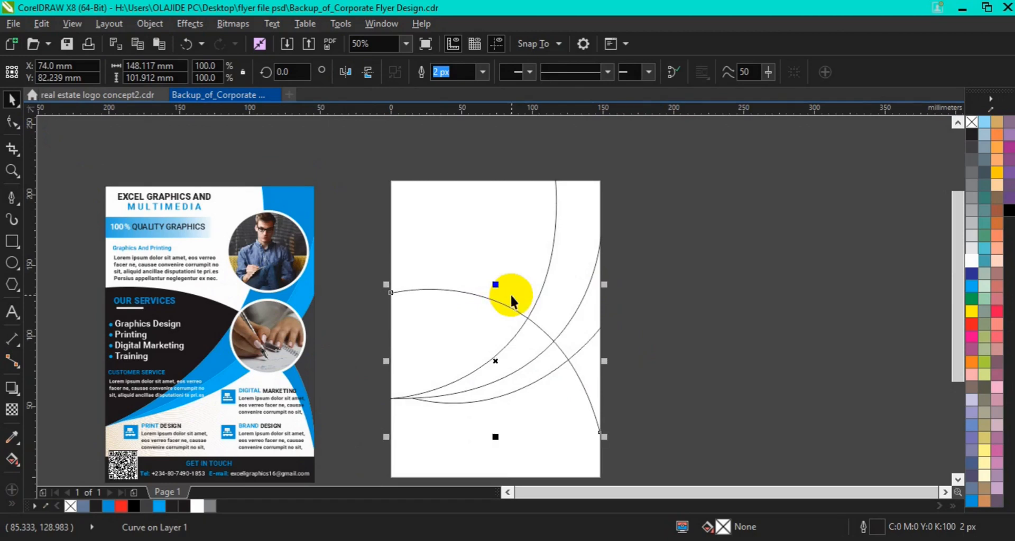
pyautogui.moveTo(608, 437); pyautogui.dragTo(612, 445)
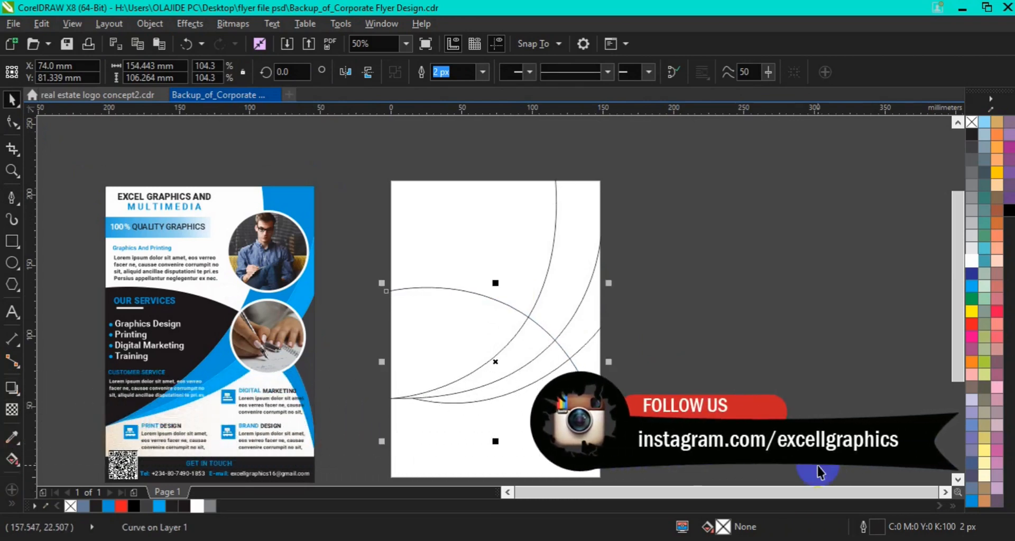
# Draw a footer rectangle about 149 mm wide along the page's bottom edge and reduce its height to about 17 mm
pyautogui.scroll(-3, 535, 404)
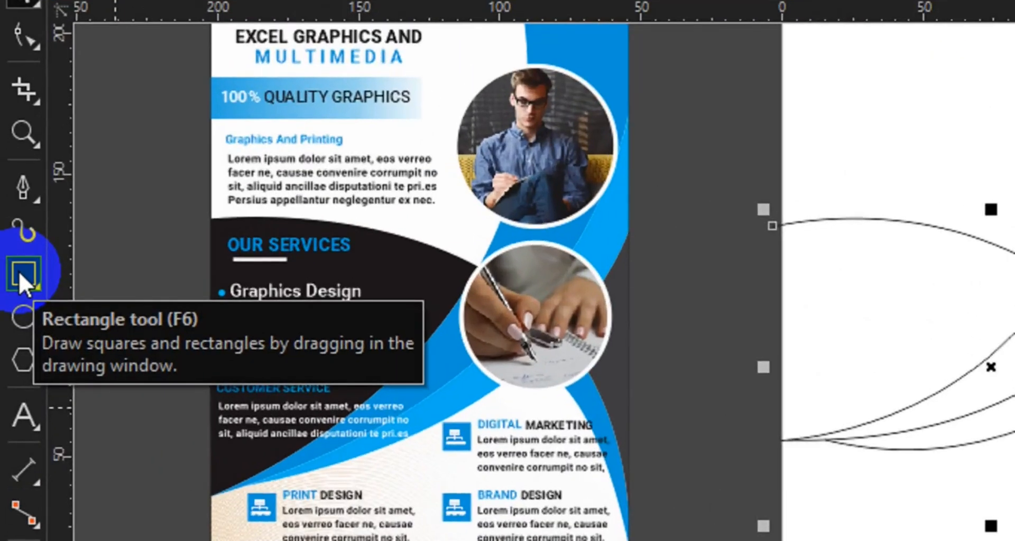
pyautogui.click(21, 274)
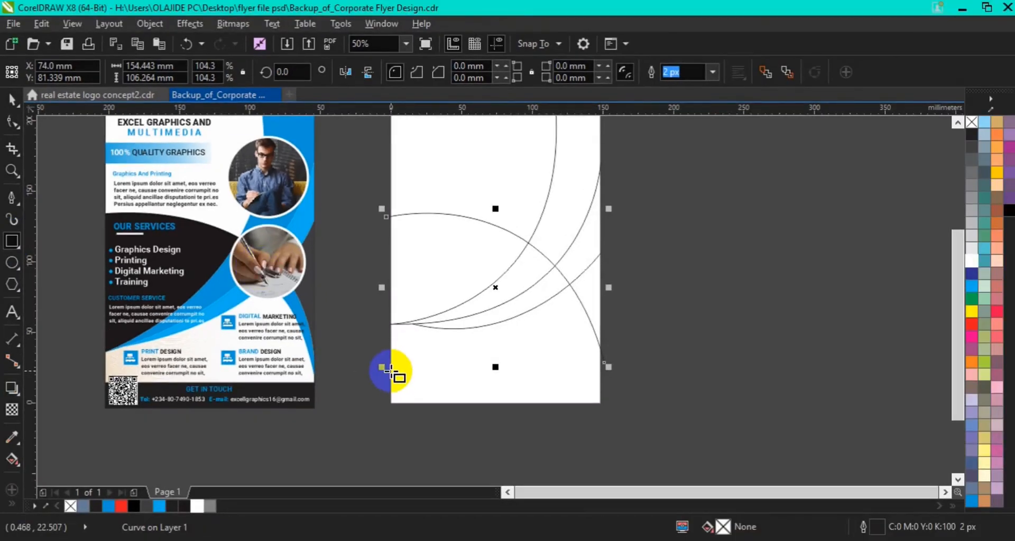
pyautogui.moveTo(392, 372); pyautogui.dragTo(600, 404)
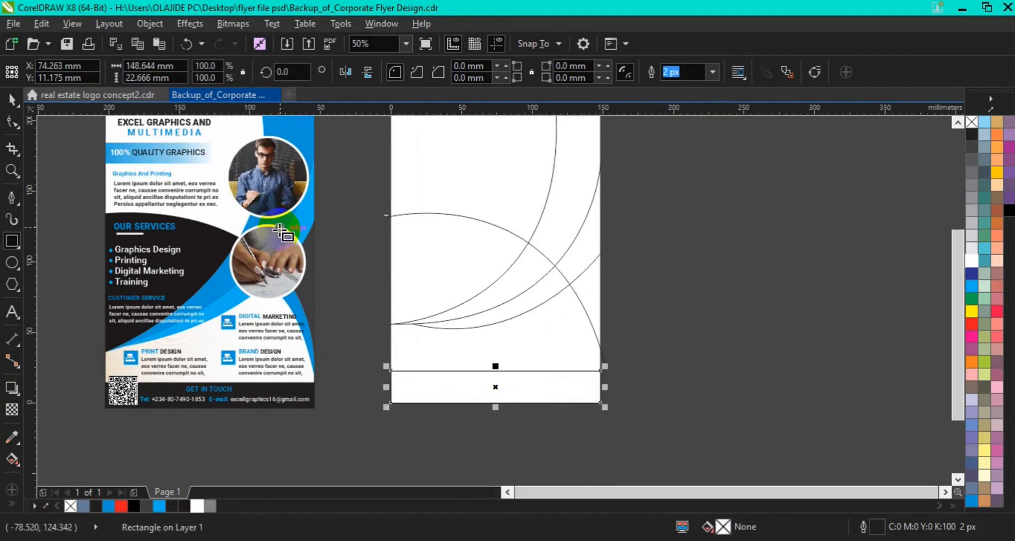
pyautogui.click(12, 99)
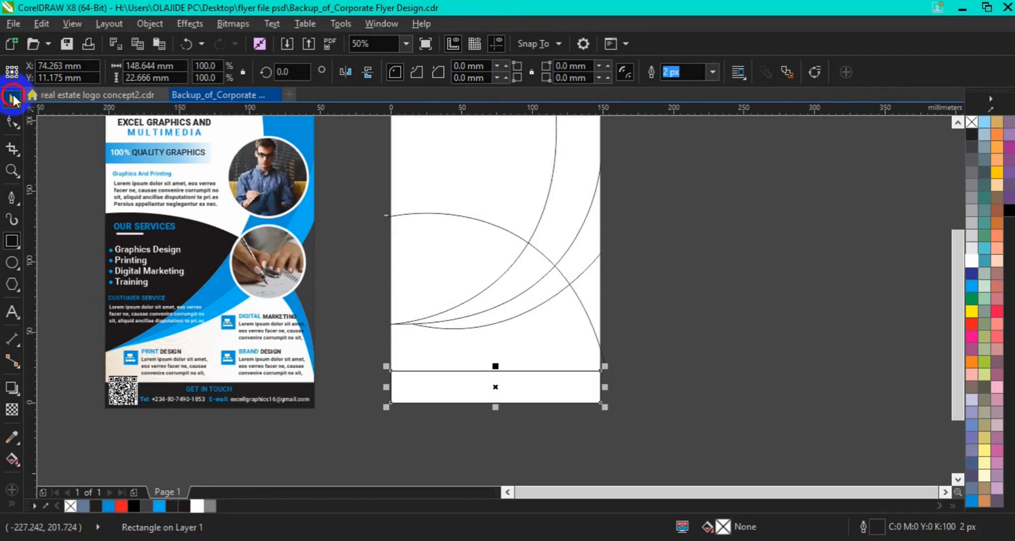
pyautogui.moveTo(495, 369); pyautogui.dragTo(495, 374)
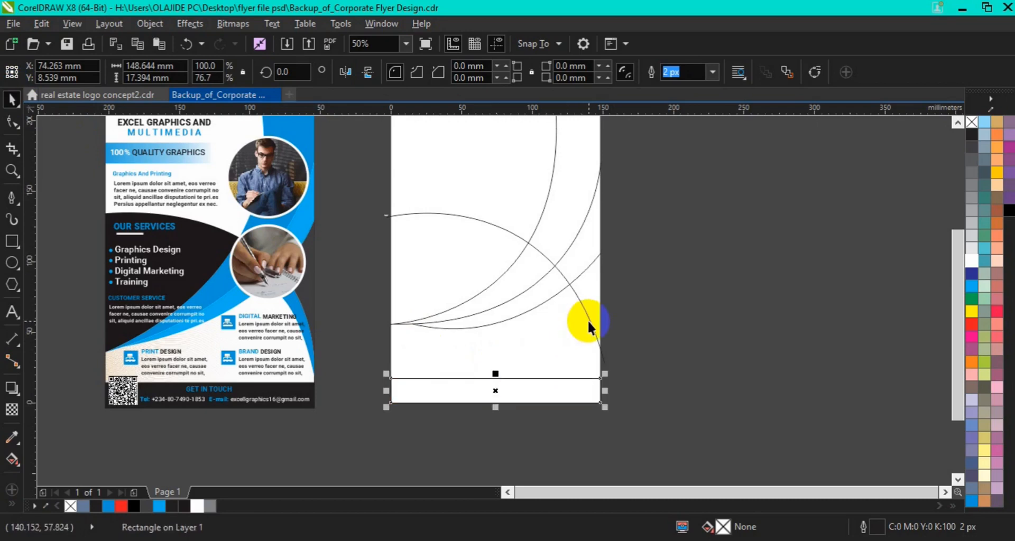
# Move the arching curve down to a centre Y position of about 78 mm, bringing its lower end closer to the footer rectangle
pyautogui.click(588, 321)
pyautogui.press('Down')
pyautogui.press('Down')
pyautogui.moveTo(588, 321); pyautogui.dragTo(589, 322)
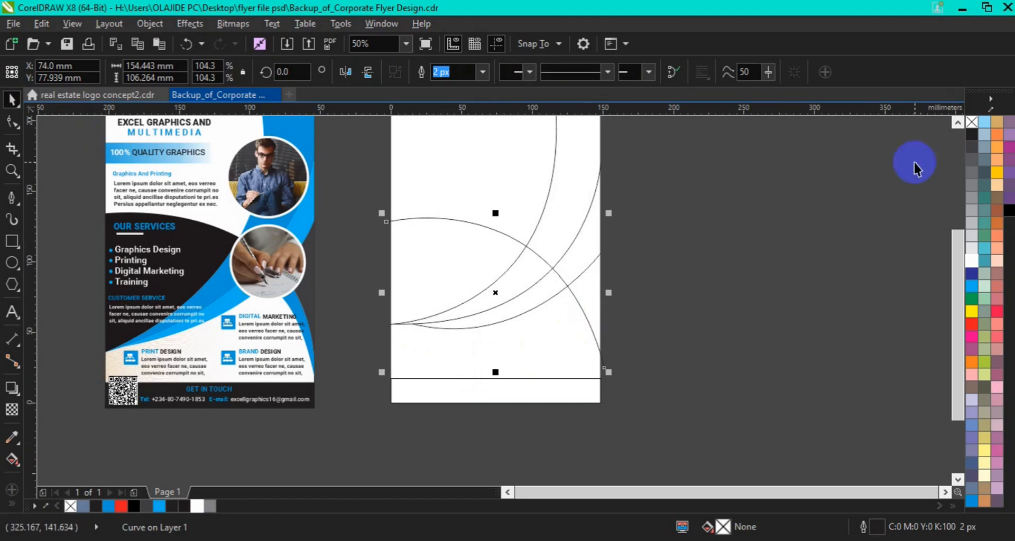
# Draw a rectangle about 83 by 18 mm against the page's left edge in the upper part of the page
pyautogui.click(957, 123)
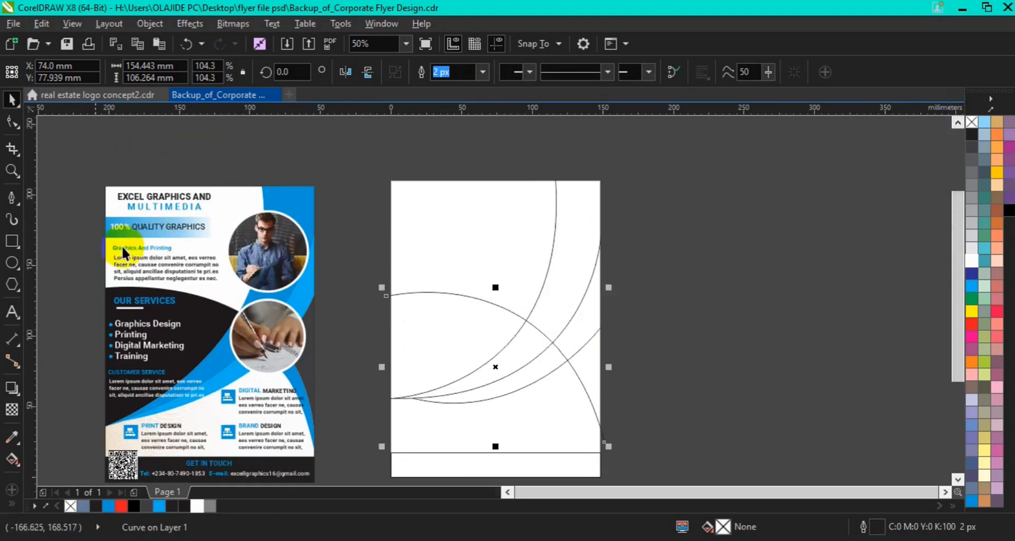
pyautogui.click(11, 243)
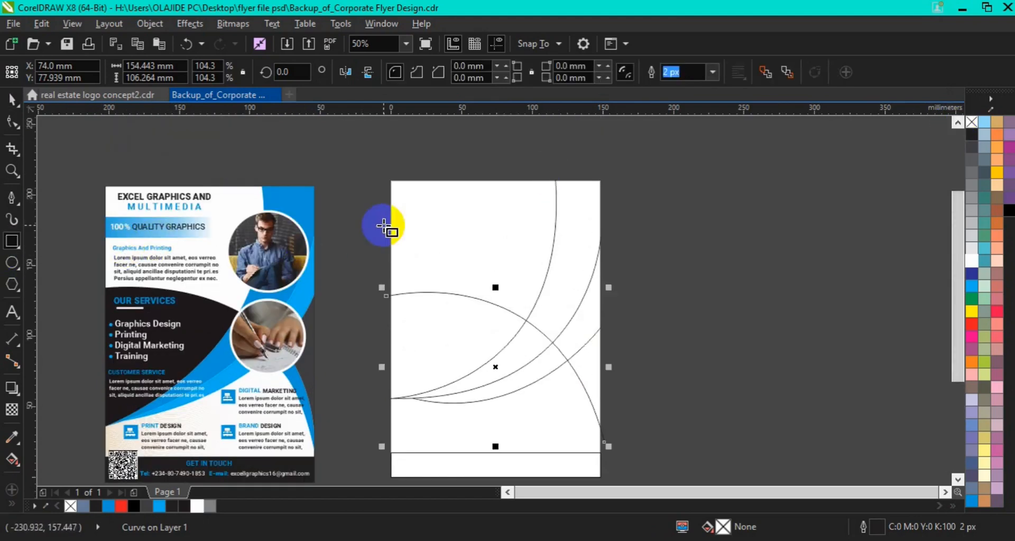
pyautogui.moveTo(391, 218); pyautogui.dragTo(507, 245)
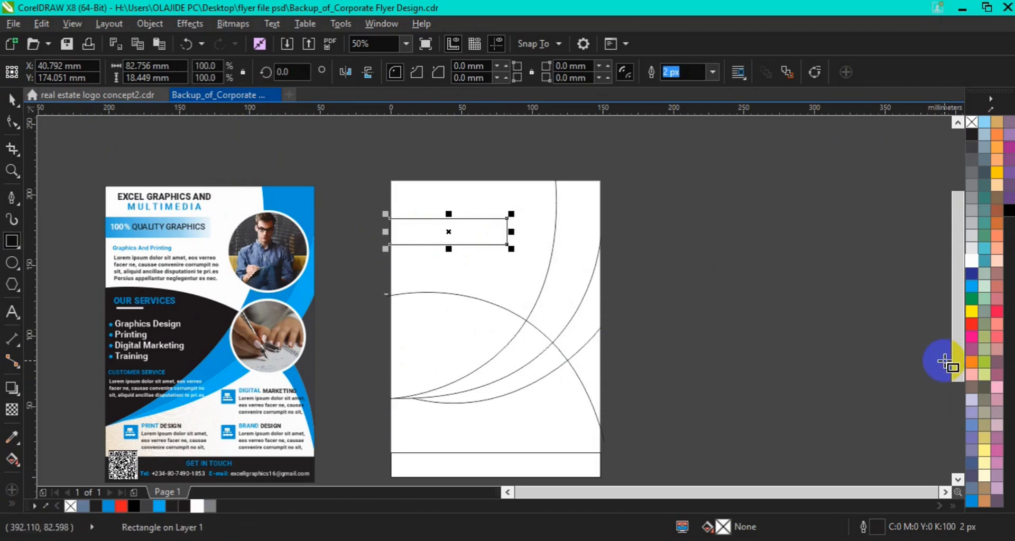
# Try a short Pen tool curve, about 51 by 50 mm, from the arching curve's lower end back into the page, and delete it
pyautogui.moveTo(962, 363); pyautogui.dragTo(962, 434)
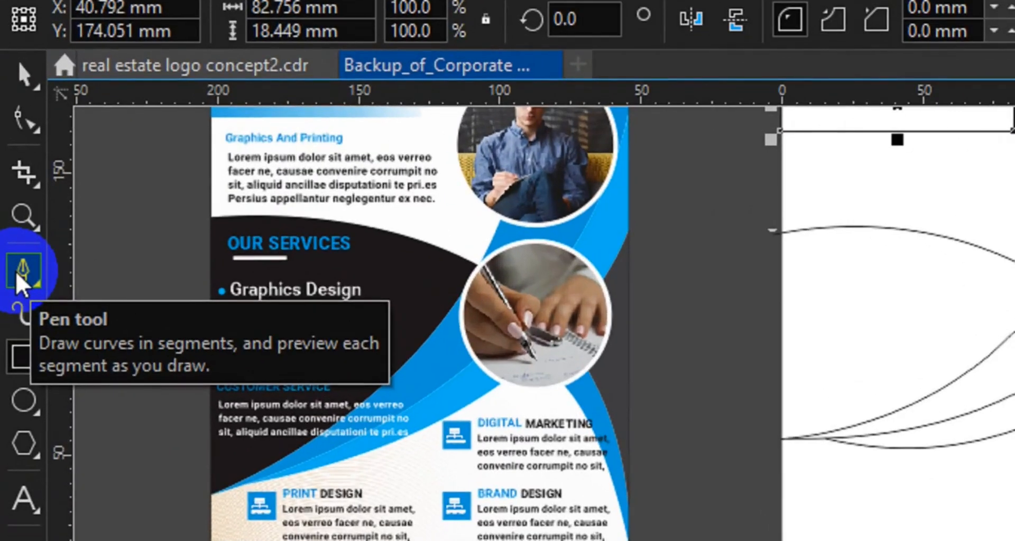
pyautogui.click(19, 274)
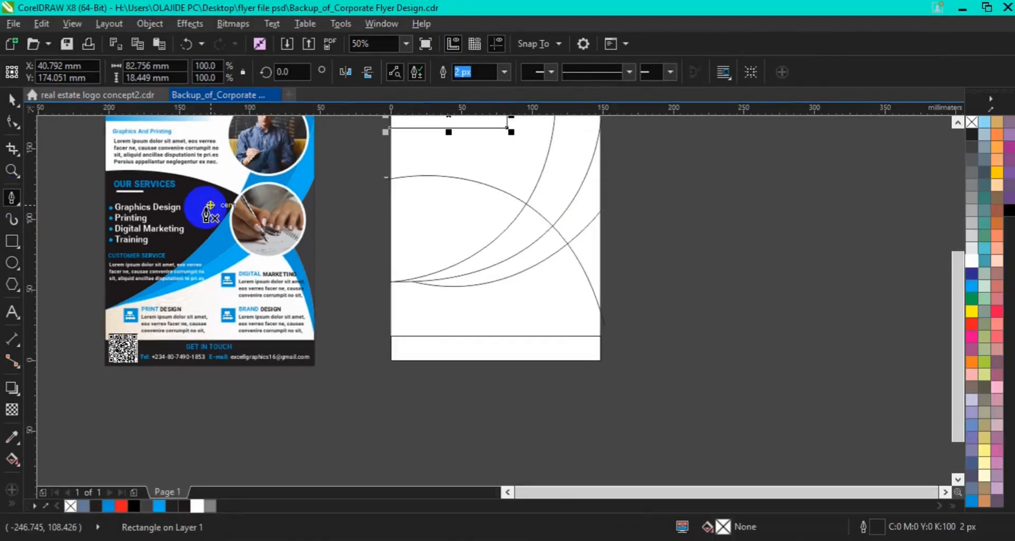
pyautogui.click(601, 329)
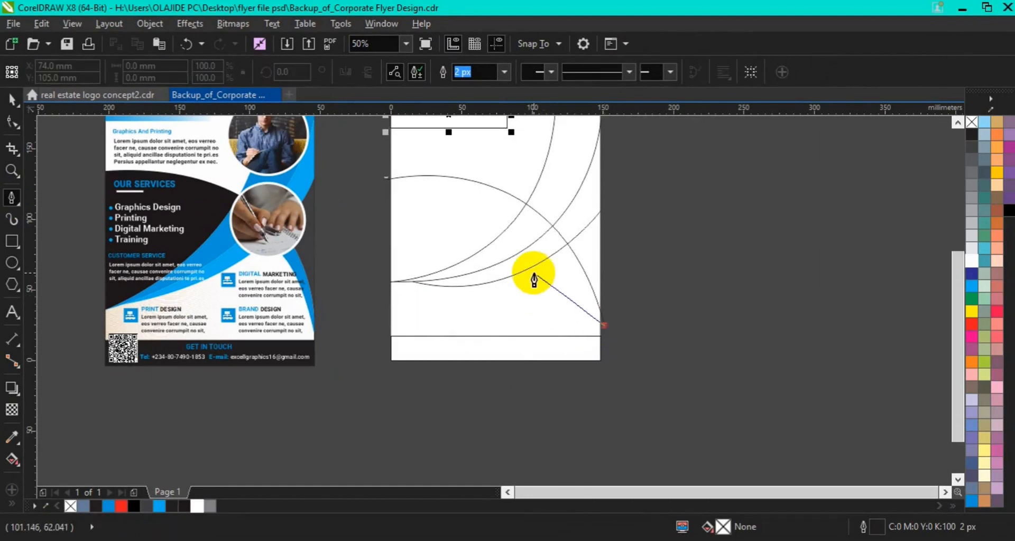
pyautogui.moveTo(531, 267); pyautogui.dragTo(478, 157)
pyautogui.press('Escape')
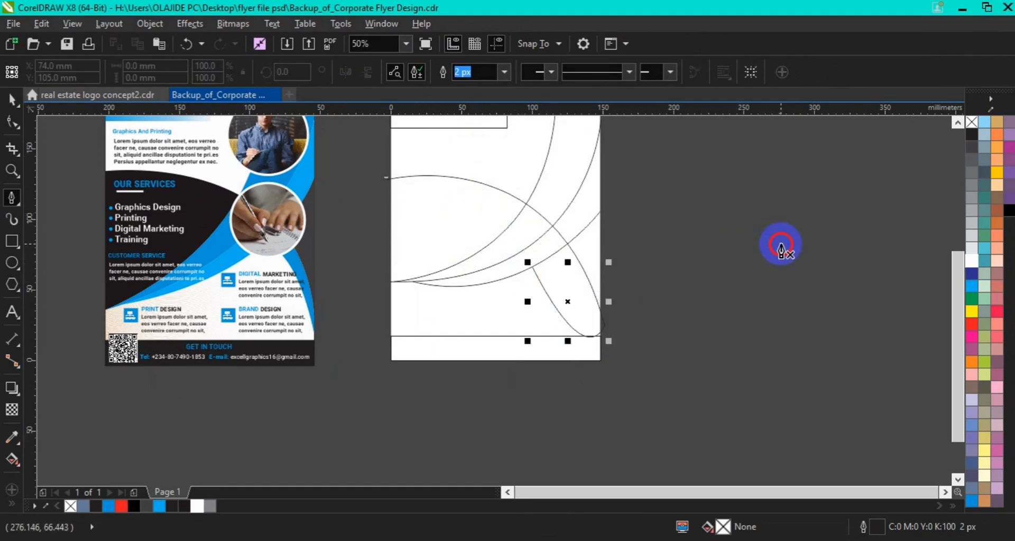
pyautogui.click(11, 98)
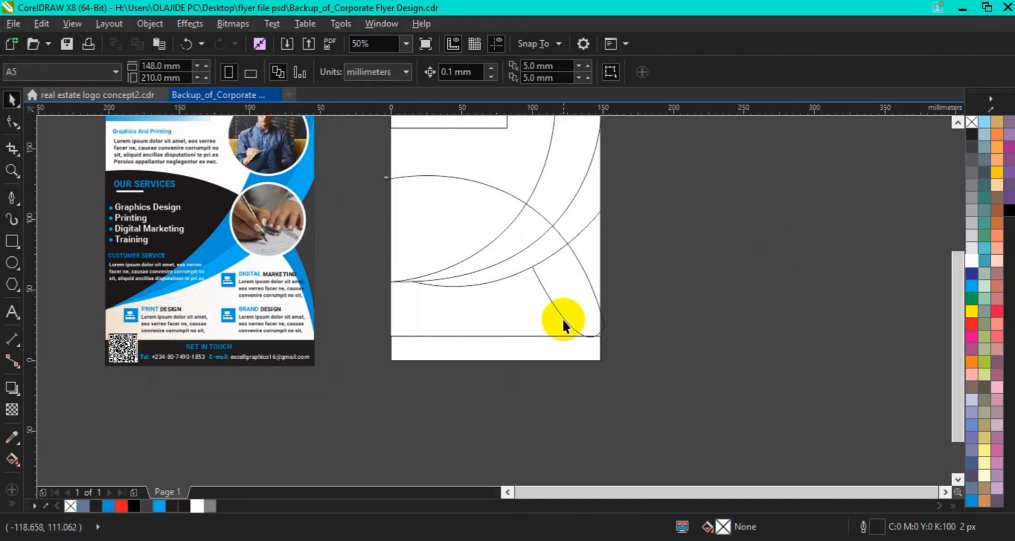
pyautogui.click(566, 325)
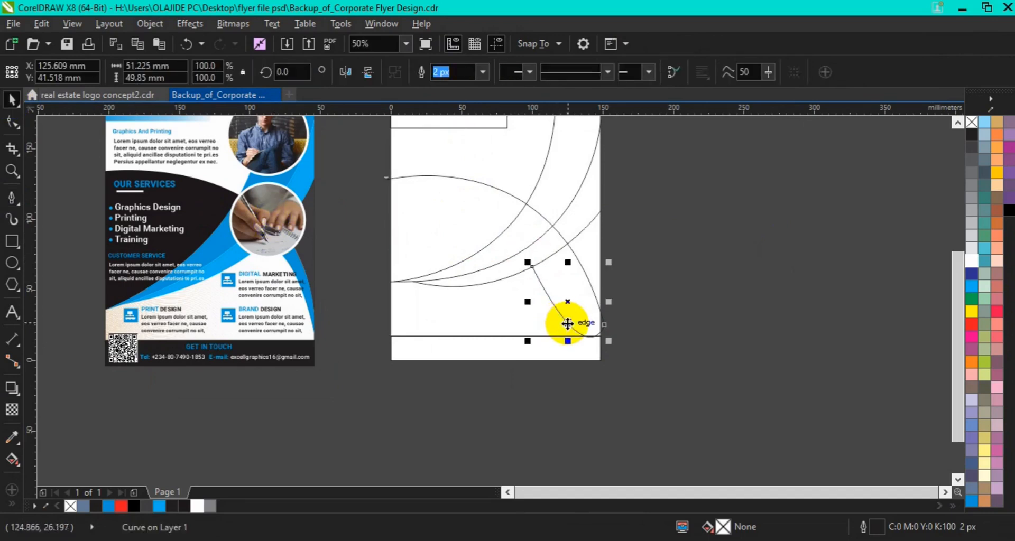
pyautogui.press('Escape')
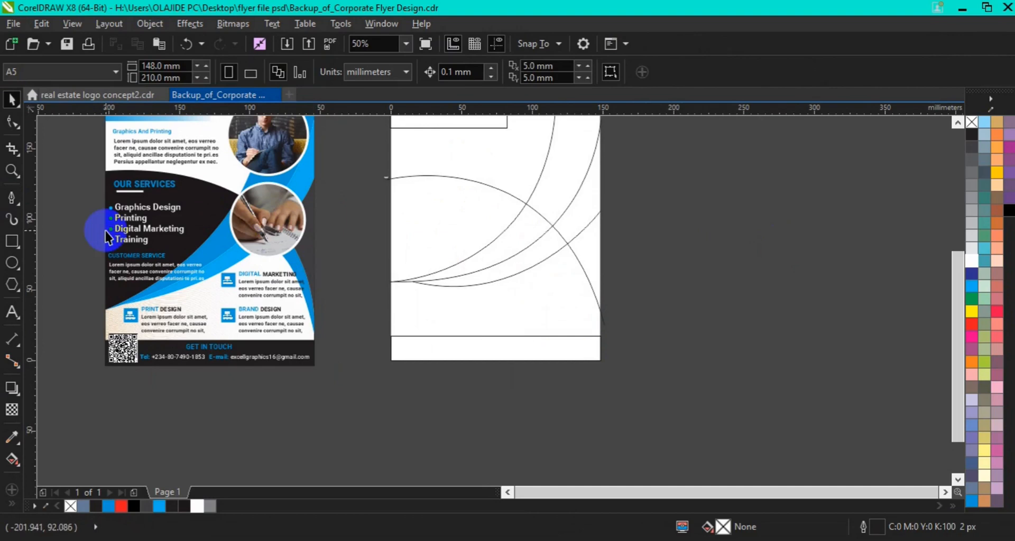
pyautogui.click(12, 197)
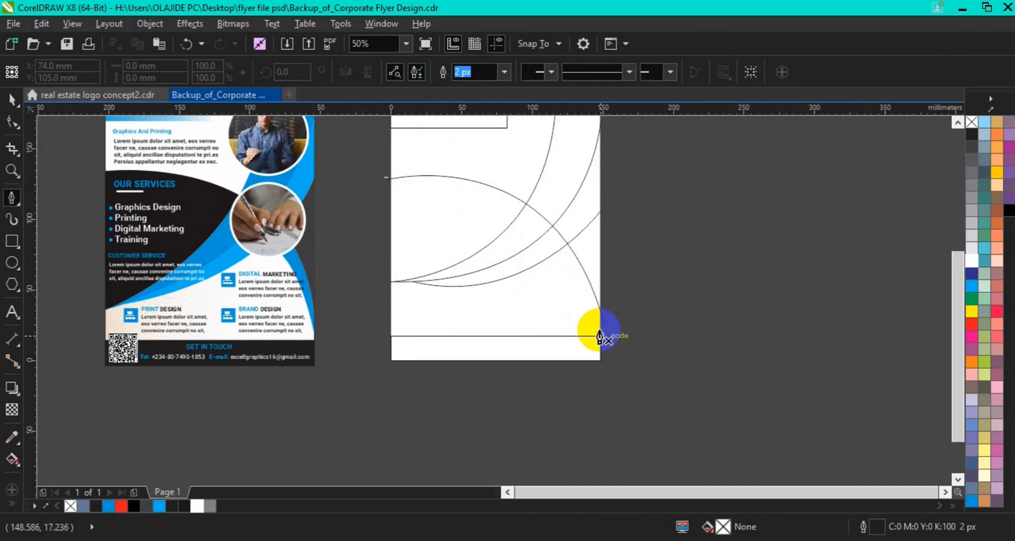
pyautogui.moveTo(600, 334); pyautogui.dragTo(610, 286)
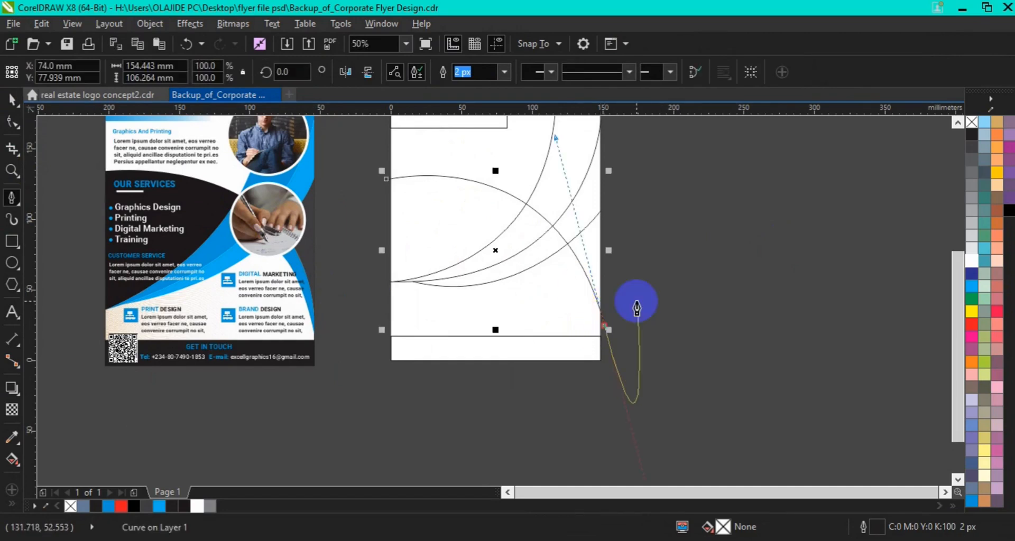
pyautogui.hotkey('ctrl', 'z')
pyautogui.hotkey('ctrl', 'z')
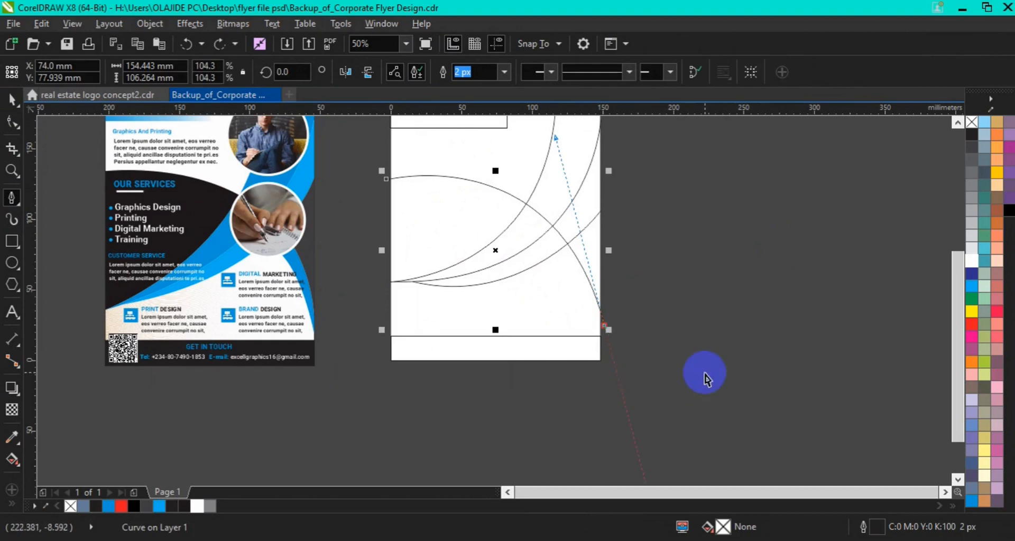
# Draw a straight line with the Pen tool from the footer rectangle's upper right corner diagonally up into the page, spanning about 33 by 58 mm
pyautogui.click(599, 337)
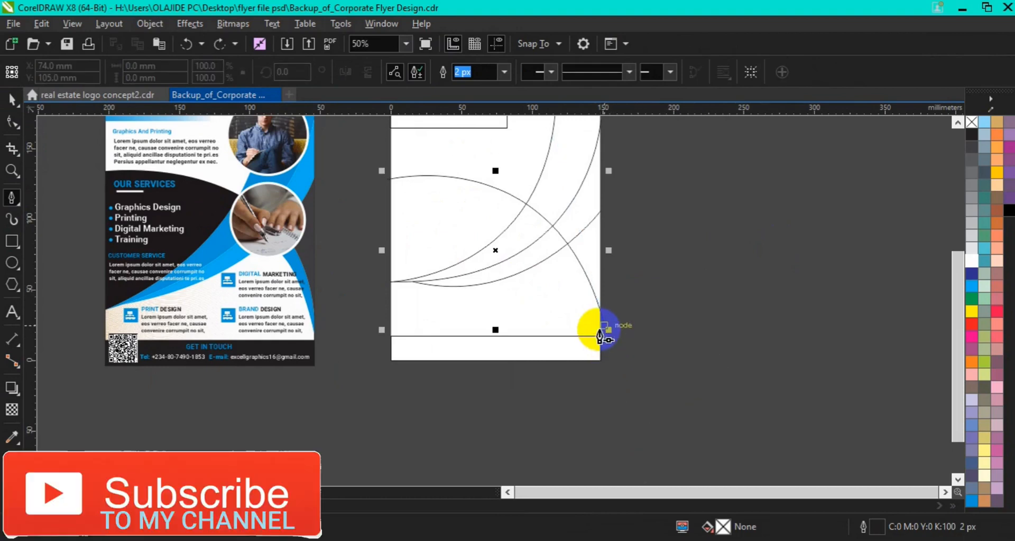
pyautogui.doubleClick(552, 254)
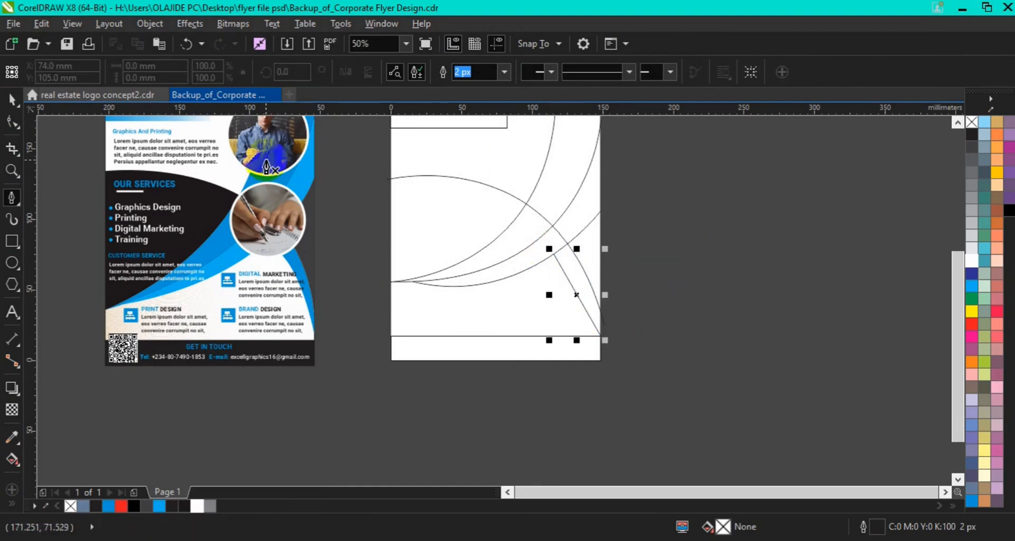
pyautogui.click(12, 98)
pyautogui.click(389, 262)
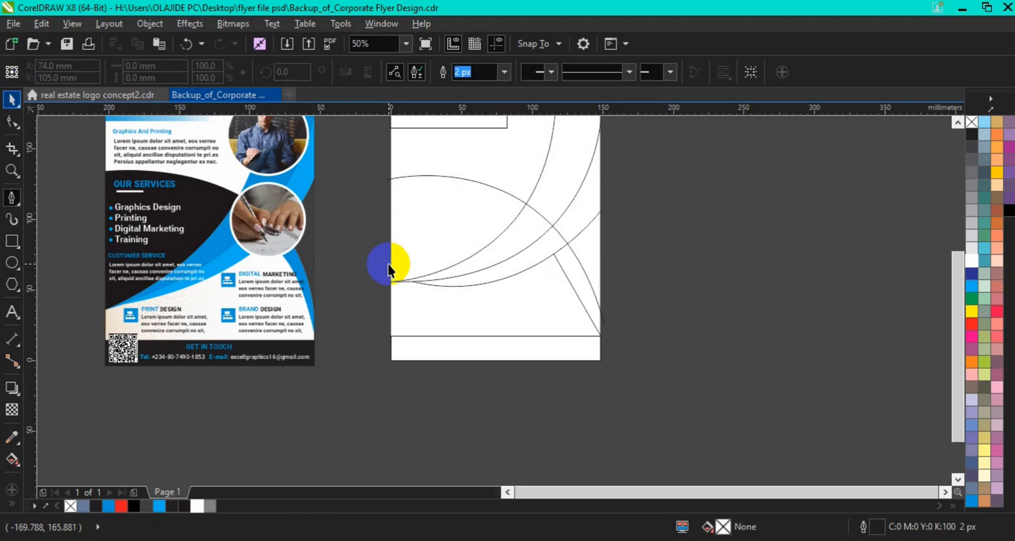
pyautogui.click(579, 301)
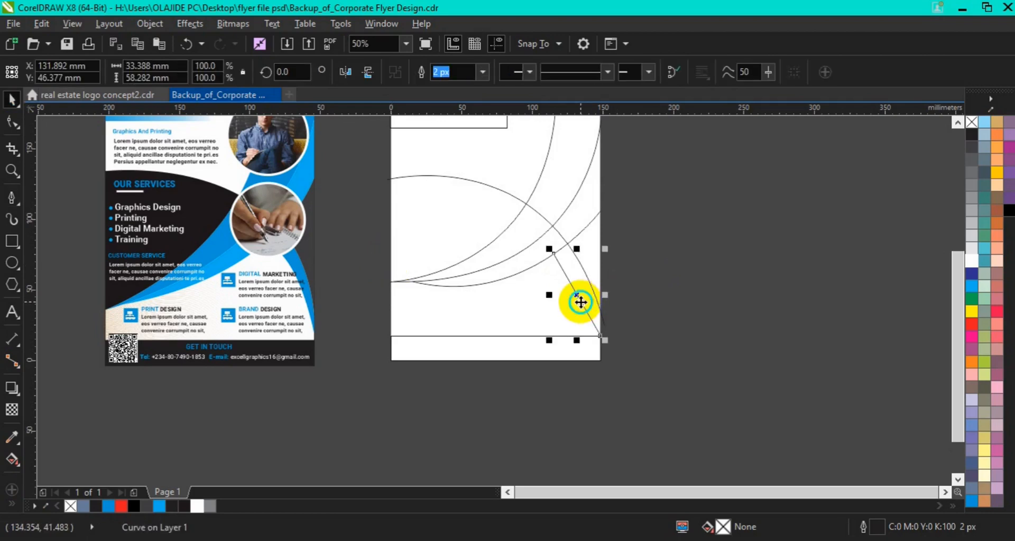
pyautogui.rightClick(581, 303)
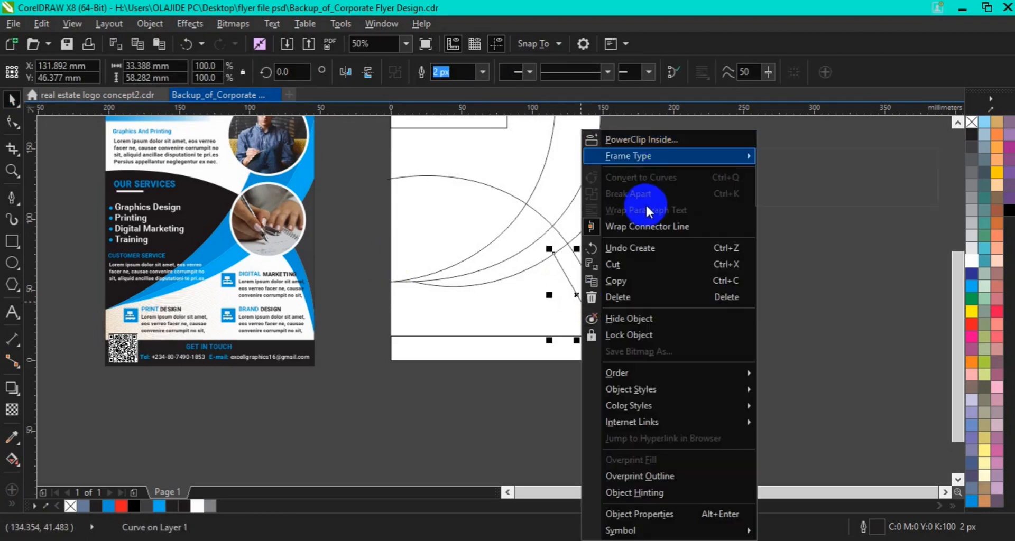
pyautogui.moveTo(655, 156)
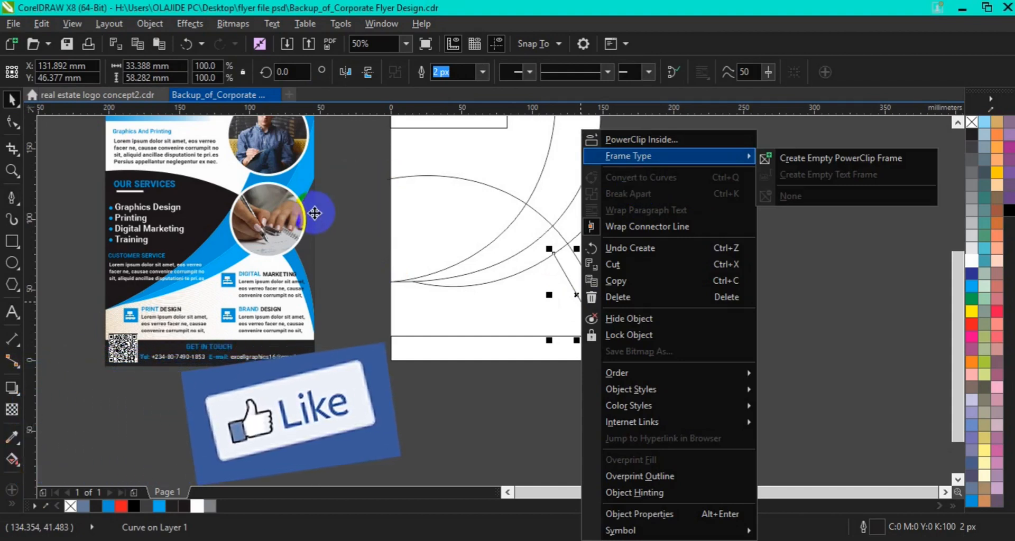
pyautogui.click(574, 299)
pyautogui.click(294, 228)
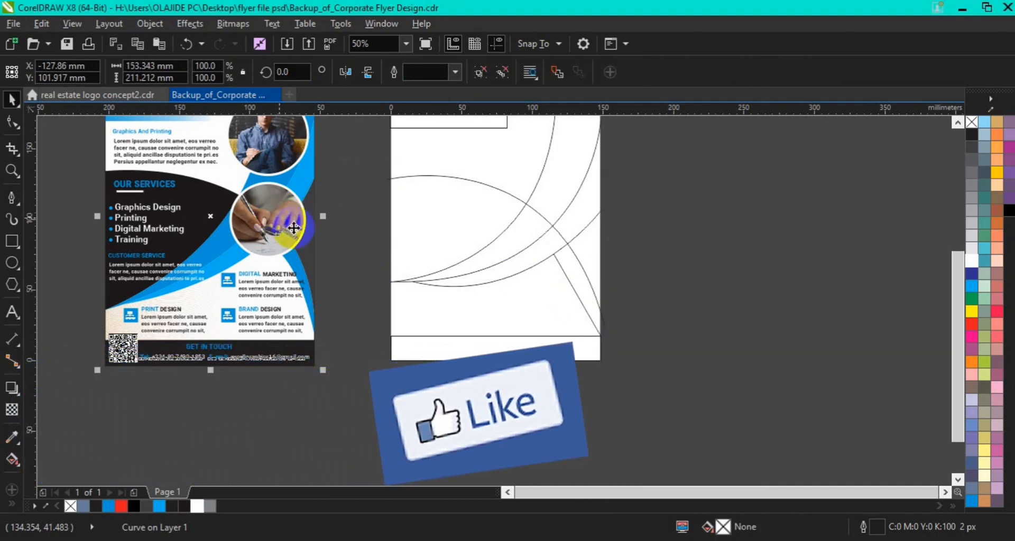
# Convert the diagonal line above the footer rectangle into an editable curve segment with the Shape tool
pyautogui.click(578, 296)
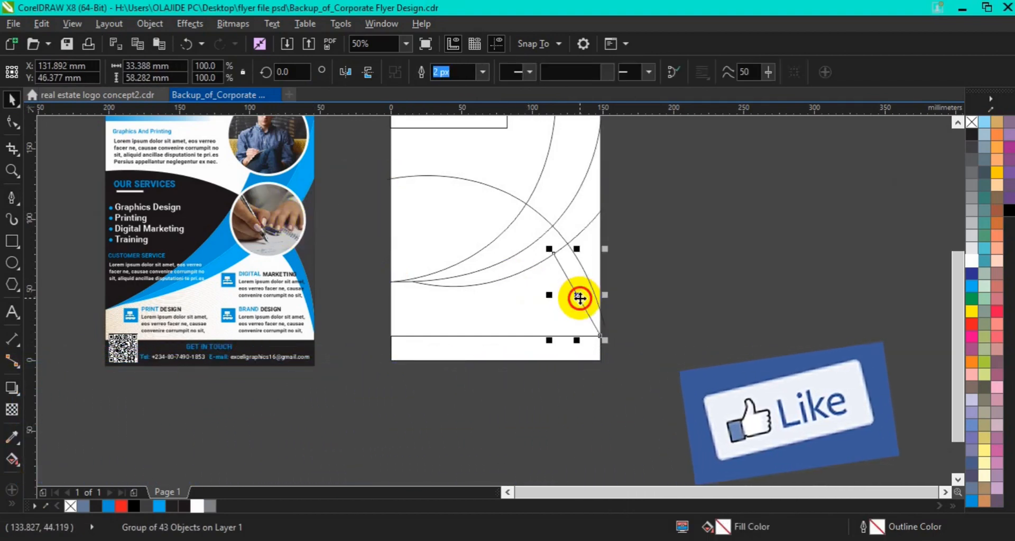
pyautogui.click(12, 121)
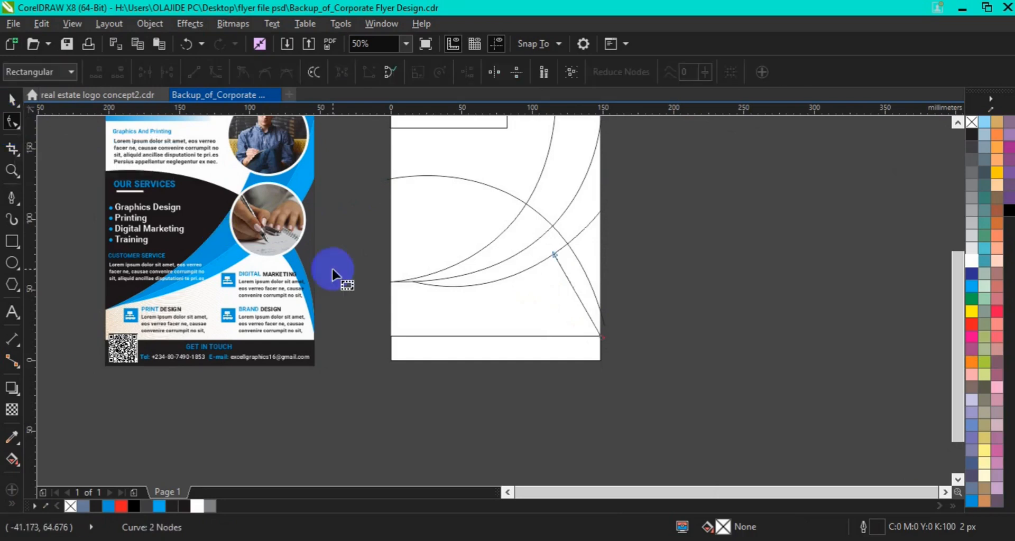
pyautogui.click(573, 289)
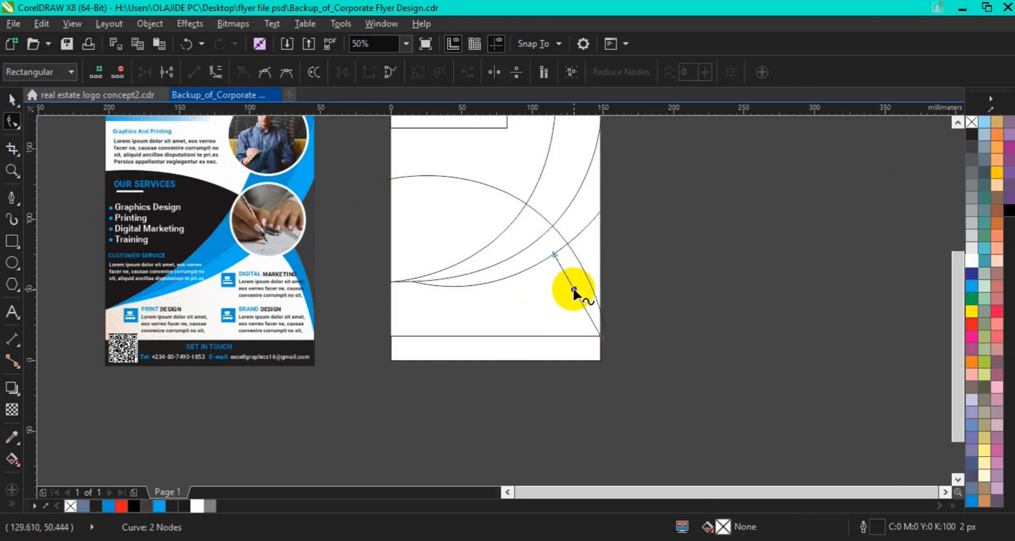
pyautogui.click(273, 80)
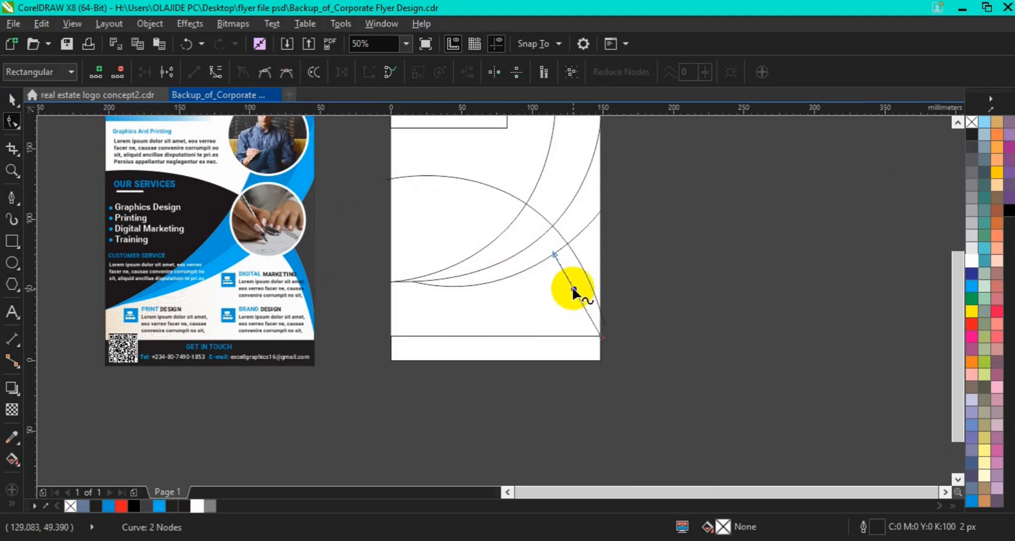
pyautogui.rightClick(573, 290)
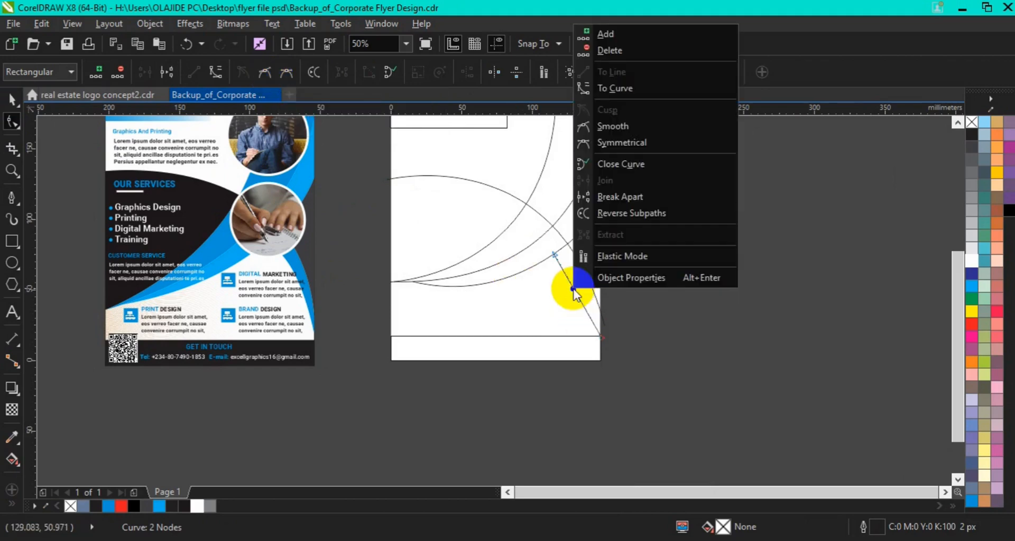
pyautogui.click(612, 99)
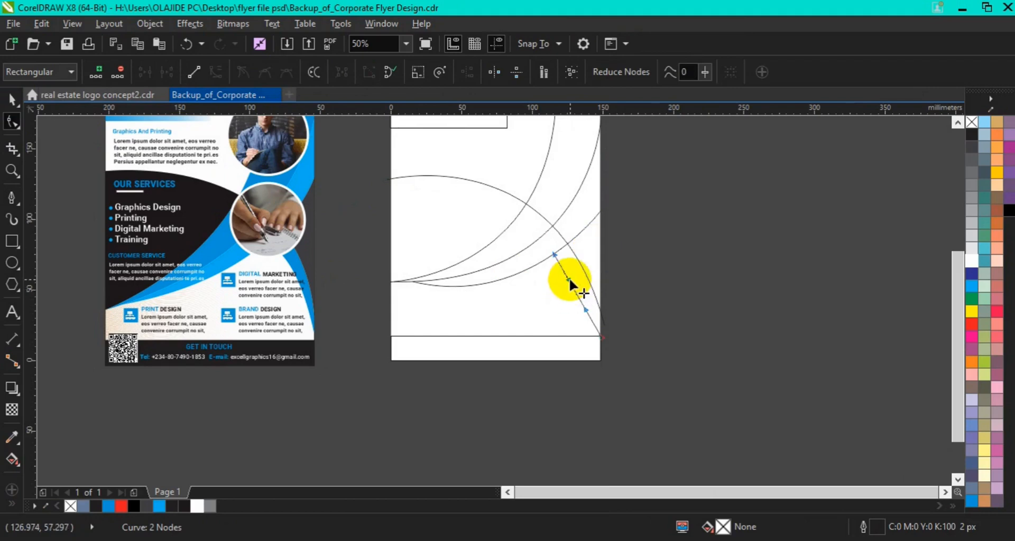
# Bend the converted line into an outward arc and shift its upper end node, giving a curve about 39 by 55 mm
pyautogui.moveTo(570, 280); pyautogui.dragTo(574, 266)
pyautogui.moveTo(584, 312); pyautogui.dragTo(594, 311)
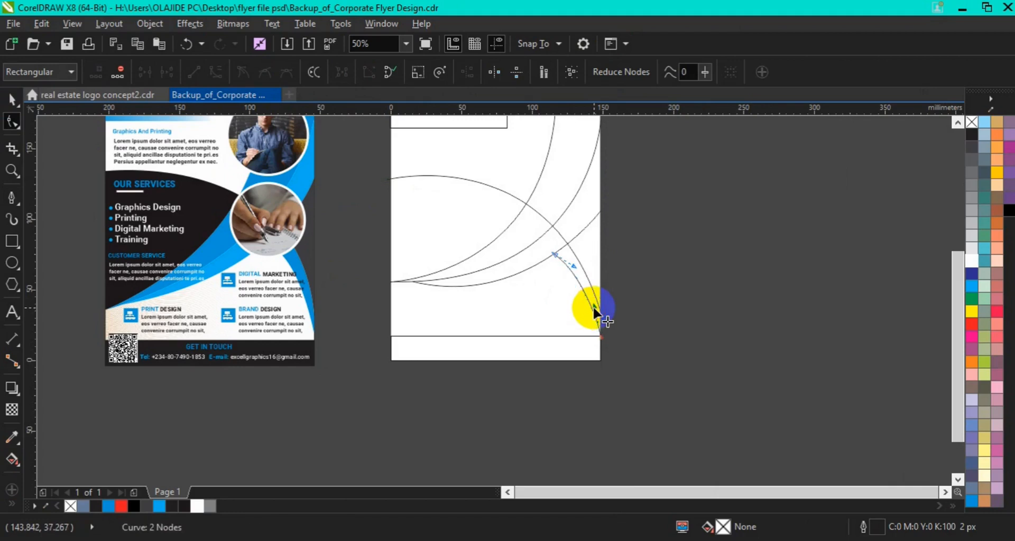
pyautogui.moveTo(553, 251); pyautogui.dragTo(591, 282)
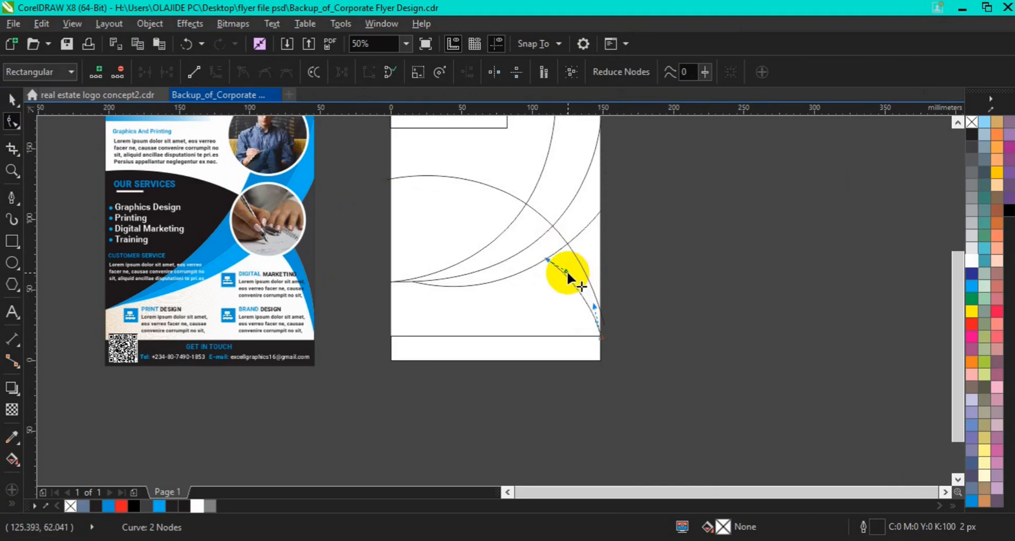
pyautogui.click(566, 272)
pyautogui.moveTo(565, 273); pyautogui.dragTo(569, 258)
pyautogui.click(592, 305)
pyautogui.moveTo(593, 305); pyautogui.dragTo(596, 306)
pyautogui.press('space')
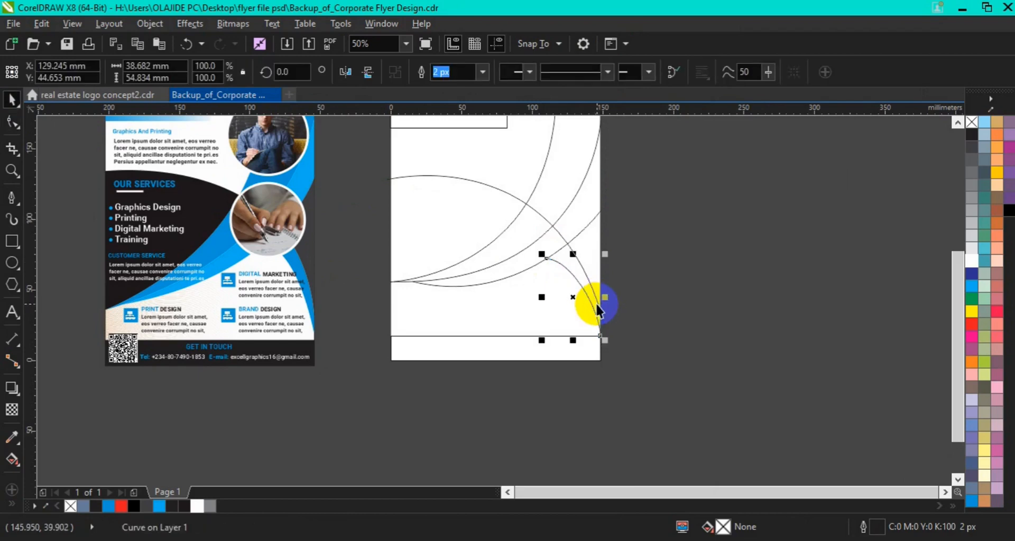
# Create a page-sized rectangle around the layout with the Rectangle tool
pyautogui.click(734, 377)
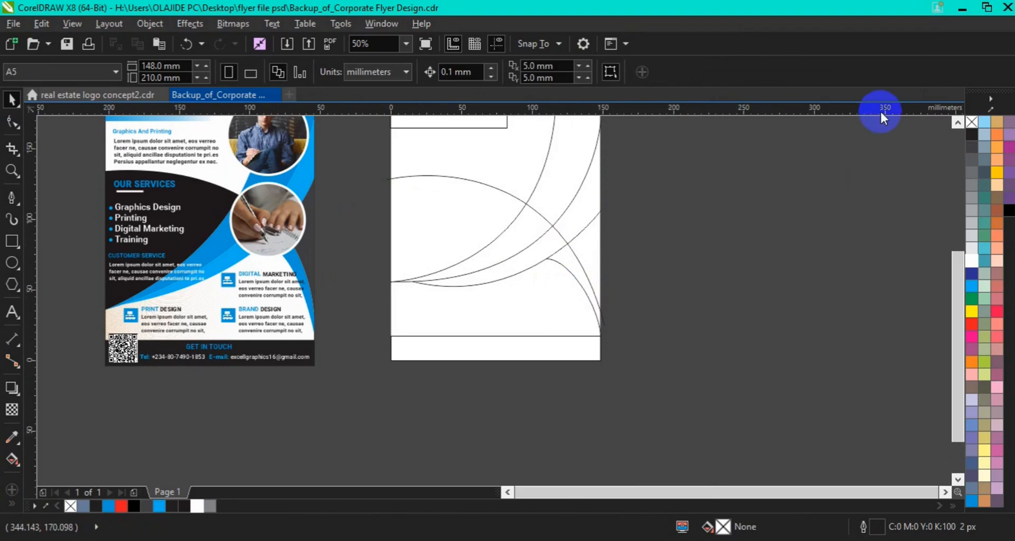
pyautogui.click(957, 122)
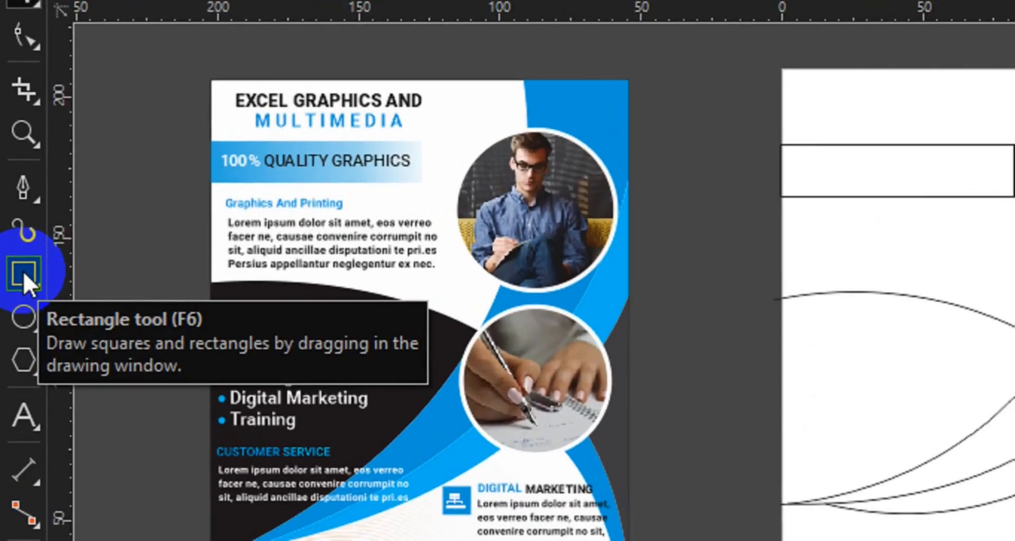
pyautogui.doubleClick(24, 271)
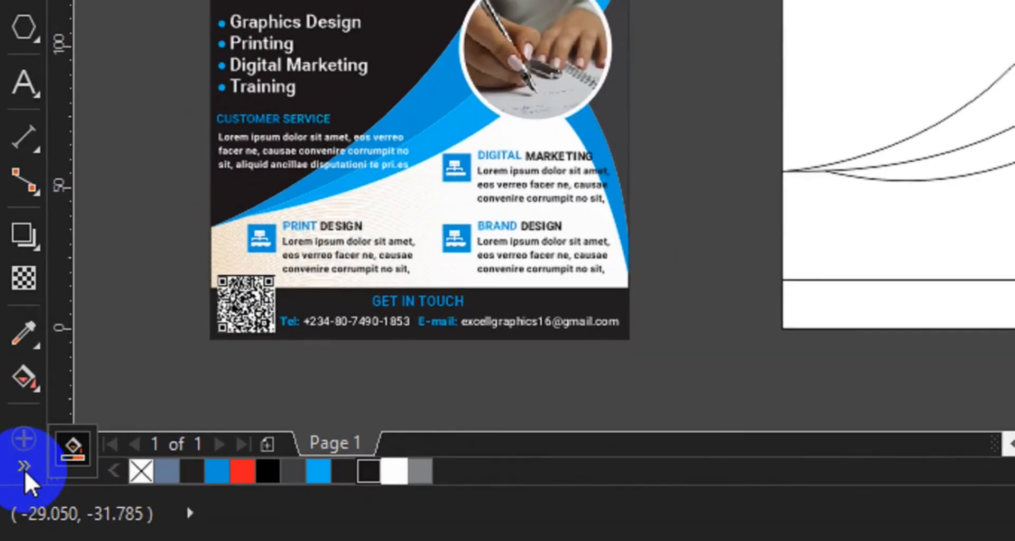
# Use Smart Fill to fill the regions enclosed by the curves and the heading banner with C:40 M:20 Y:0 K:40
pyautogui.click(78, 454)
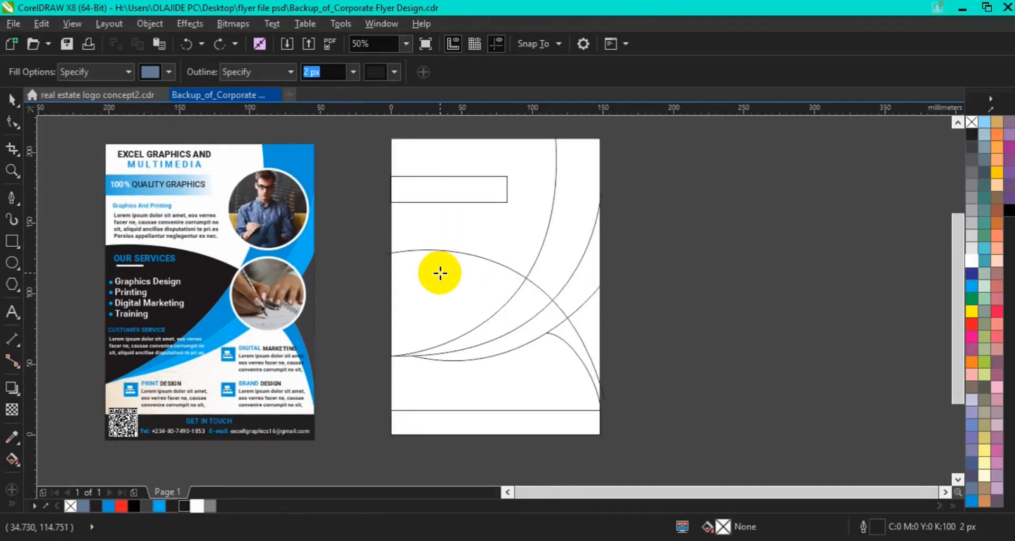
pyautogui.click(440, 273)
pyautogui.click(564, 233)
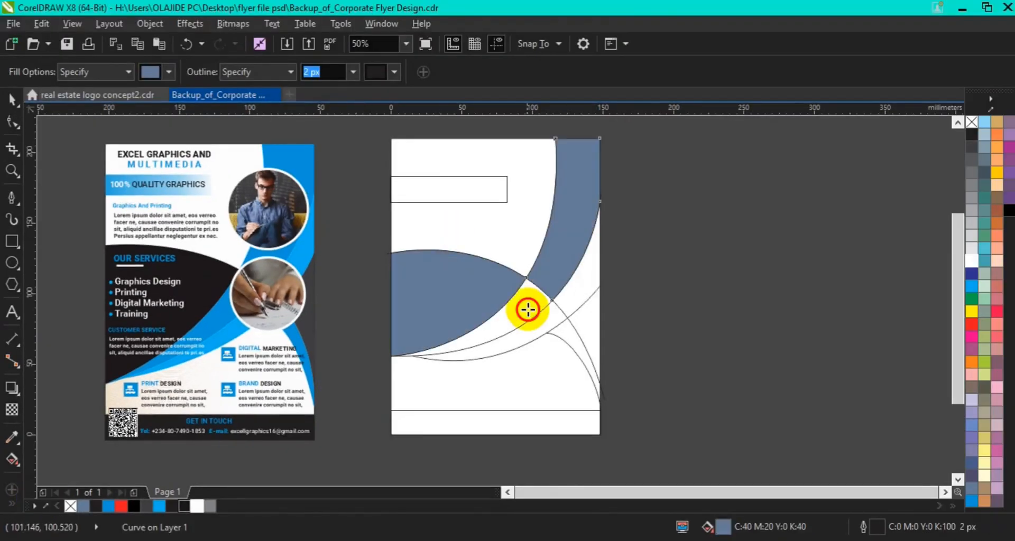
pyautogui.click(521, 317)
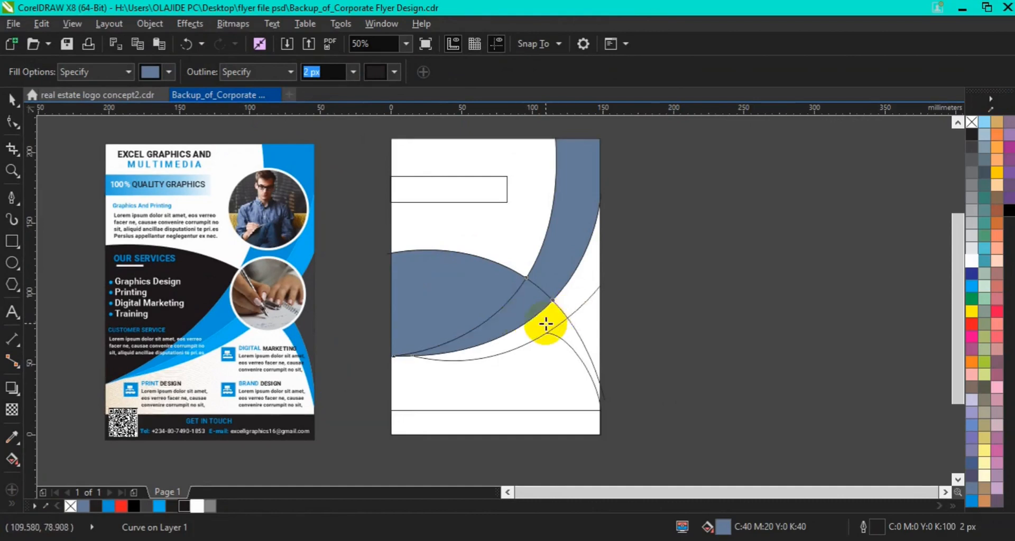
pyautogui.click(546, 324)
pyautogui.click(587, 283)
pyautogui.click(570, 336)
pyautogui.click(585, 325)
pyautogui.click(455, 195)
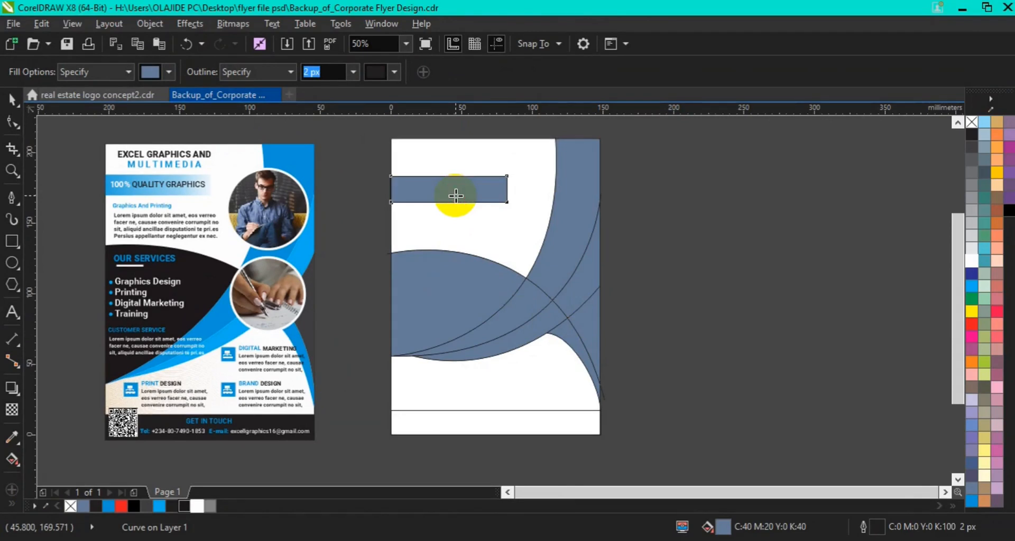
# Weld the band from the page's upper right corner to the strip that continues it across the dark ellipse area
pyautogui.click(14, 103)
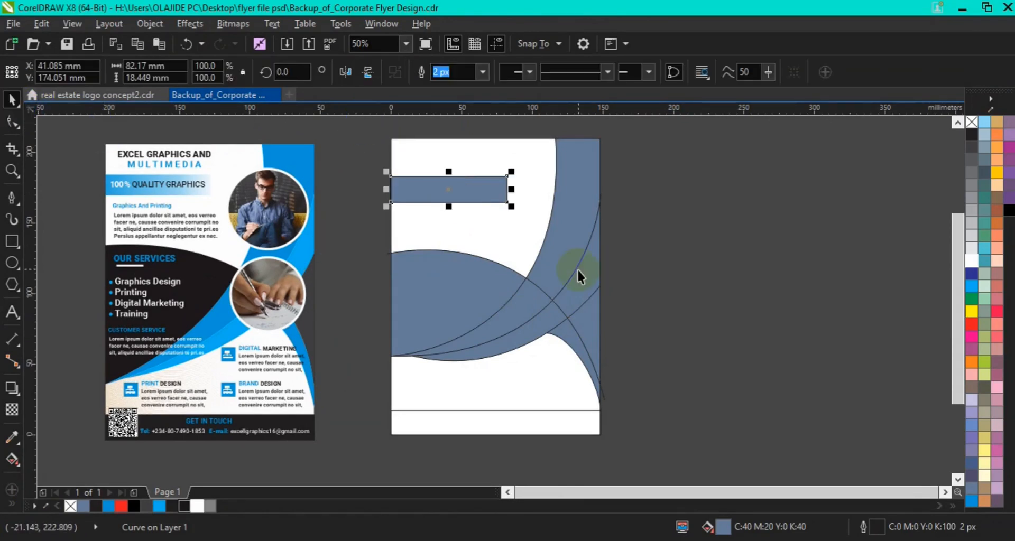
pyautogui.click(523, 306)
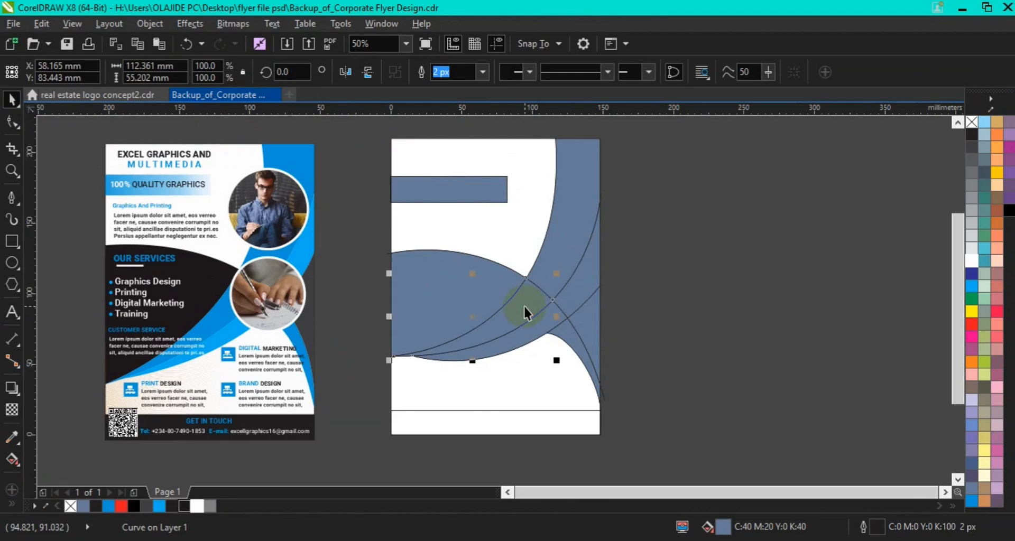
pyautogui.click(564, 234)
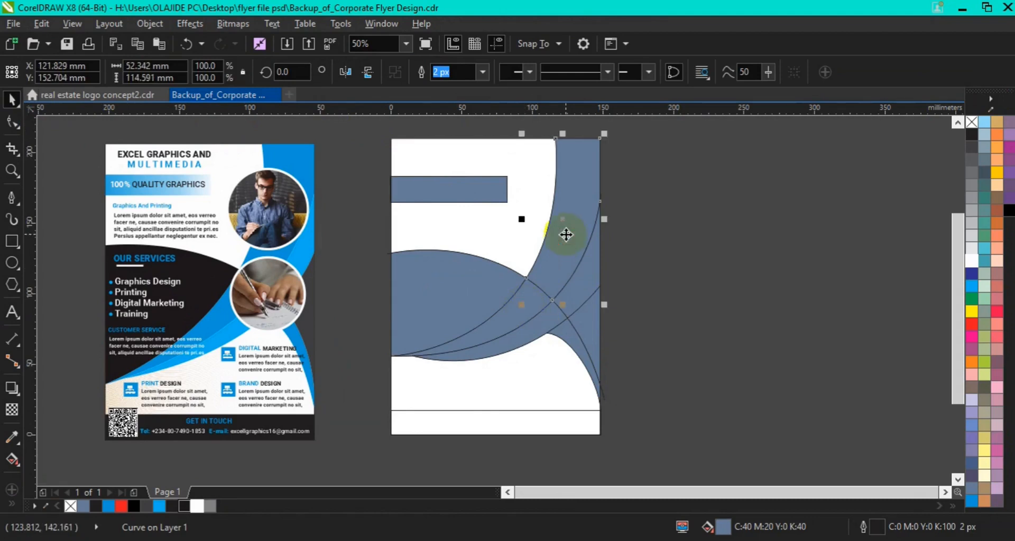
pyautogui.keyDown('shift'); pyautogui.click(502, 330); pyautogui.keyUp('shift')
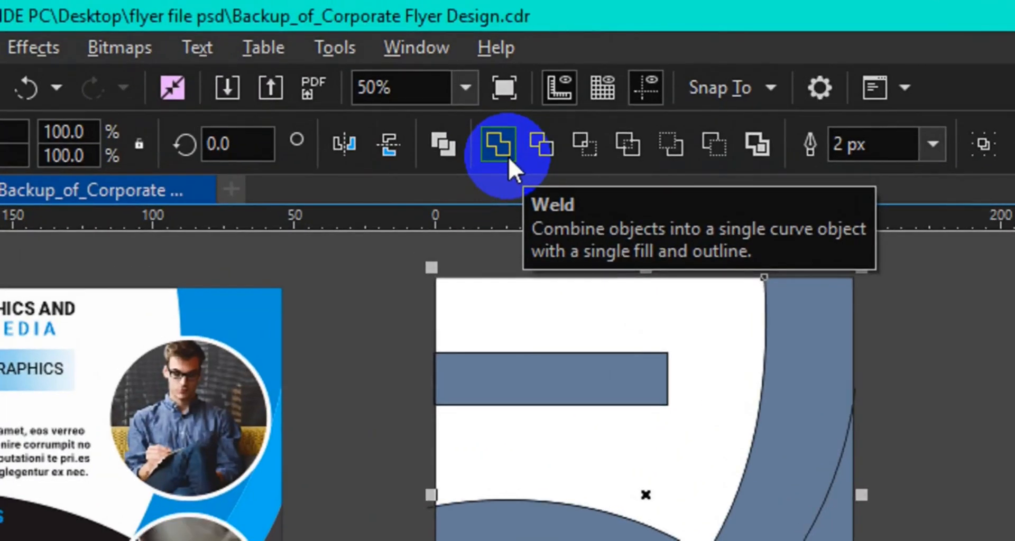
pyautogui.click(499, 150)
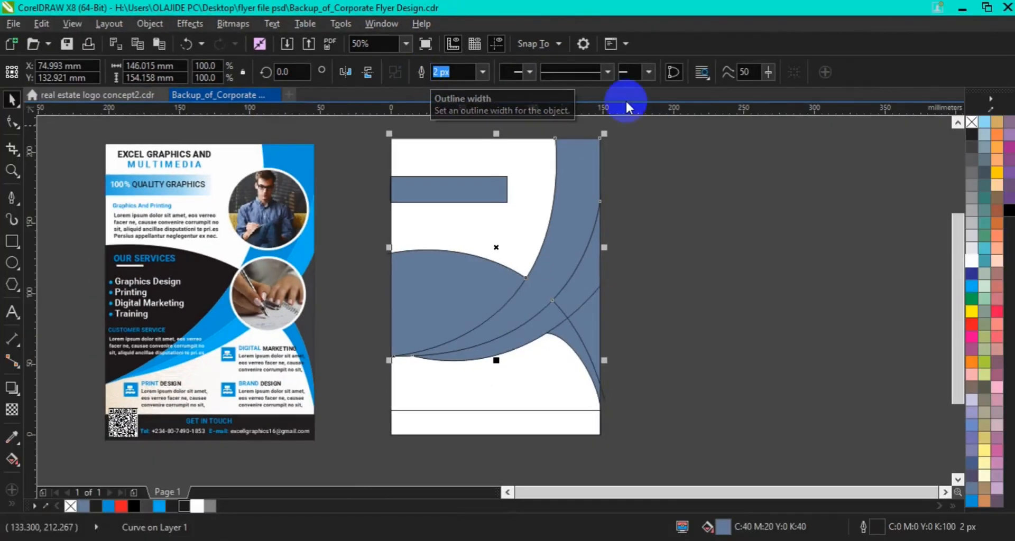
# Weld the second band at the page's right edge to the lower strip that continues it toward the left edge
pyautogui.click(592, 276)
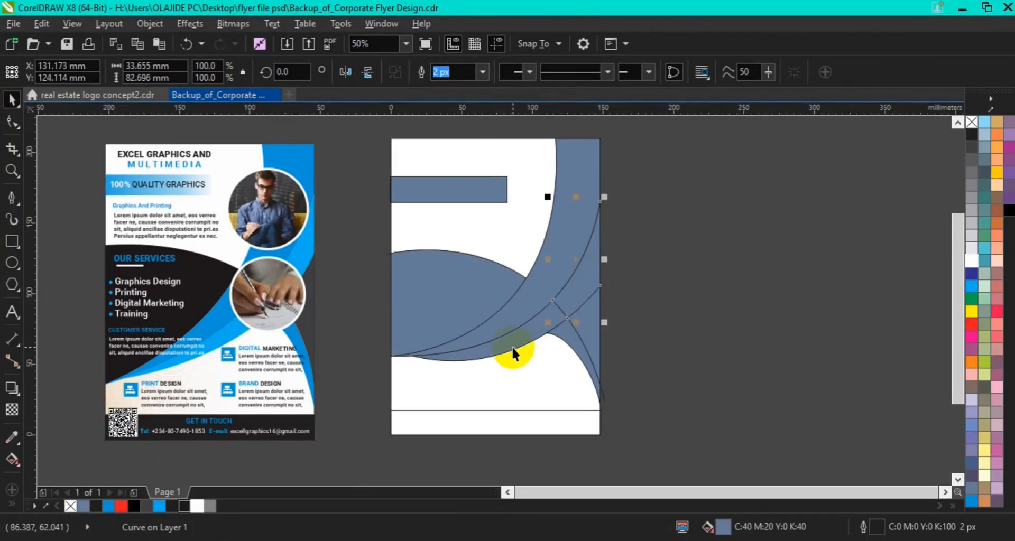
pyautogui.keyDown('shift'); pyautogui.click(512, 346); pyautogui.keyUp('shift')
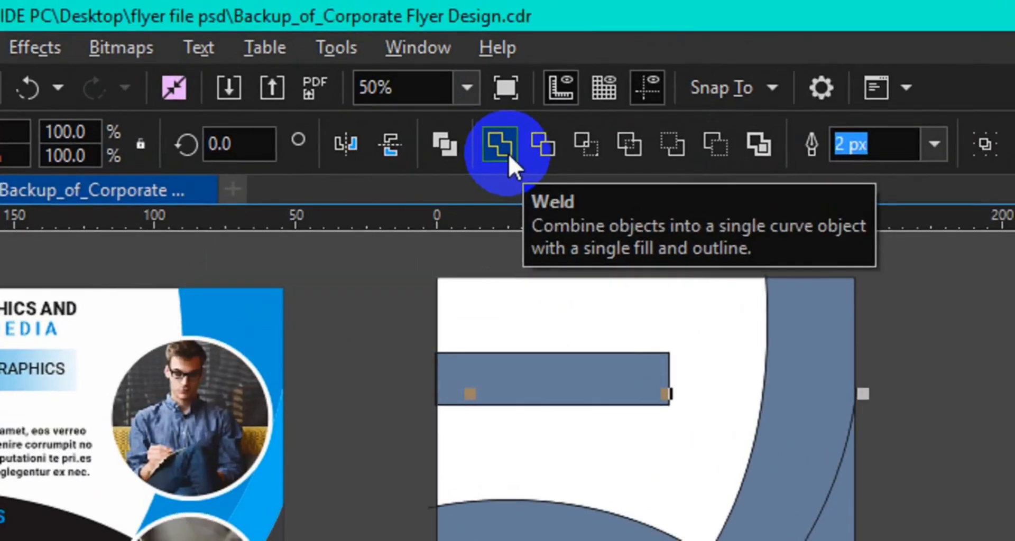
pyautogui.click(421, 72)
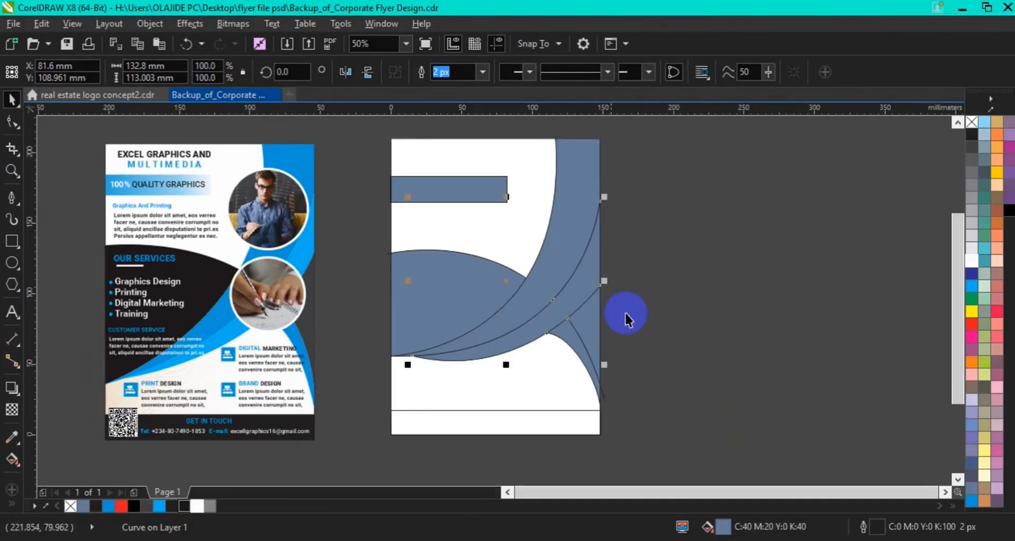
# Remove the outlines from all the filled shapes above the footer
pyautogui.moveTo(366, 122); pyautogui.dragTo(651, 410)
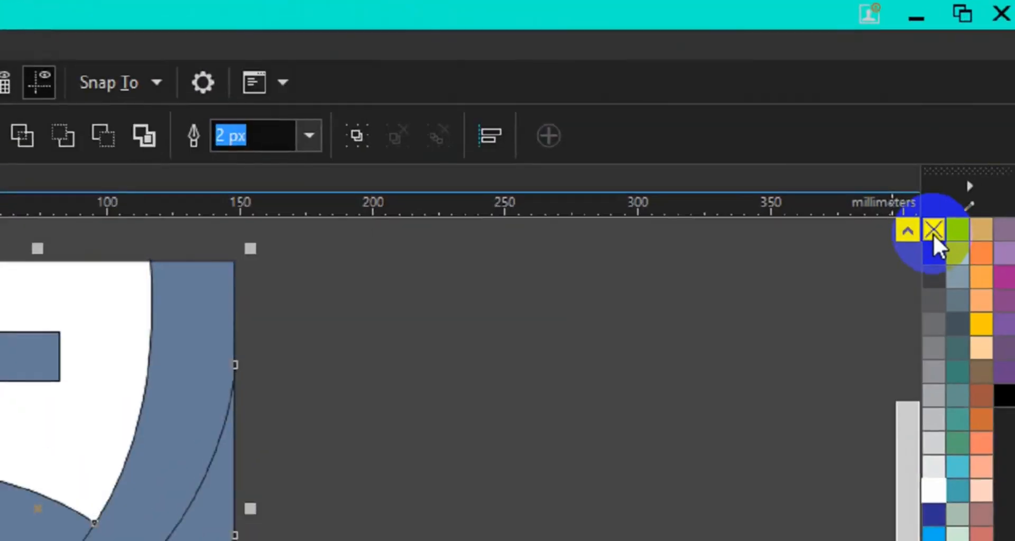
pyautogui.rightClick(971, 125)
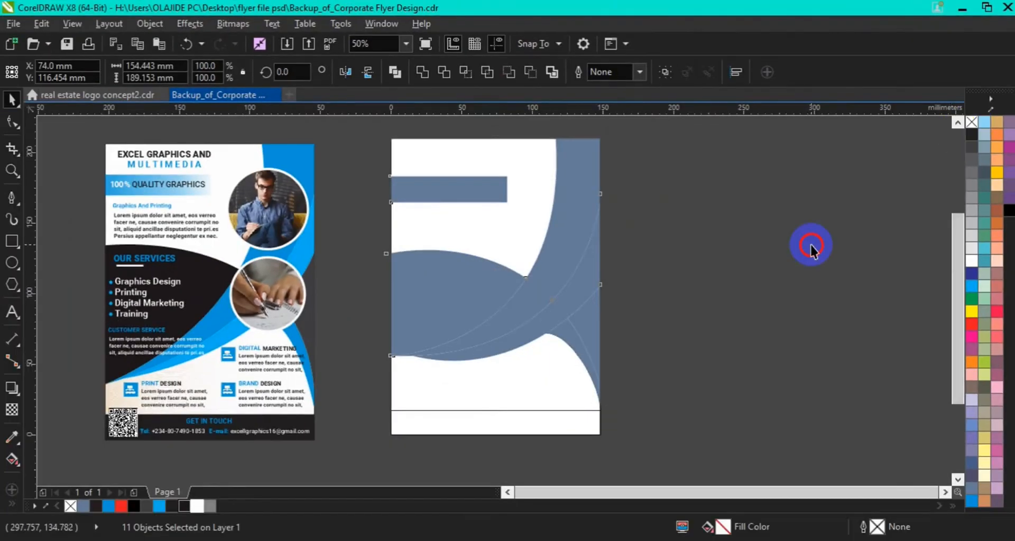
pyautogui.click(810, 248)
pyautogui.click(611, 271)
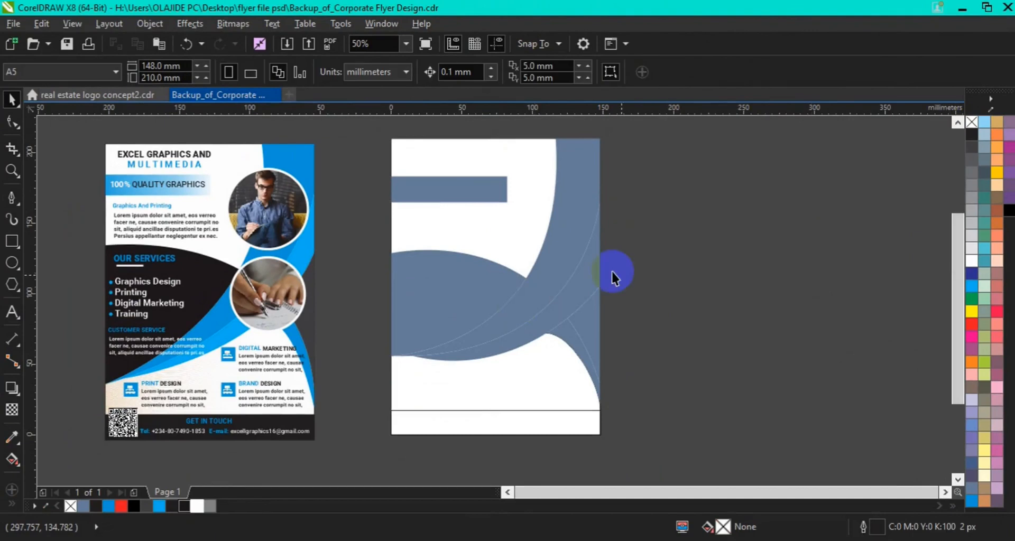
# Fill the upper sweeping band with C:100 M:20 Y:0 K:0 blue and the band directly beneath it with Cyan
pyautogui.click(555, 267)
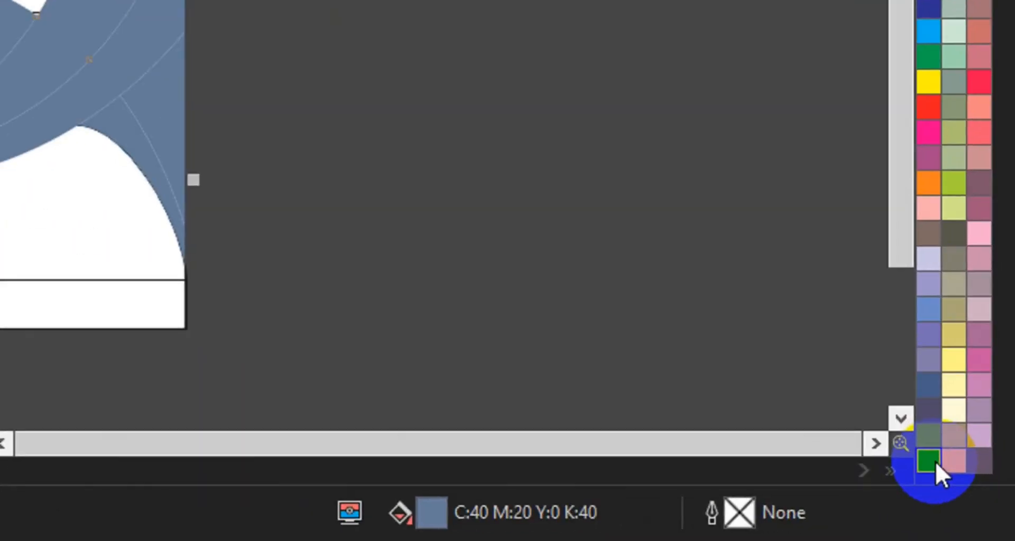
pyautogui.click(936, 462)
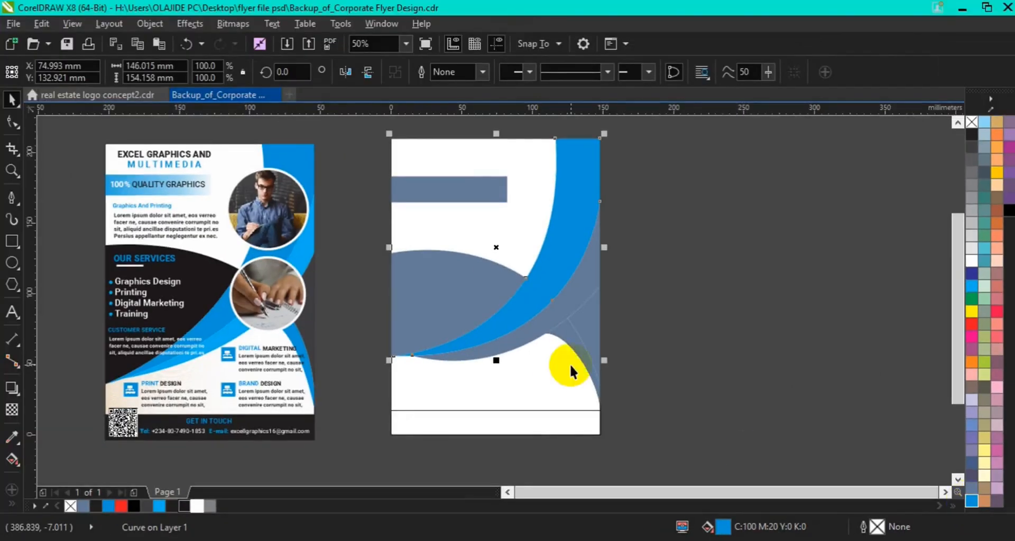
pyautogui.click(537, 319)
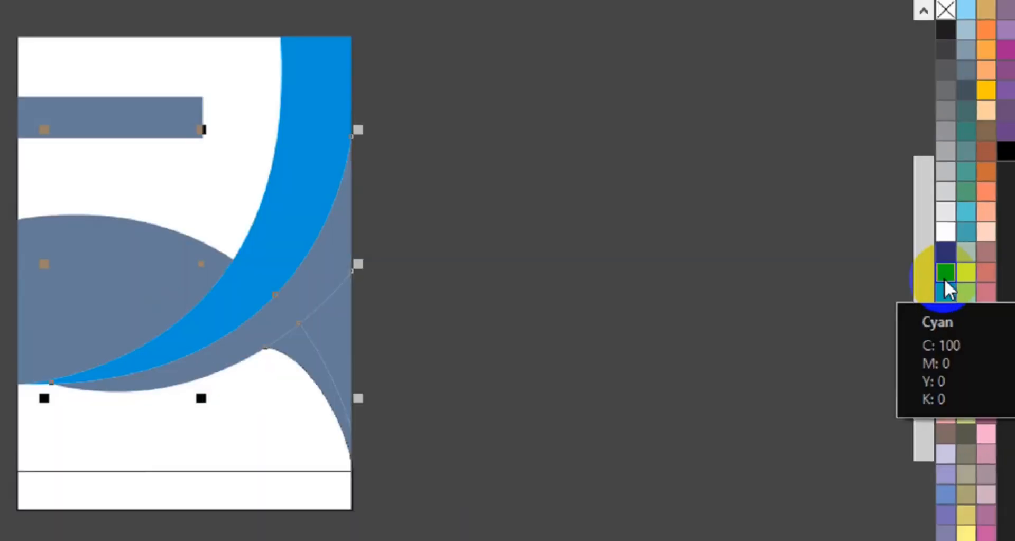
pyautogui.click(943, 280)
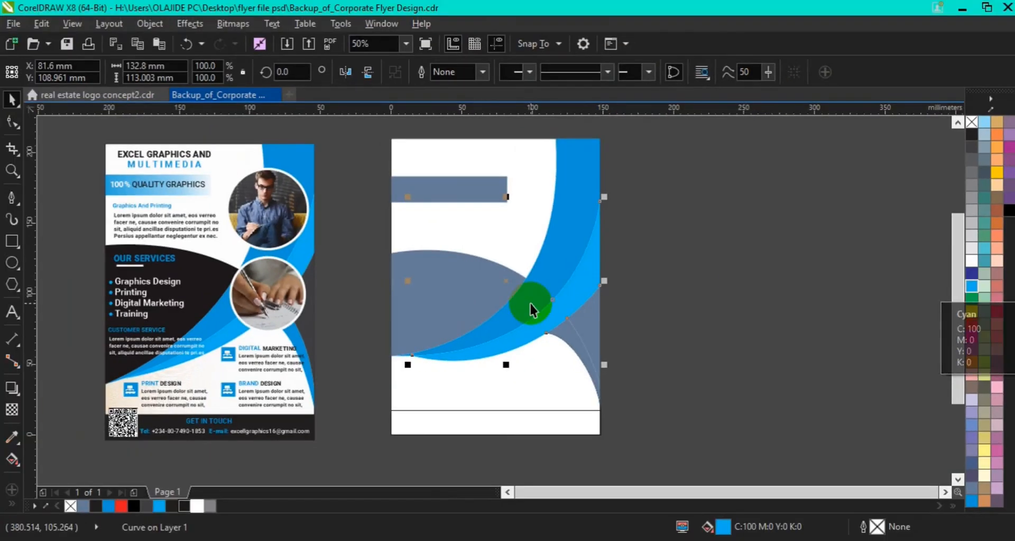
# Fill the large ellipse shape with C100 M100 Y100 K100 black and the heading bar with C:100 M:20 Y:0 K:0 blue
pyautogui.click(475, 301)
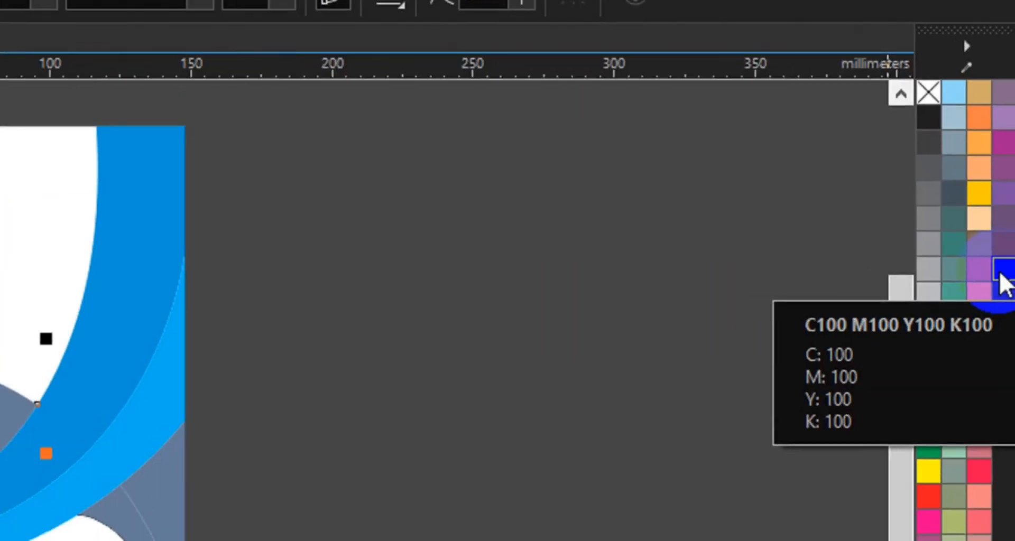
pyautogui.click(1000, 274)
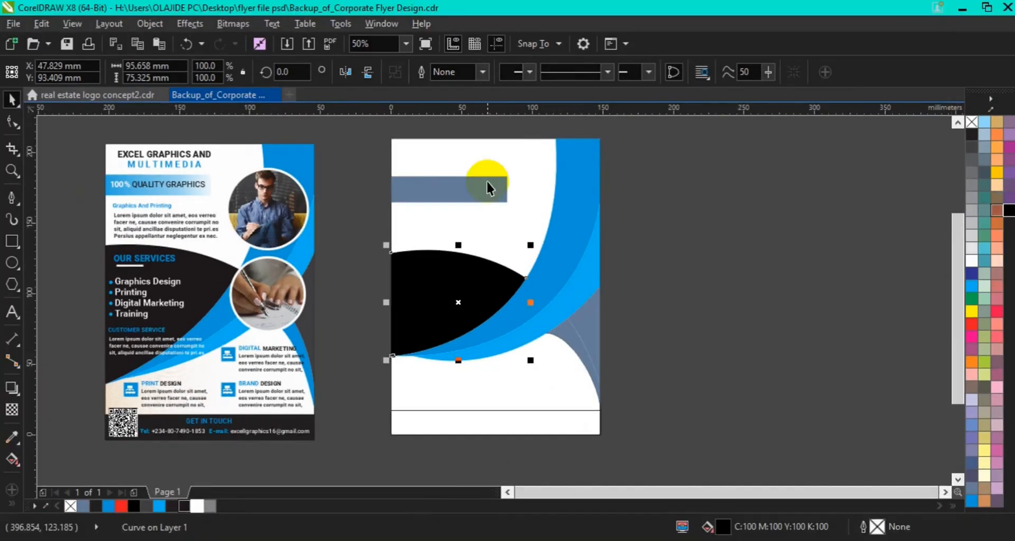
pyautogui.click(473, 185)
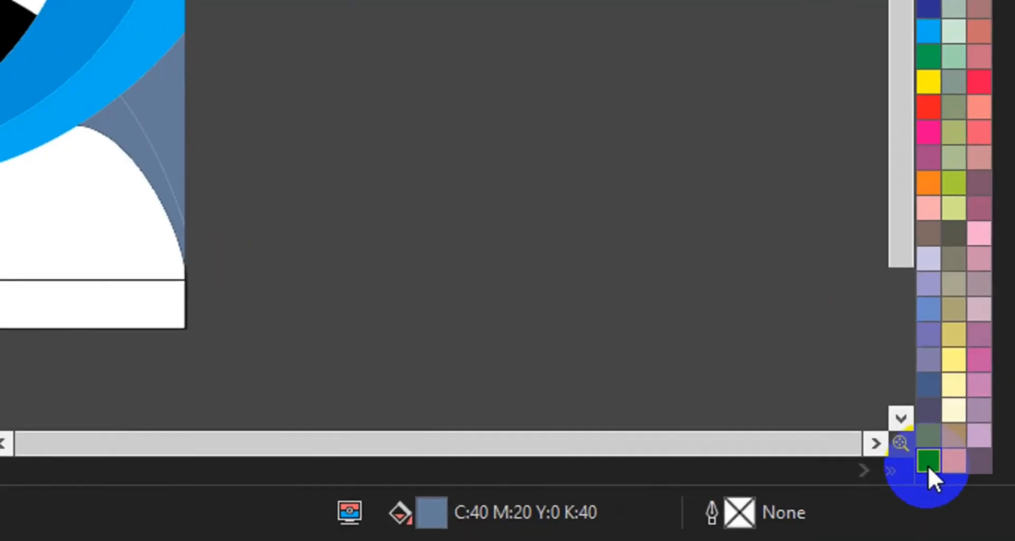
pyautogui.click(927, 464)
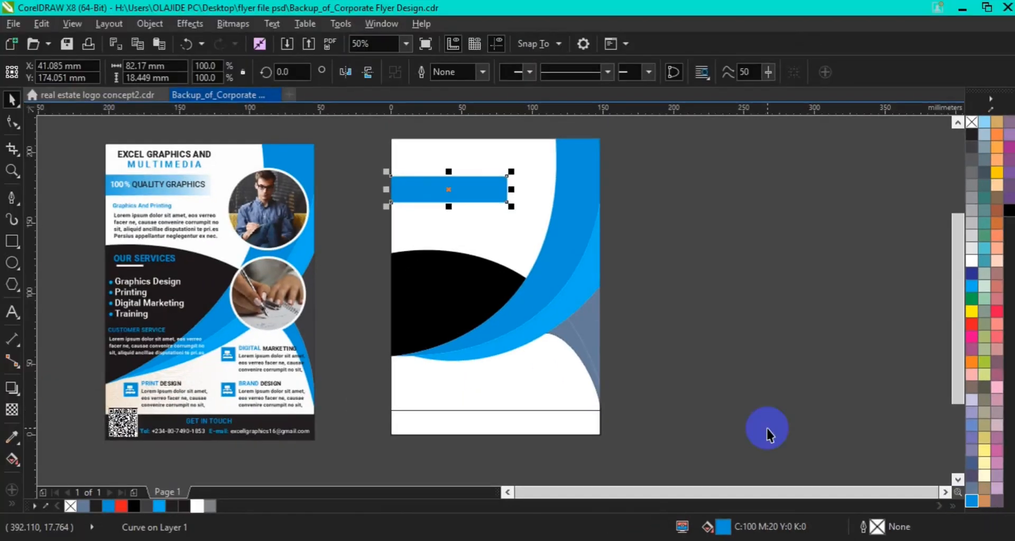
# Fill the narrow curved band above the footer with C:100 M:20 Y:0 K:0 blue and the remaining piece at the page's right edge with 90% Black
pyautogui.click(561, 342)
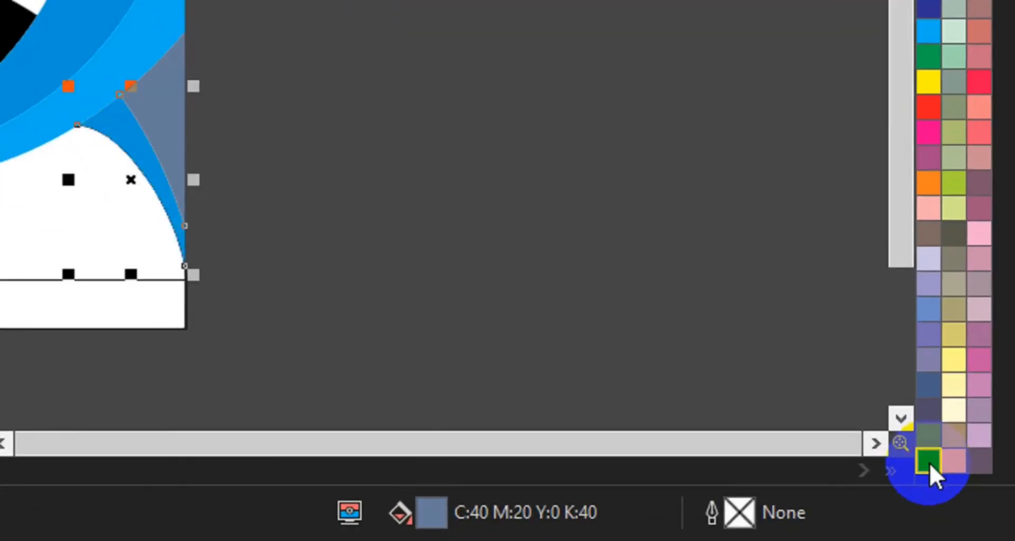
pyautogui.click(929, 463)
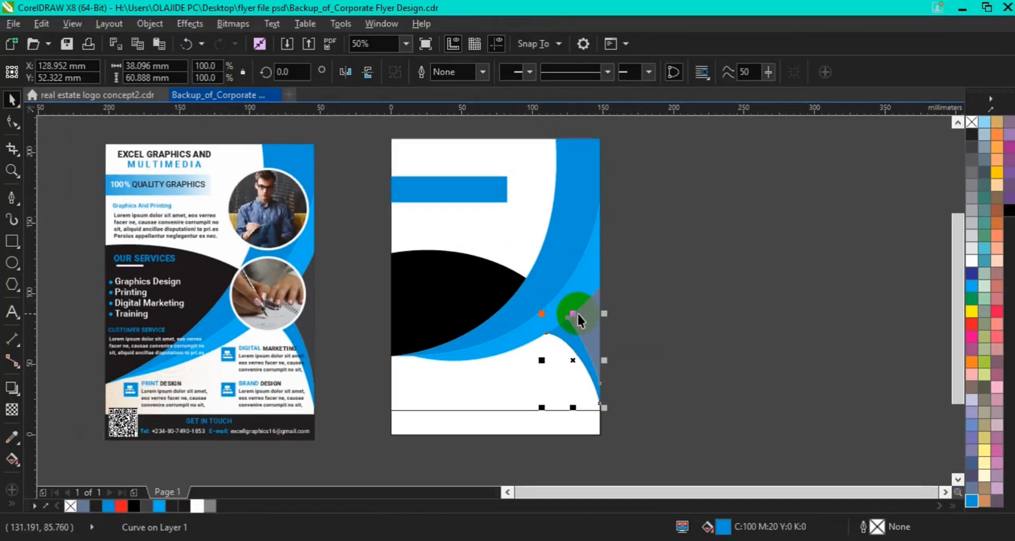
pyautogui.click(586, 322)
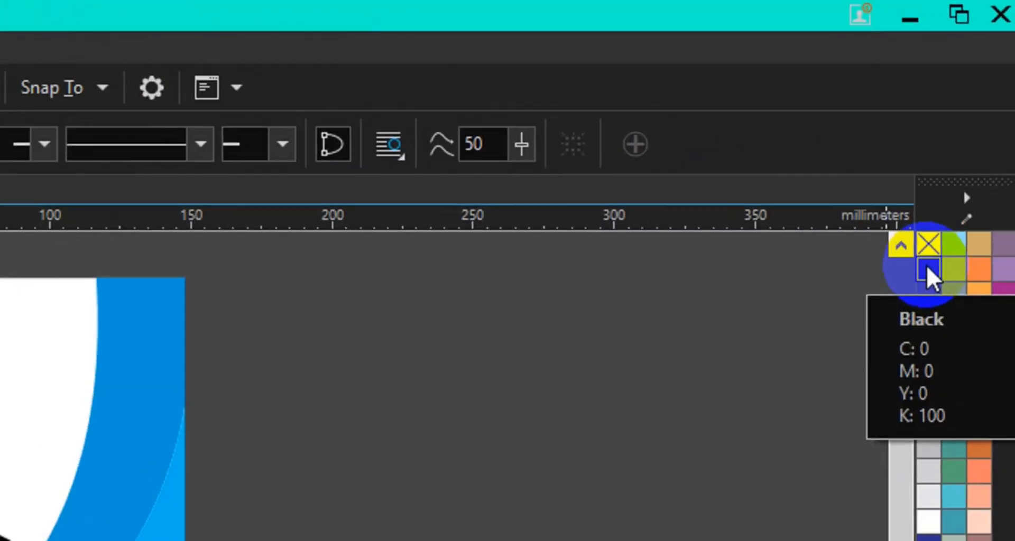
pyautogui.click(926, 267)
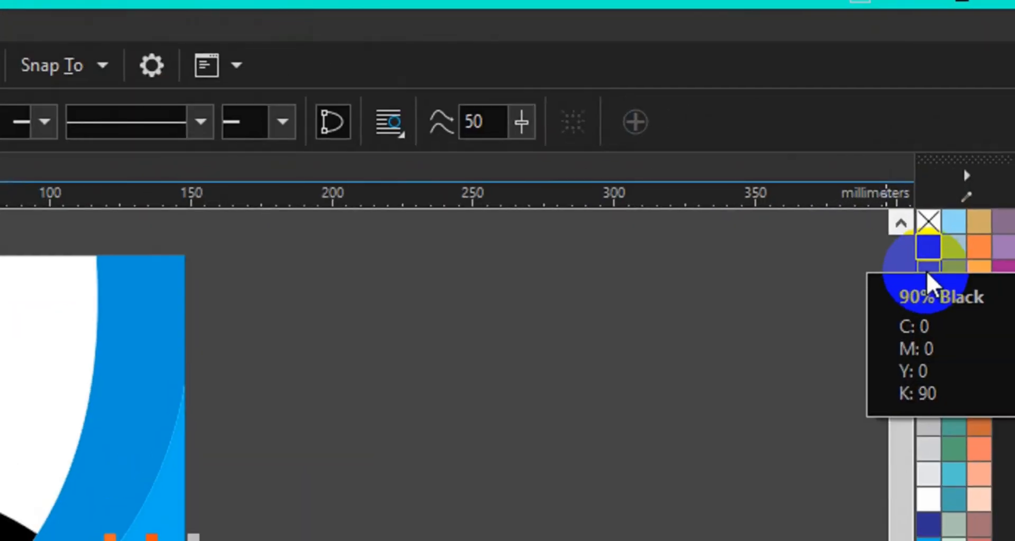
pyautogui.click(927, 272)
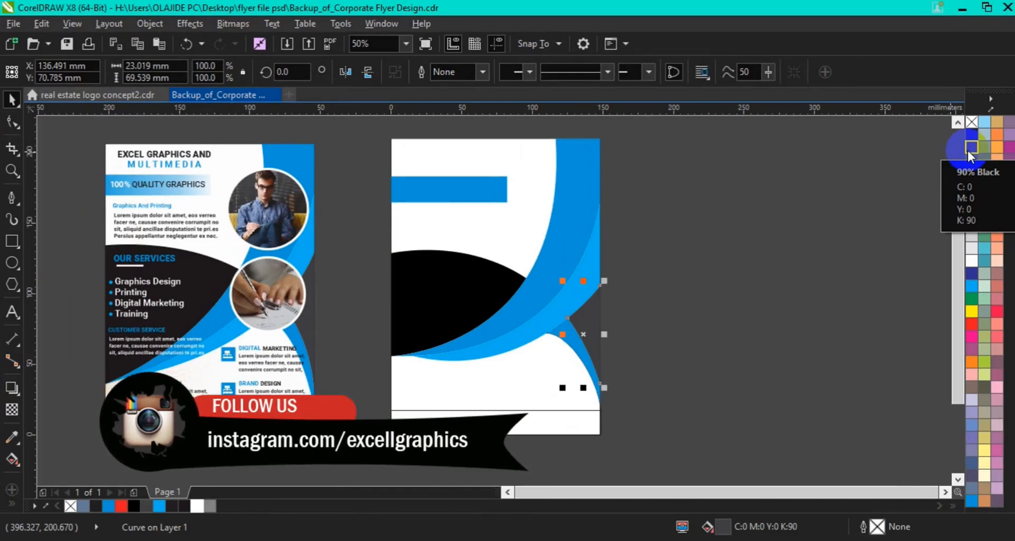
pyautogui.click(821, 249)
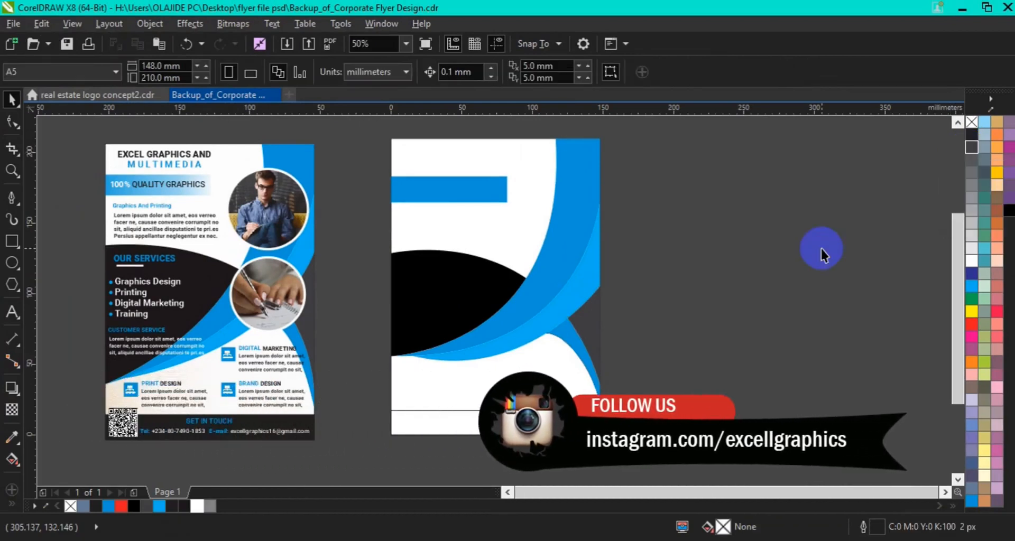
# Fill the footer rectangle with Black (K:100) and remove its outline
pyautogui.click(471, 426)
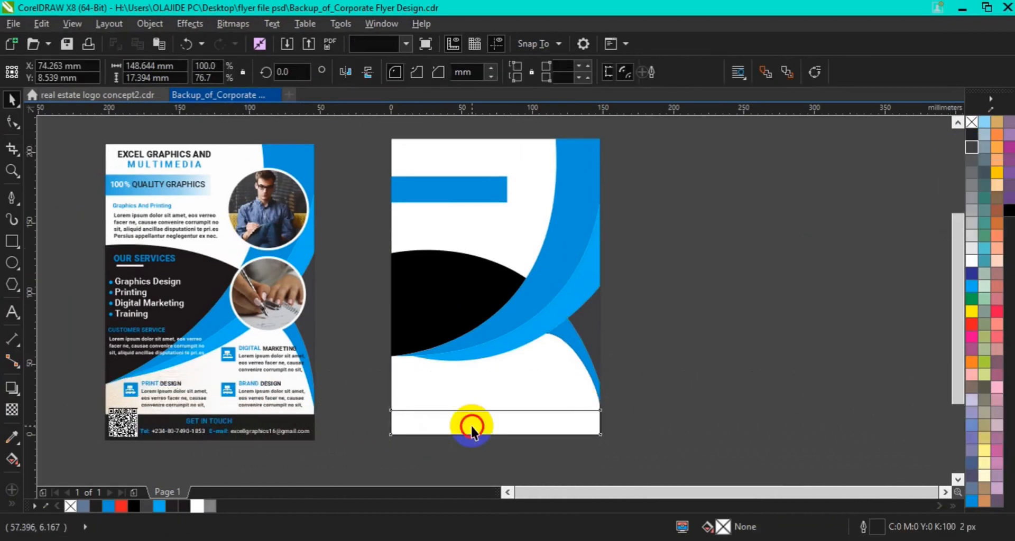
pyautogui.click(972, 147)
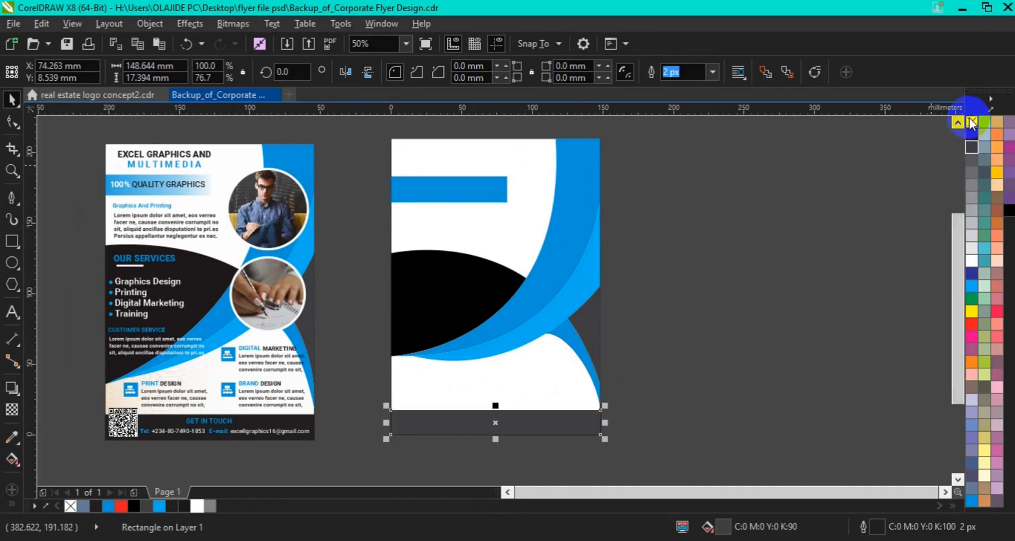
pyautogui.click(970, 135)
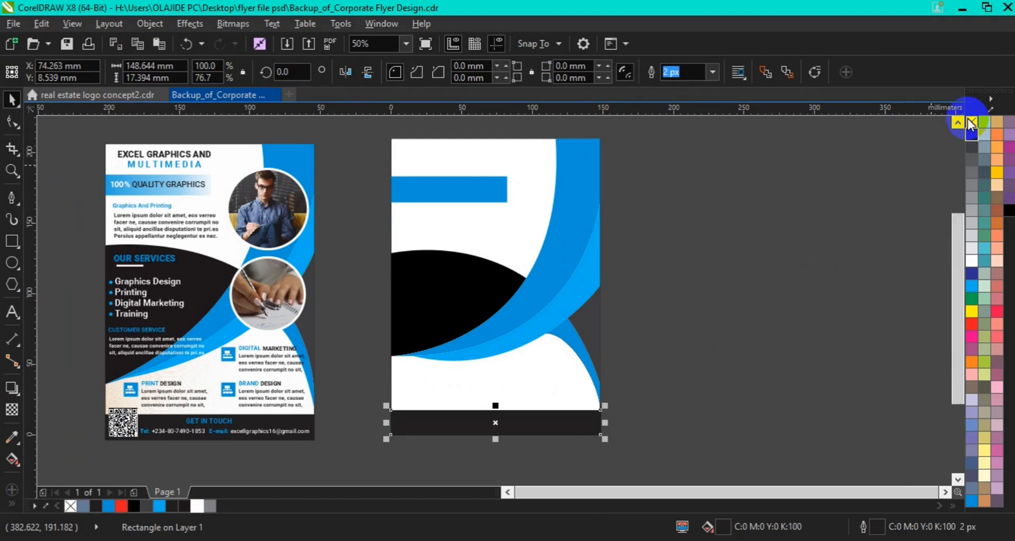
pyautogui.rightClick(970, 123)
pyautogui.click(816, 226)
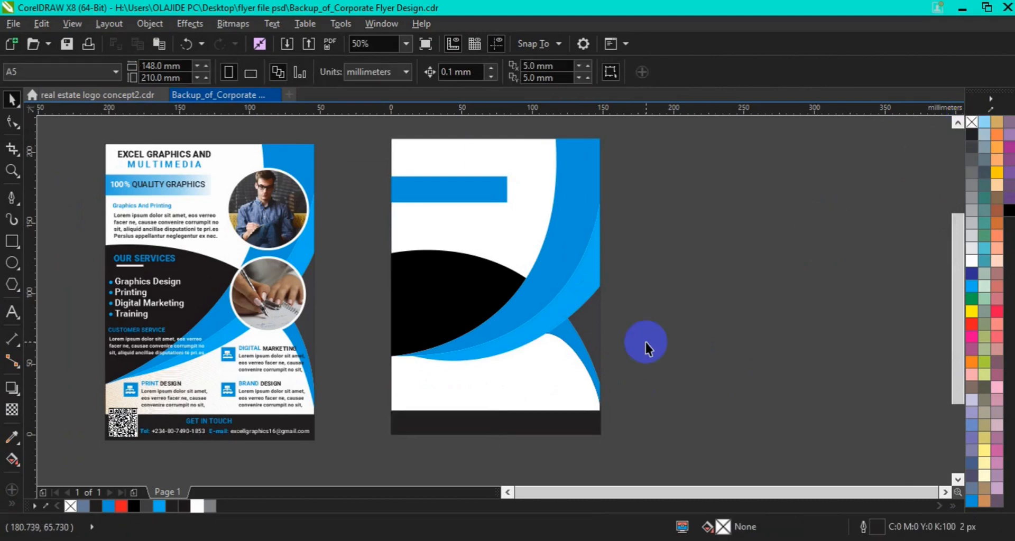
# Shorten the blue heading bar from its right end to a width of about 75 mm
pyautogui.click(484, 185)
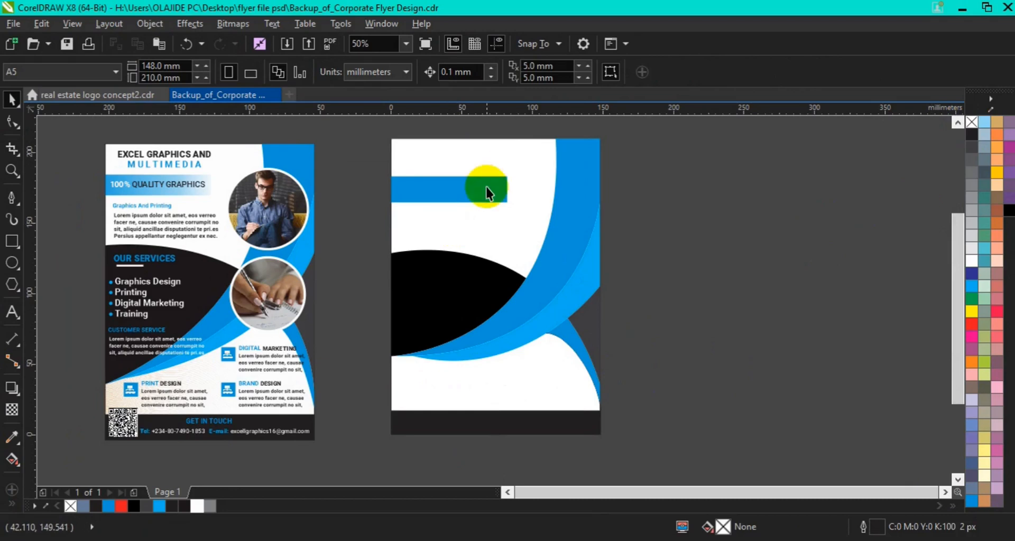
pyautogui.moveTo(512, 191); pyautogui.dragTo(501, 191)
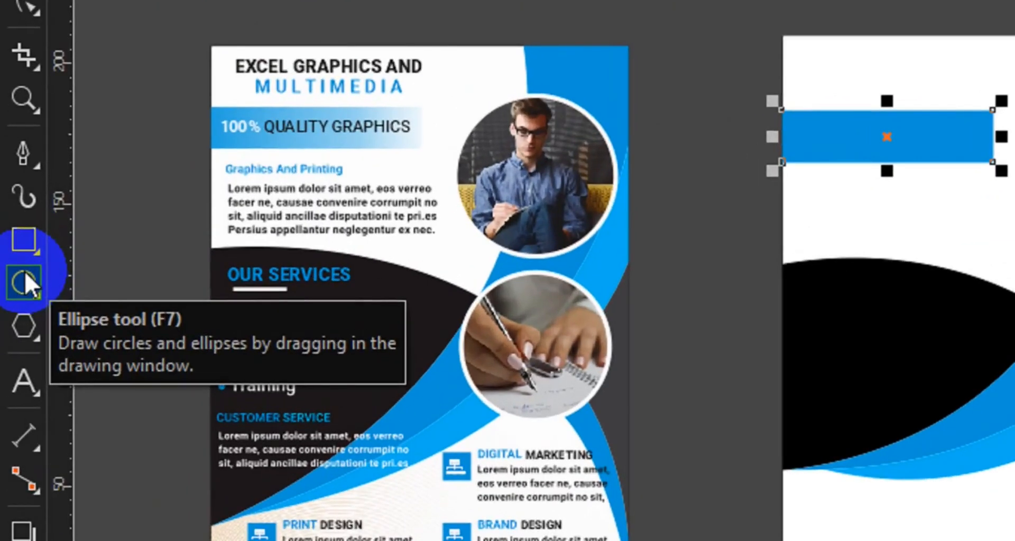
# Draw a circle about 55 mm in diameter and move it onto the upper blue band's inner edge, beside the heading bar
pyautogui.click(13, 262)
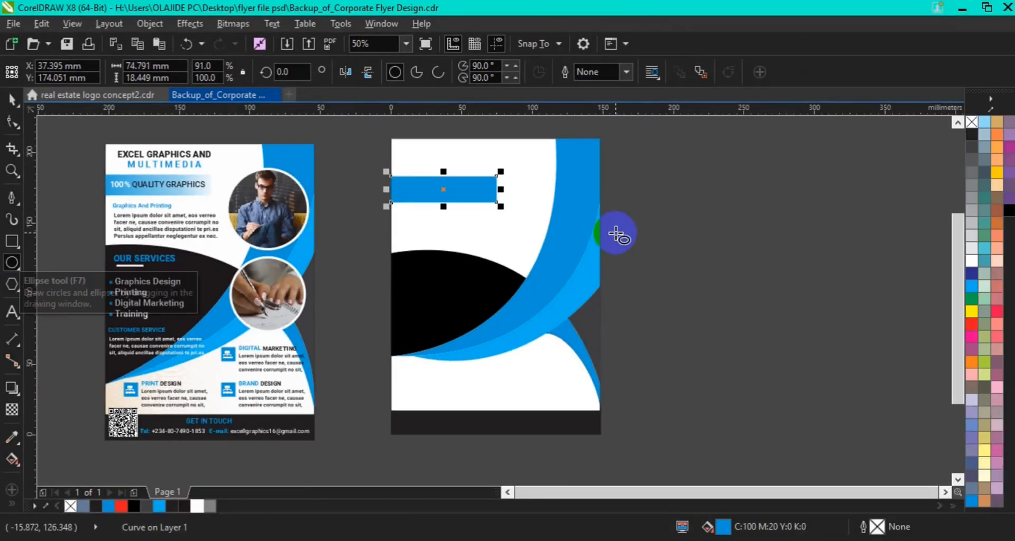
pyautogui.moveTo(541, 188); pyautogui.dragTo(613, 267)
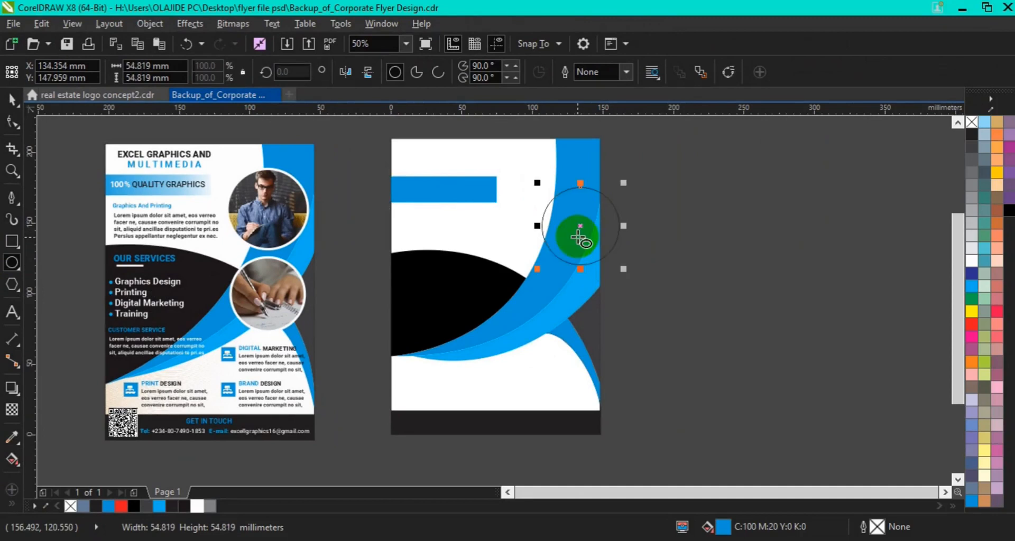
pyautogui.moveTo(580, 226)
pyautogui.mouseDown()
pyautogui.moveTo(546, 219)
pyautogui.moveTo(545, 208)
pyautogui.mouseUp()
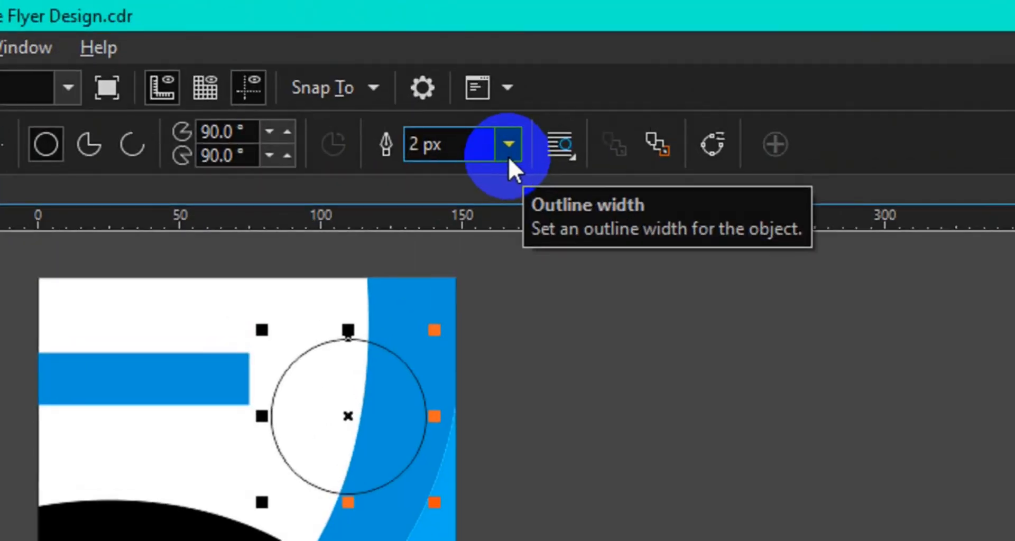
# Set the circle's outline width to 20 px and its outline colour to white
pyautogui.click(429, 145)
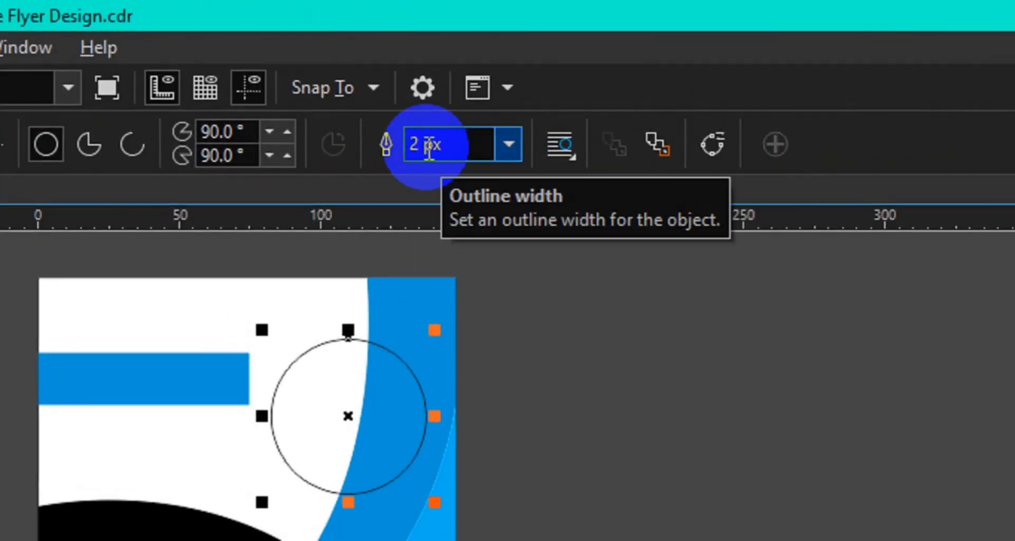
pyautogui.write('0')
pyautogui.press('Return')
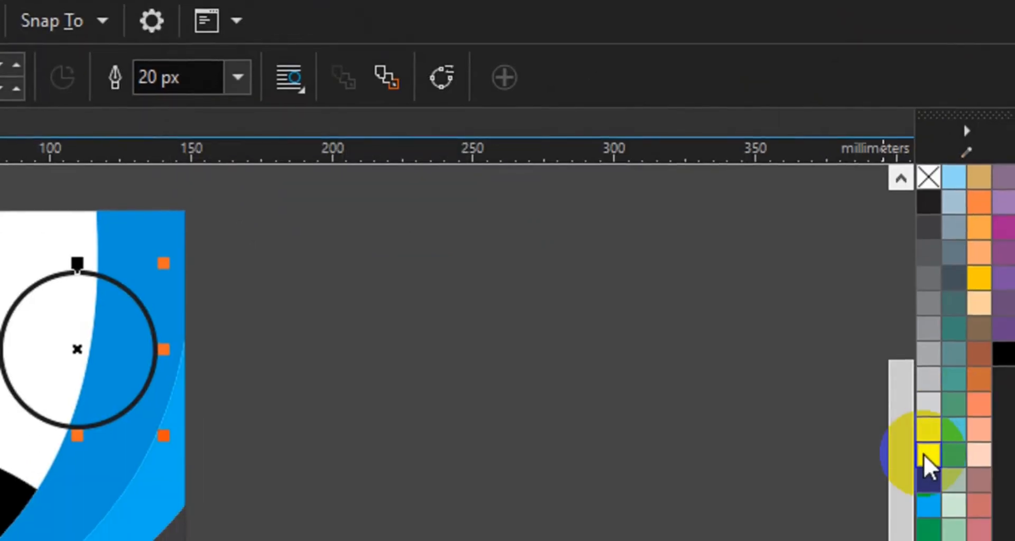
pyautogui.rightClick(923, 427)
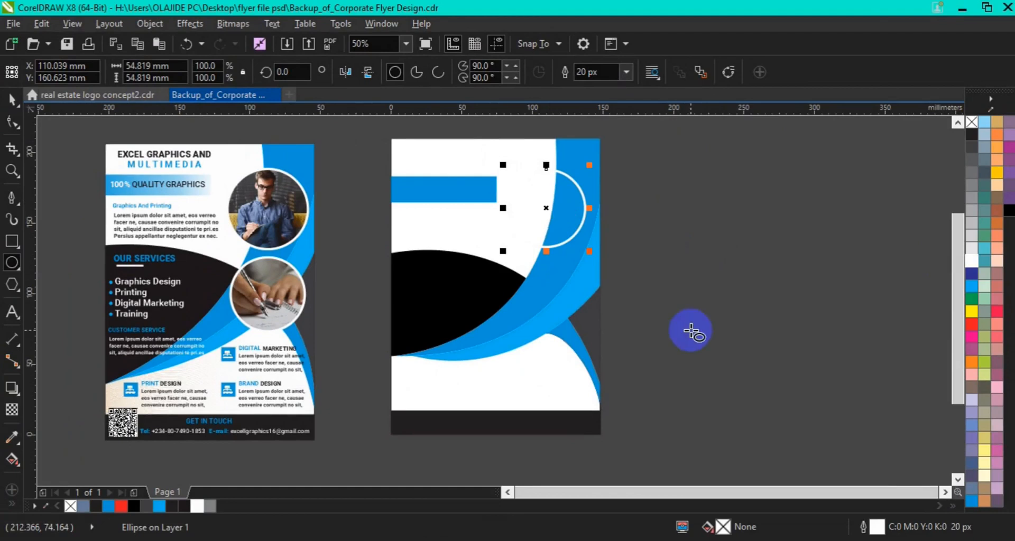
# Duplicate the white circle straight below the first one and scale the copy down to about 51 mm in diameter
pyautogui.click(546, 207)
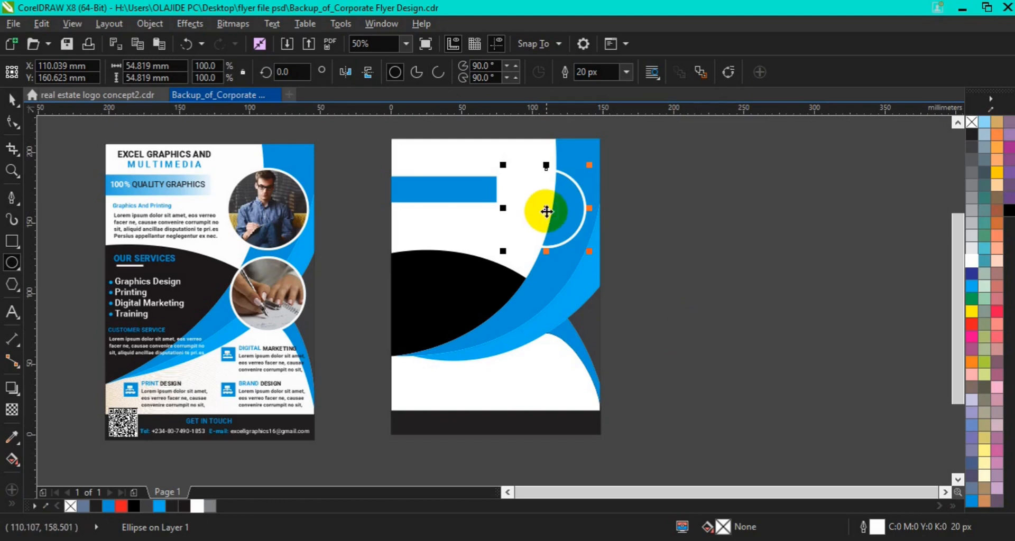
pyautogui.moveTo(546, 208); pyautogui.dragTo(541, 332)
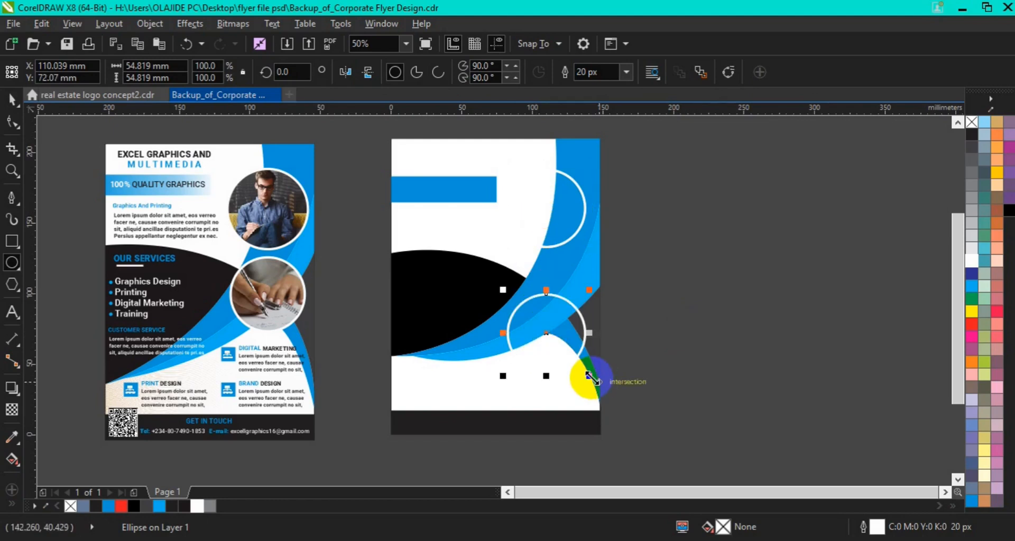
pyautogui.moveTo(590, 377); pyautogui.dragTo(549, 320)
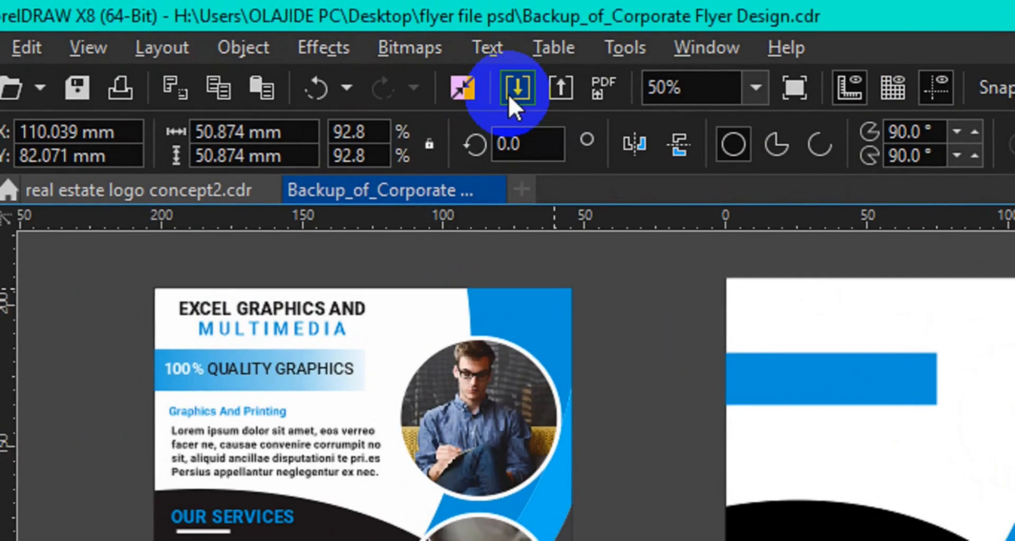
# Start an image import from the FREE STOCK PHOTO folder and select the photo entrepreneur-593358_960_720
pyautogui.click(510, 96)
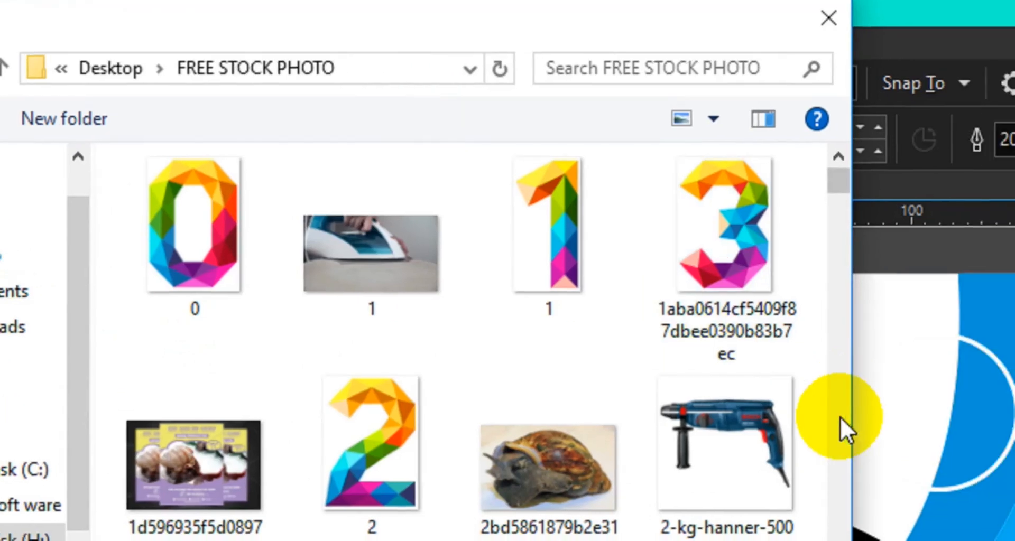
pyautogui.click(937, 422)
pyautogui.click(810, 411)
pyautogui.click(810, 411)
pyautogui.click(811, 411)
pyautogui.click(811, 411)
pyautogui.click(767, 410)
pyautogui.click(767, 410)
pyautogui.click(768, 409)
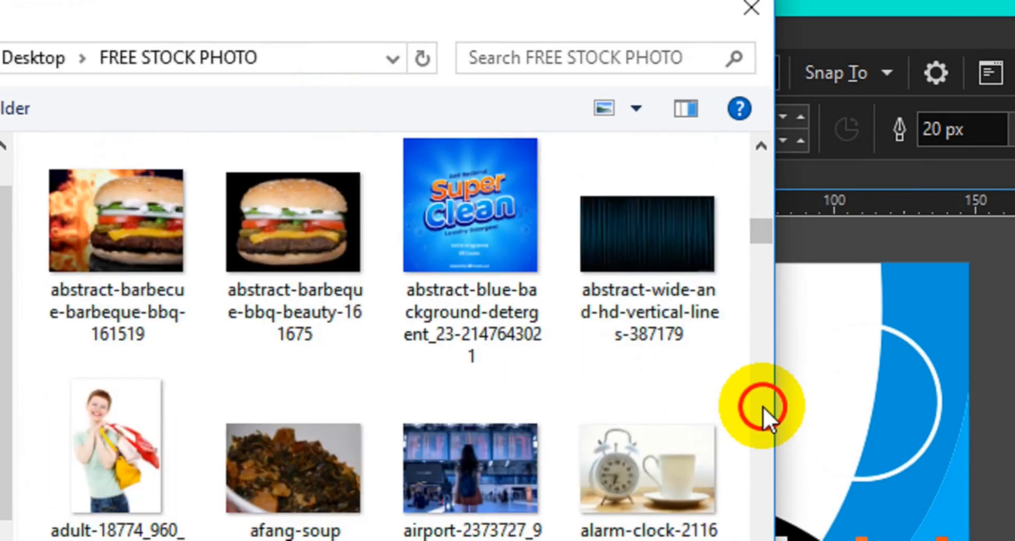
pyautogui.click(762, 407)
pyautogui.click(762, 407)
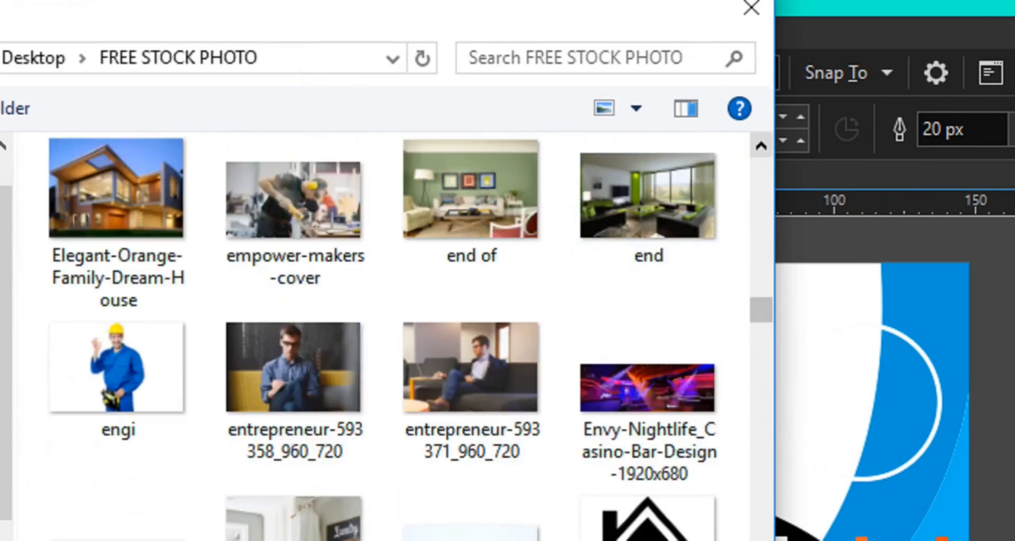
pyautogui.click(308, 362)
# Add pexels-photo-110473 to the file selection and import both photos
pyautogui.click(758, 518)
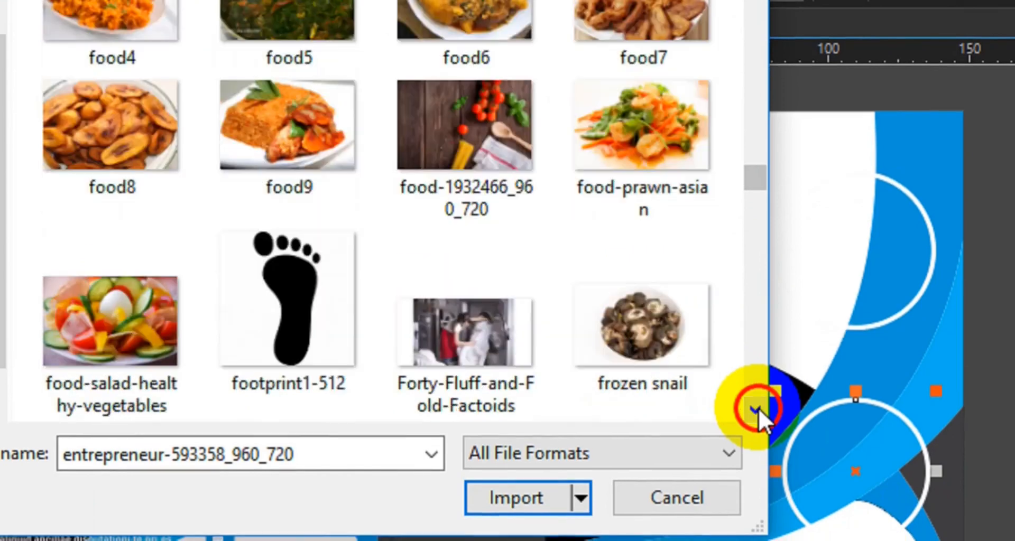
pyautogui.moveTo(757, 408); pyautogui.dragTo(759, 407)
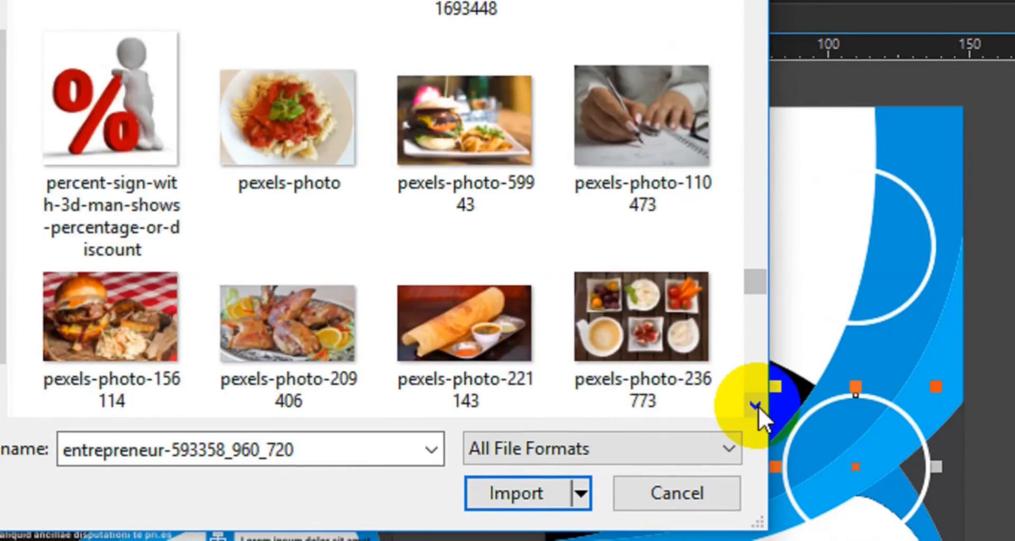
pyautogui.keyDown('ctrl'); pyautogui.click(633, 161); pyautogui.keyUp('ctrl')
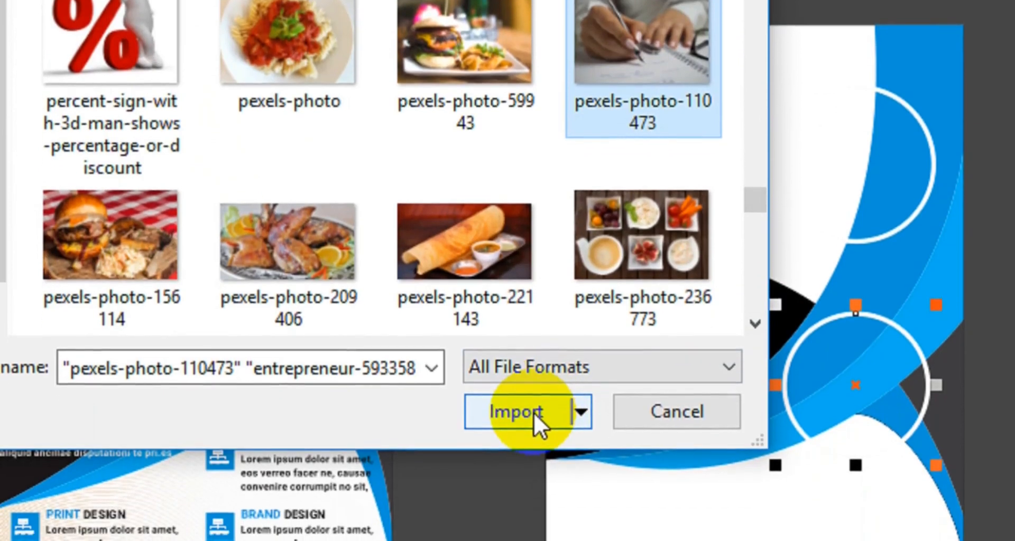
pyautogui.click(534, 426)
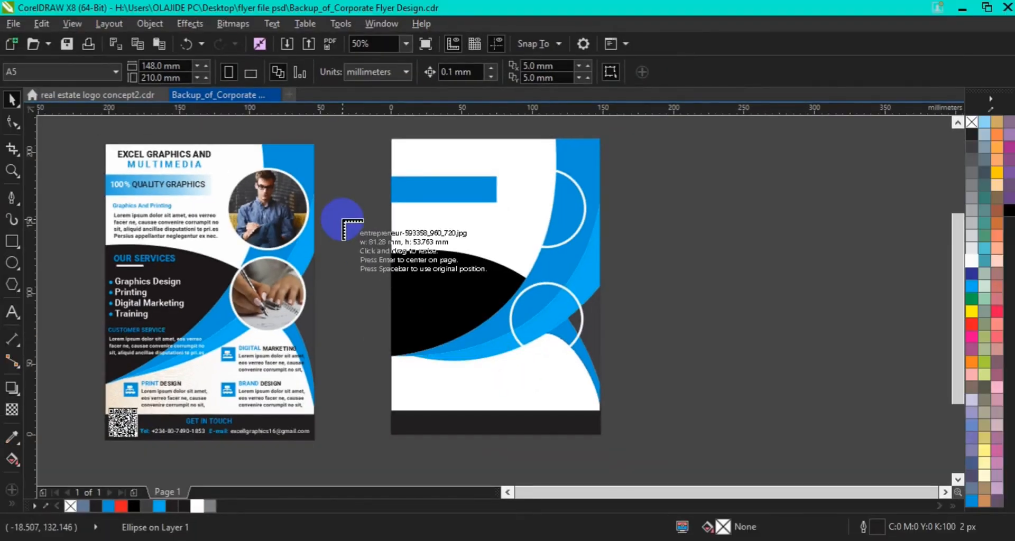
# Place the seated man's photo about 80 mm wide and the writing-hand photo about 69 mm wide side by side
pyautogui.moveTo(449, 180); pyautogui.dragTo(450, 181)
pyautogui.moveTo(343, 220); pyautogui.dragTo(455, 337)
pyautogui.moveTo(487, 216); pyautogui.dragTo(584, 288)
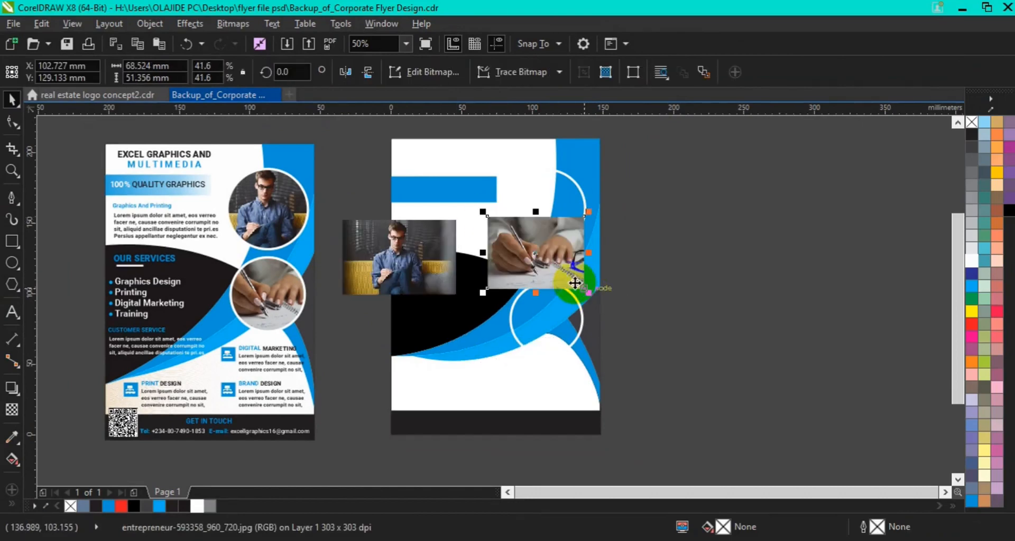
# Set the writing-hand photo beside the page and PowerClip the seated man's photo into the upper white circle
pyautogui.moveTo(642, 330); pyautogui.dragTo(628, 323)
pyautogui.moveTo(403, 262); pyautogui.dragTo(460, 201)
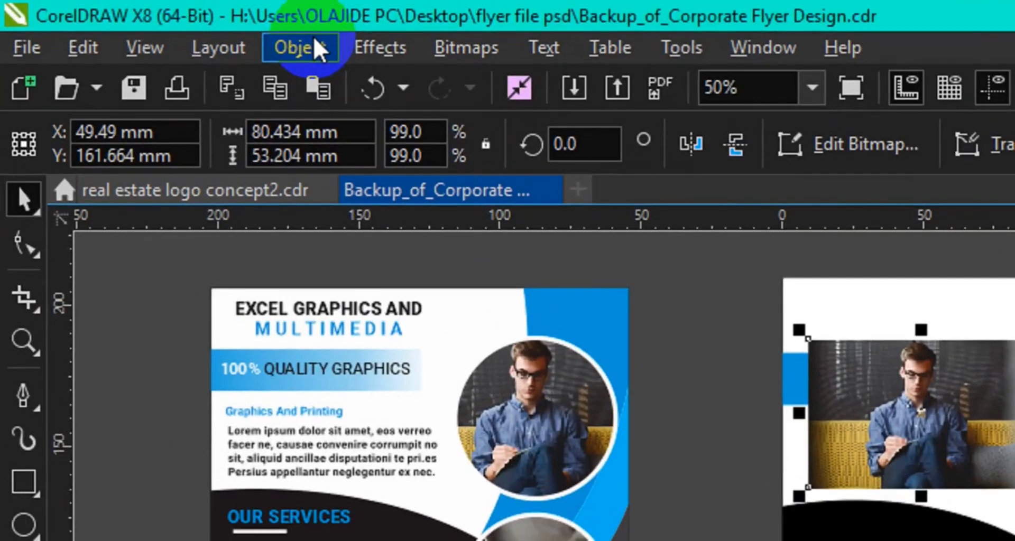
pyautogui.click(312, 48)
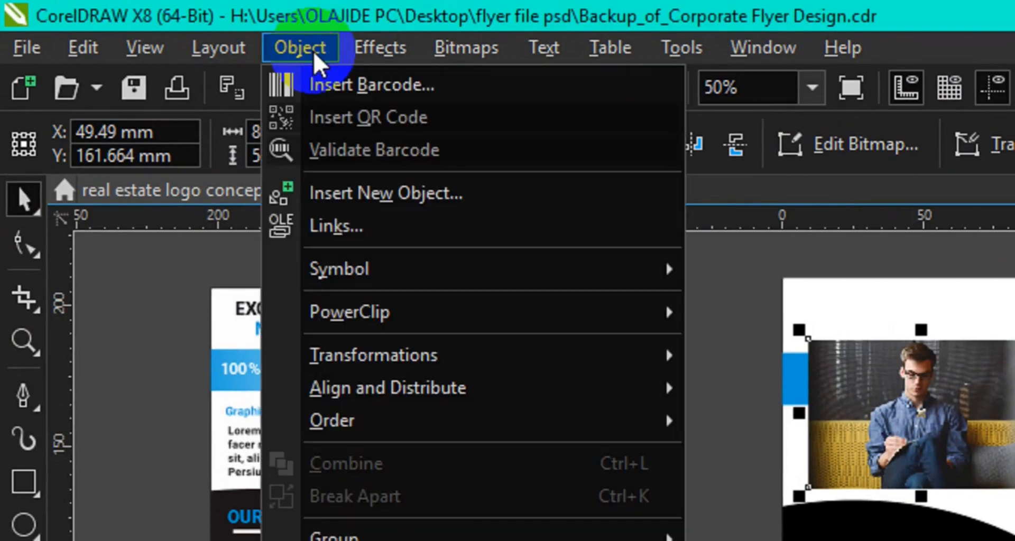
pyautogui.moveTo(419, 321)
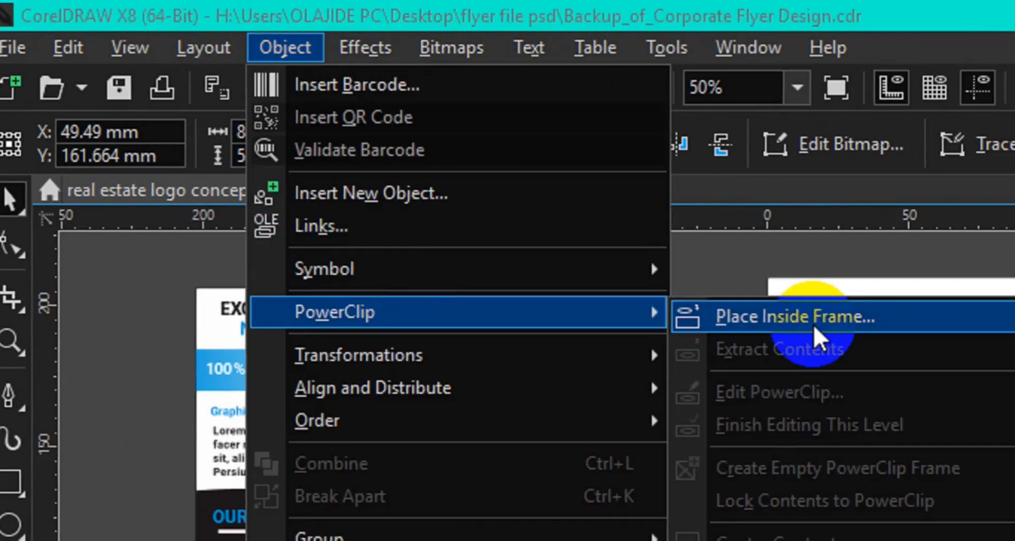
pyautogui.click(762, 328)
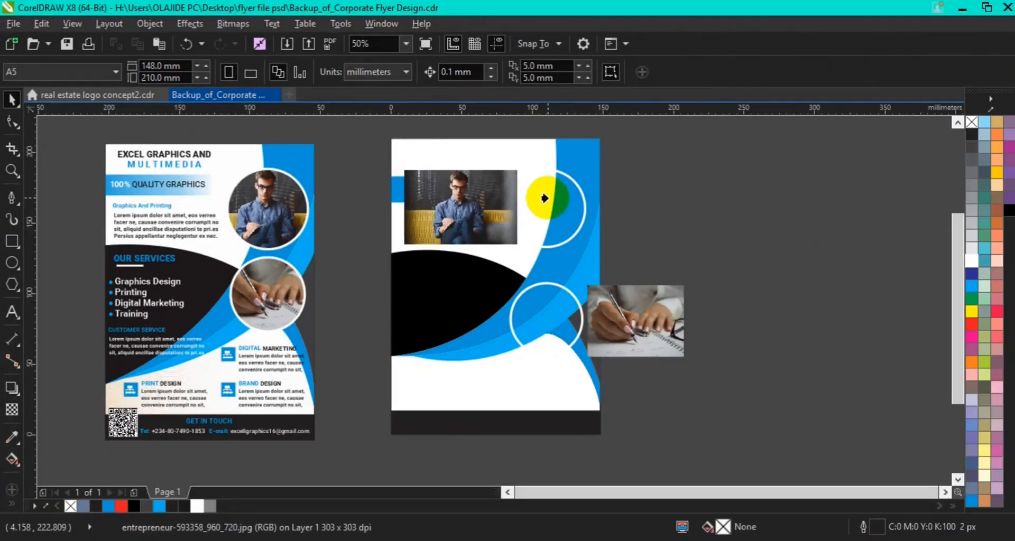
pyautogui.click(545, 198)
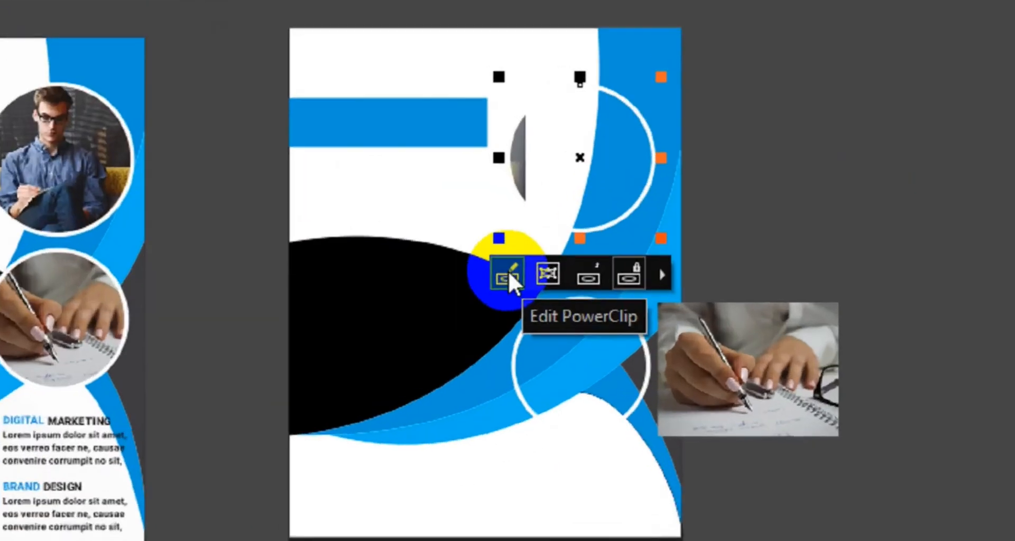
# Edit the upper circle's PowerClip contents so the seated man is centred and his photo fills the circle, then finish editing
pyautogui.click(505, 280)
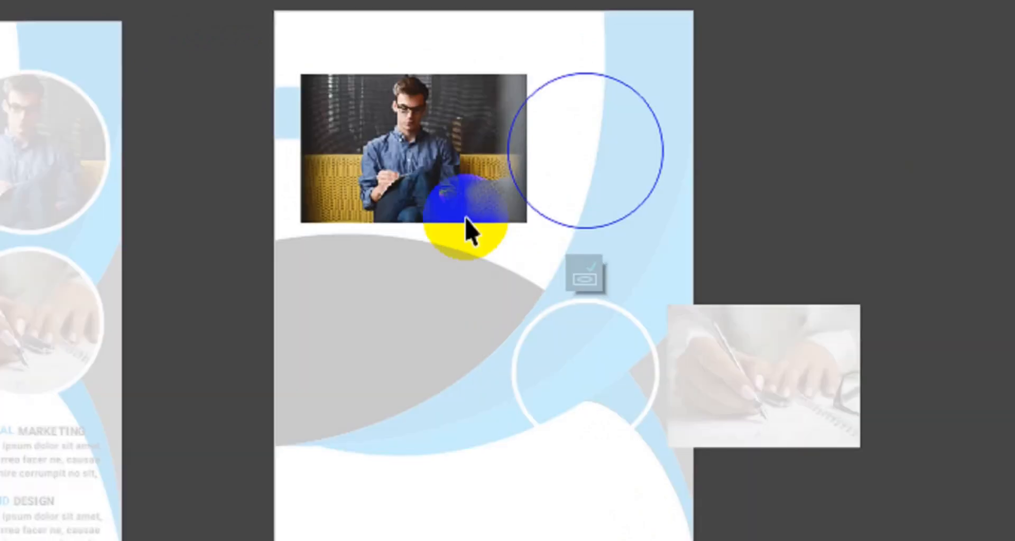
pyautogui.click(446, 199)
pyautogui.moveTo(446, 199); pyautogui.dragTo(601, 201)
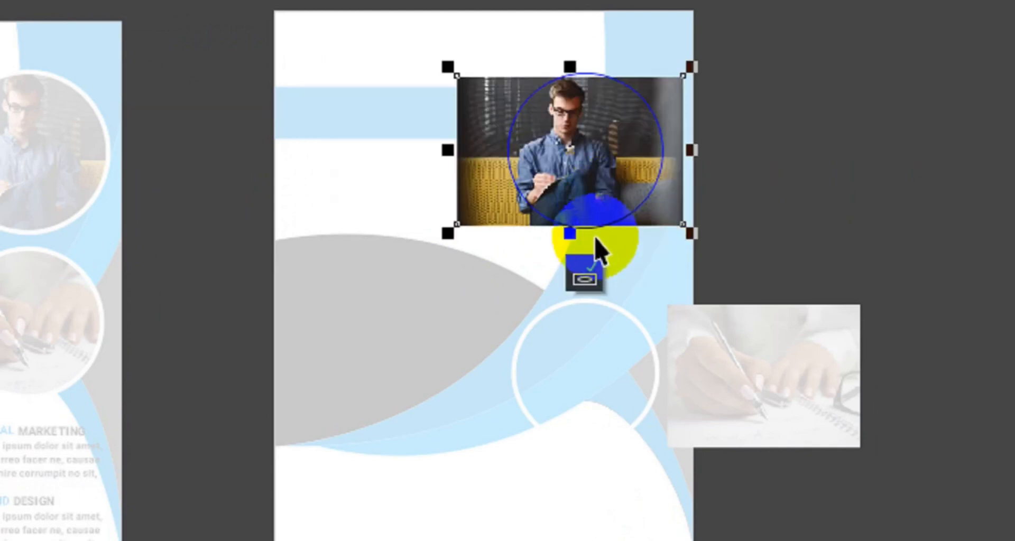
pyautogui.moveTo(573, 235); pyautogui.dragTo(573, 234)
pyautogui.moveTo(574, 196); pyautogui.dragTo(583, 186)
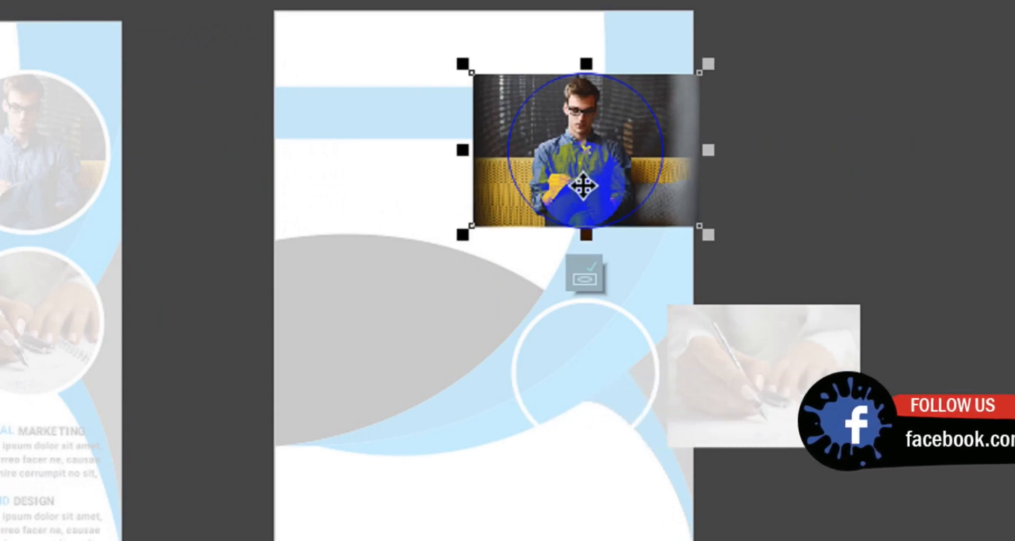
pyautogui.click(578, 275)
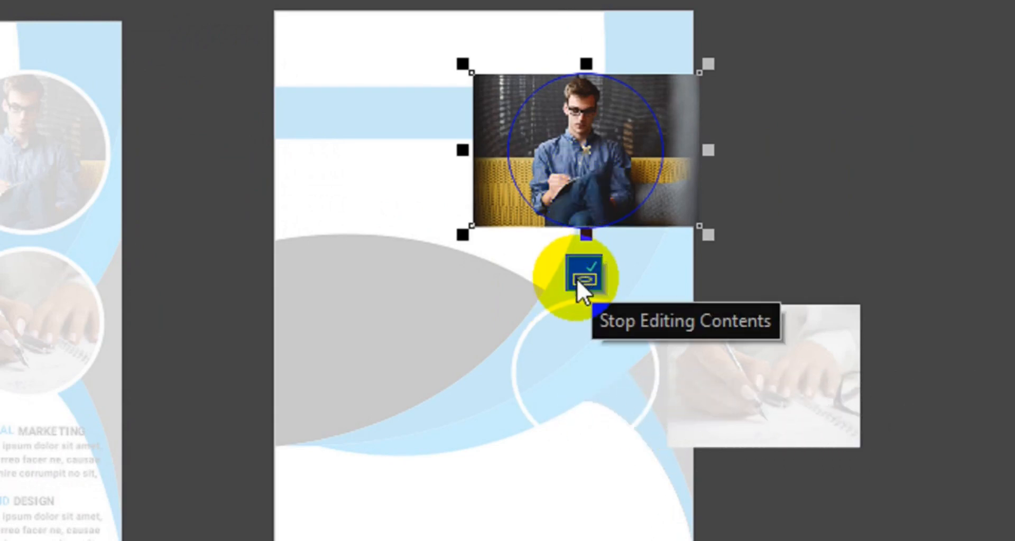
pyautogui.click(578, 280)
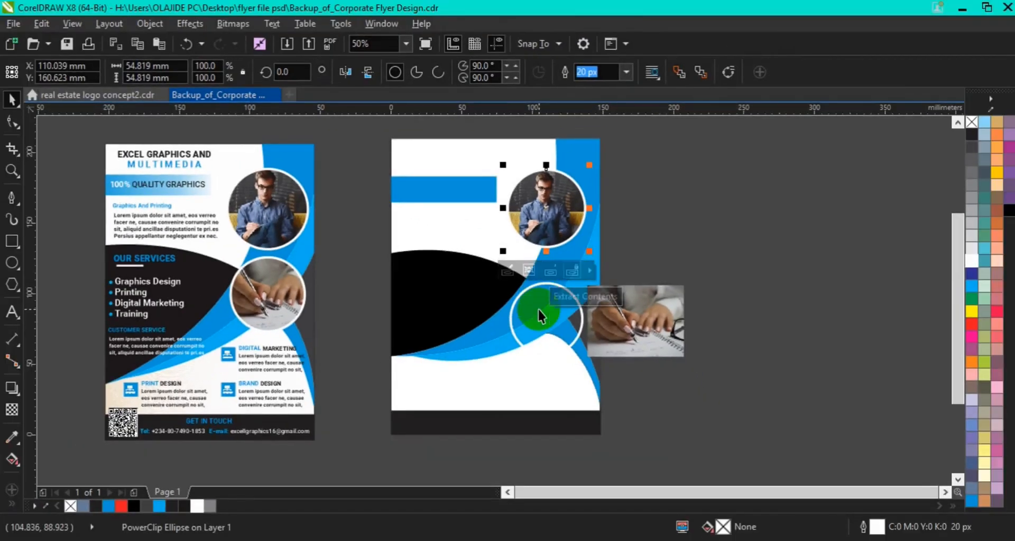
# Move the writing-hand photo onto the black shape and PowerClip it into the lower white circle
pyautogui.click(616, 321)
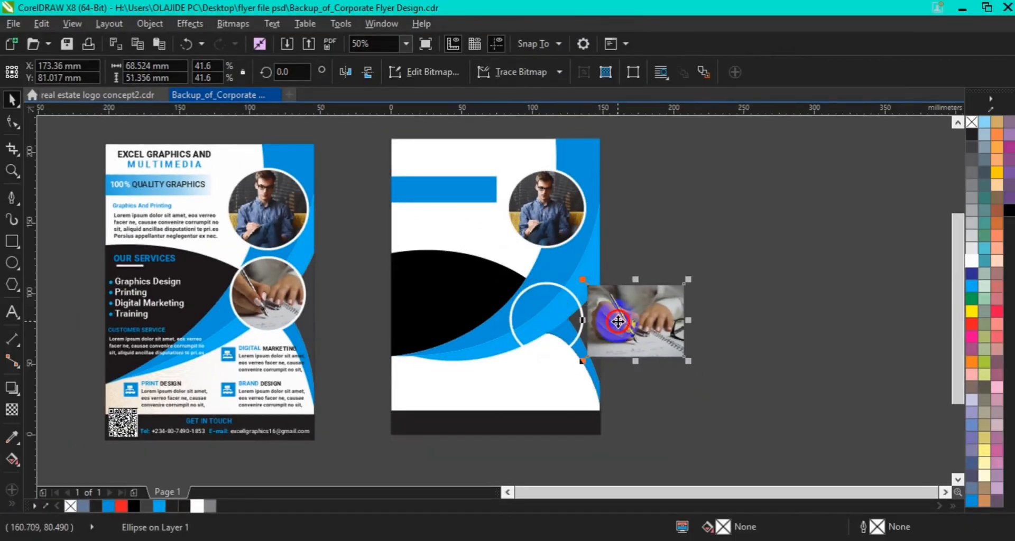
pyautogui.moveTo(617, 321); pyautogui.dragTo(431, 310)
pyautogui.click(142, 28)
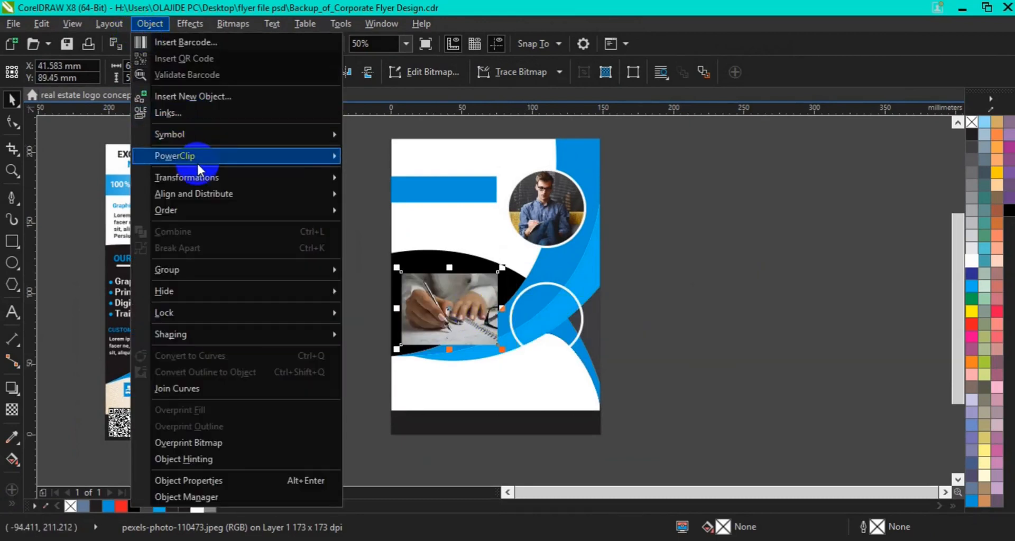
pyautogui.moveTo(197, 157)
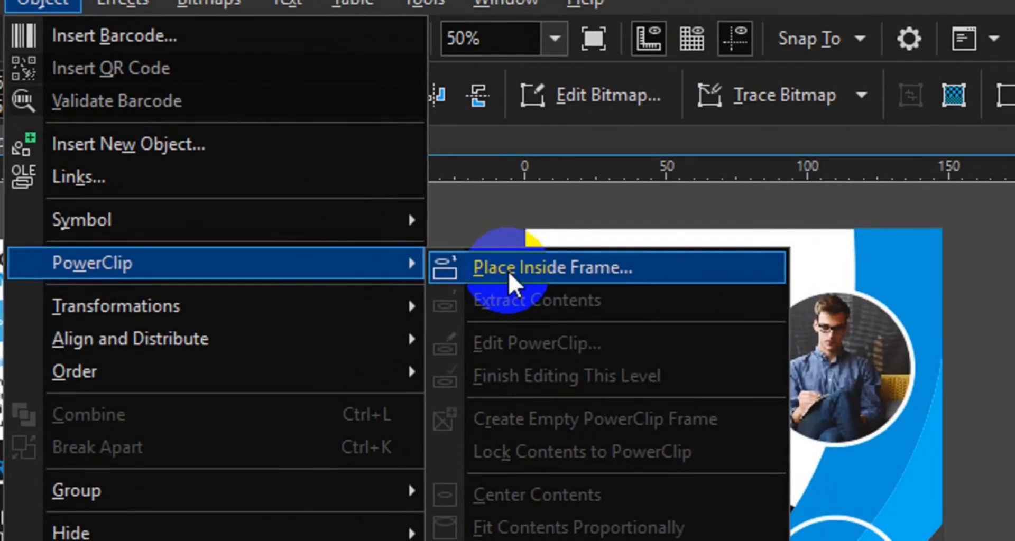
pyautogui.click(508, 268)
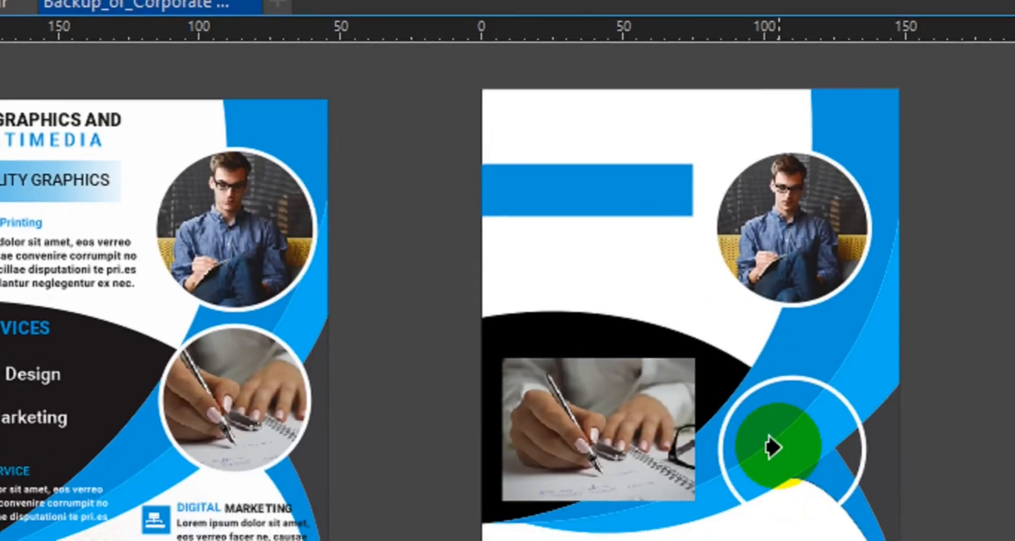
pyautogui.click(770, 431)
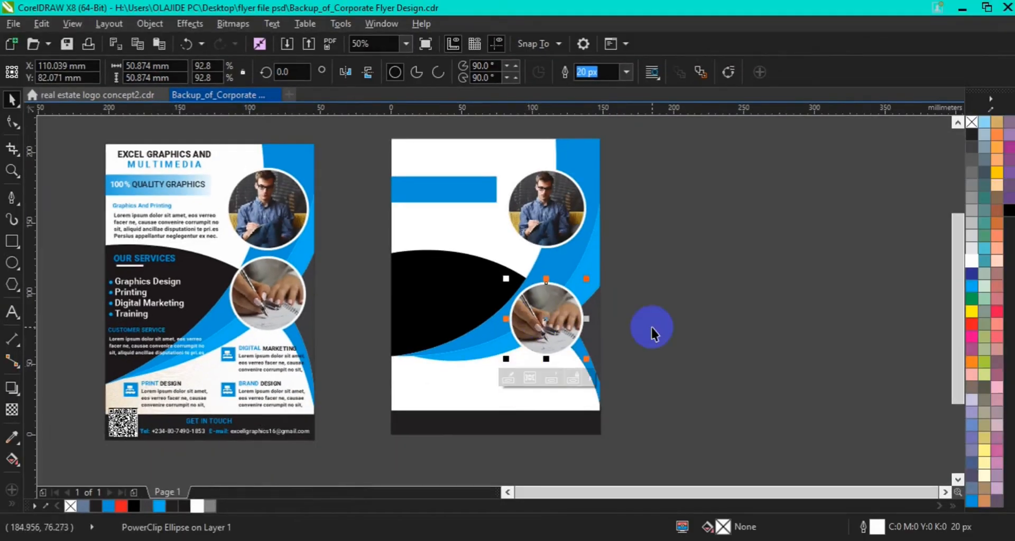
pyautogui.click(771, 342)
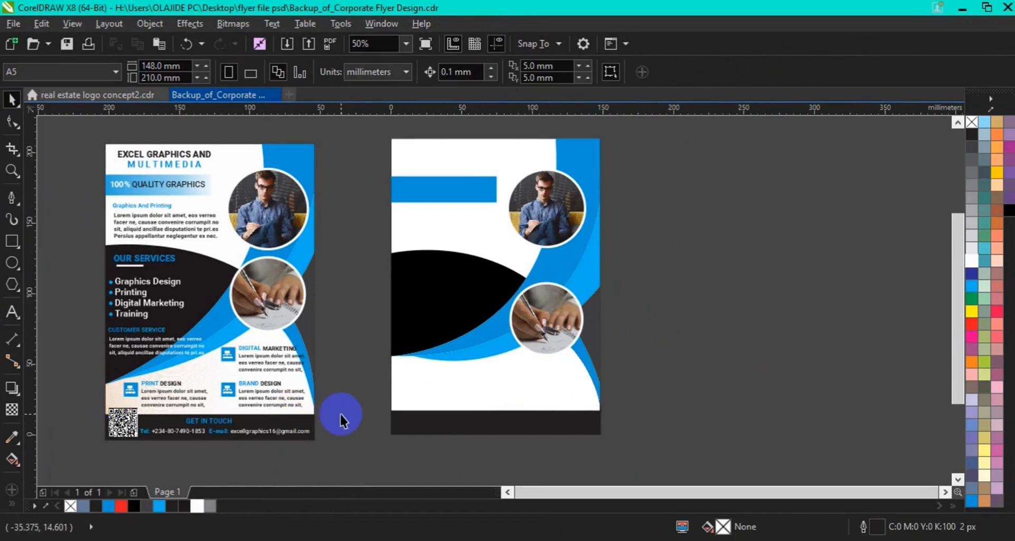
# Apply a fountain transparency to the blue bar below the header area so it fades out horizontally toward its right end
pyautogui.click(460, 193)
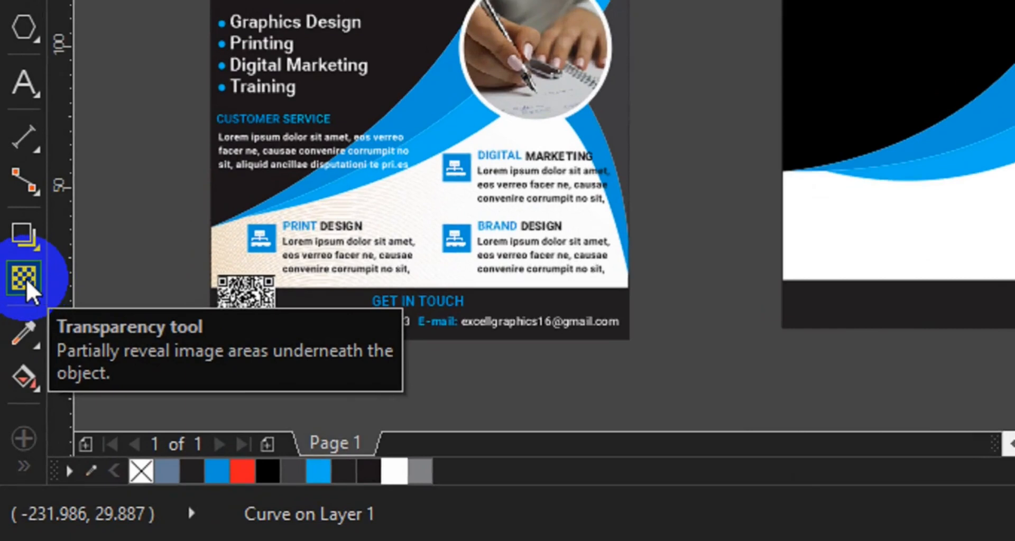
pyautogui.click(25, 277)
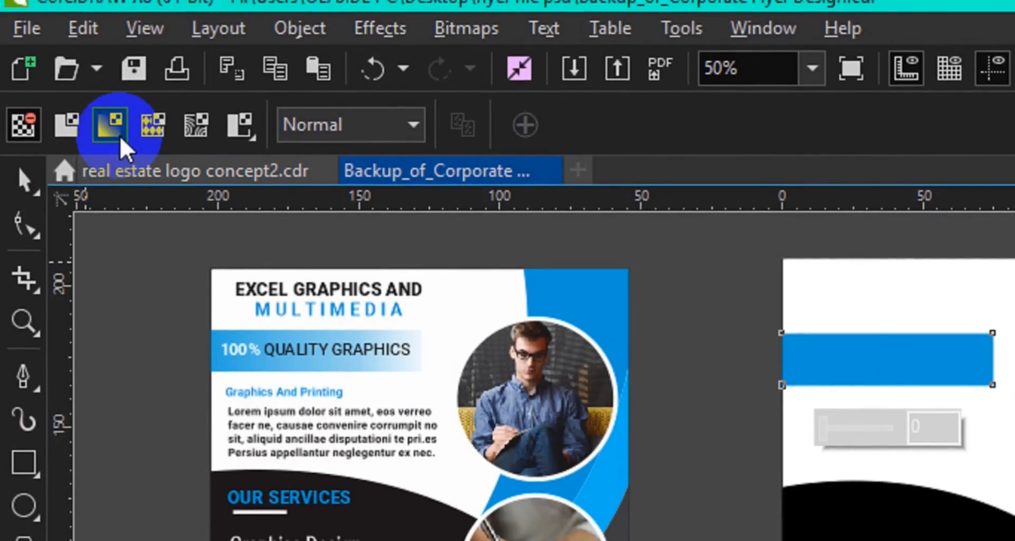
pyautogui.click(111, 124)
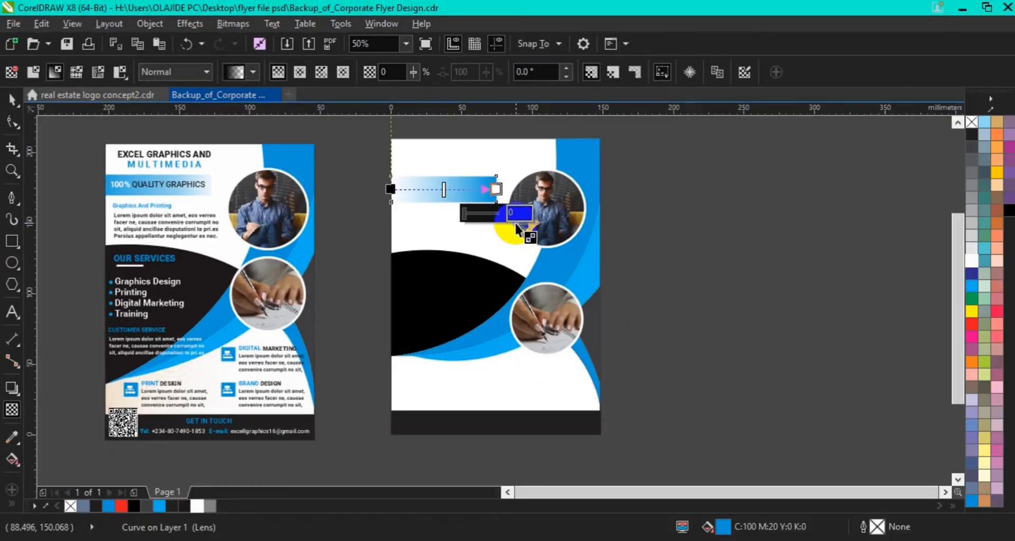
pyautogui.moveTo(507, 174)
pyautogui.mouseDown()
pyautogui.moveTo(347, 250)
pyautogui.moveTo(300, 217)
pyautogui.moveTo(268, 168)
pyautogui.mouseUp()
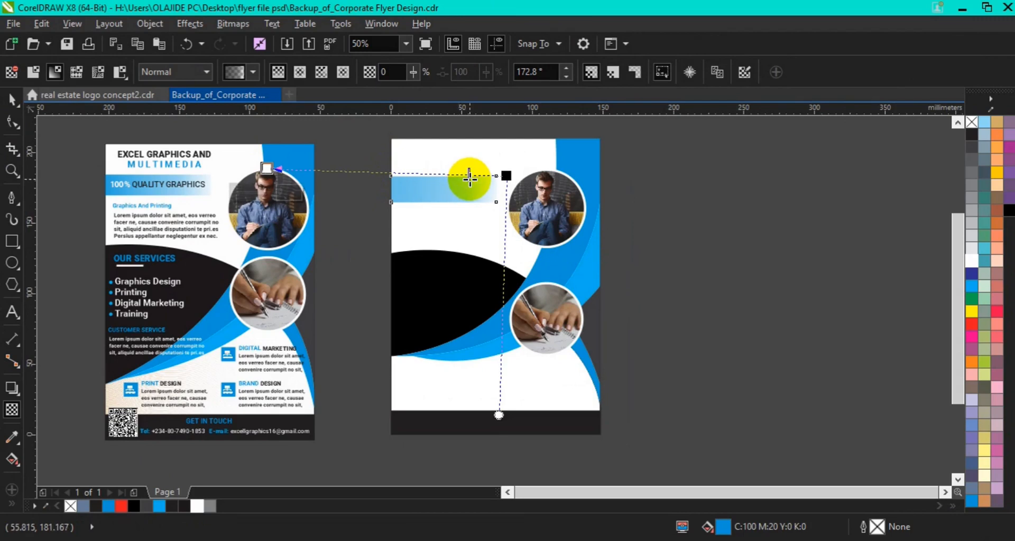
pyautogui.moveTo(506, 176); pyautogui.dragTo(506, 188)
pyautogui.moveTo(268, 169); pyautogui.dragTo(271, 183)
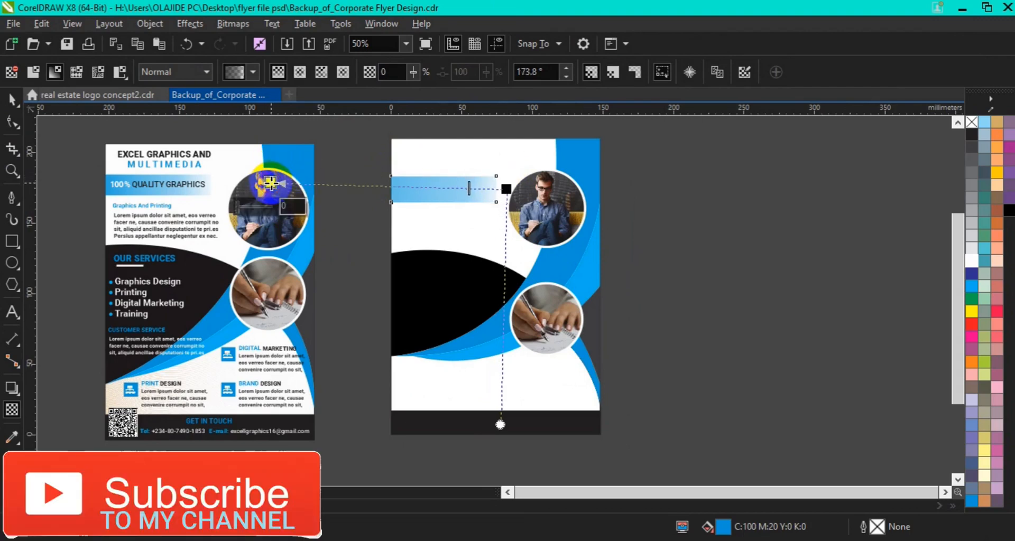
pyautogui.click(11, 99)
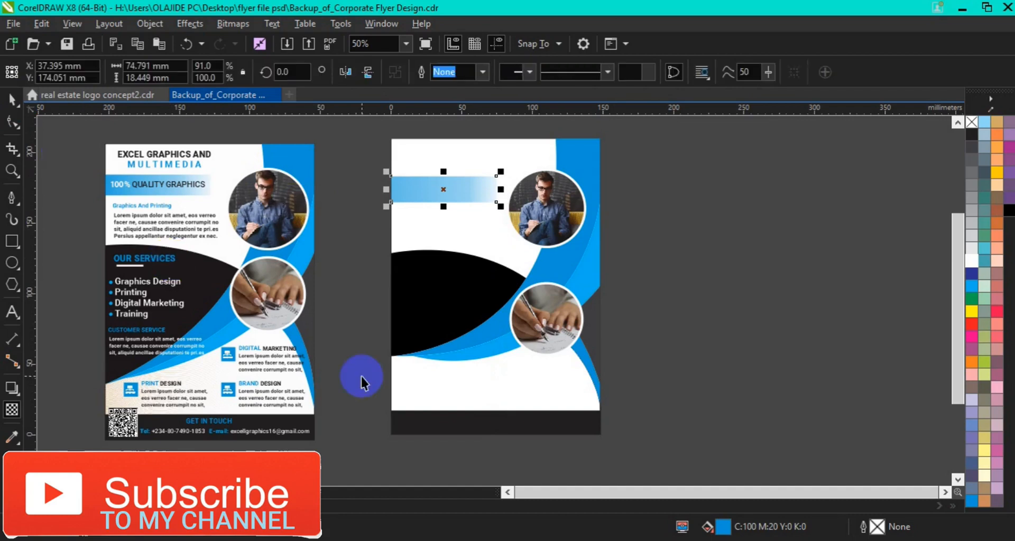
# Ungroup the reference flyer and copy its QR code to the left end of the new flyer's footer
pyautogui.click(127, 430)
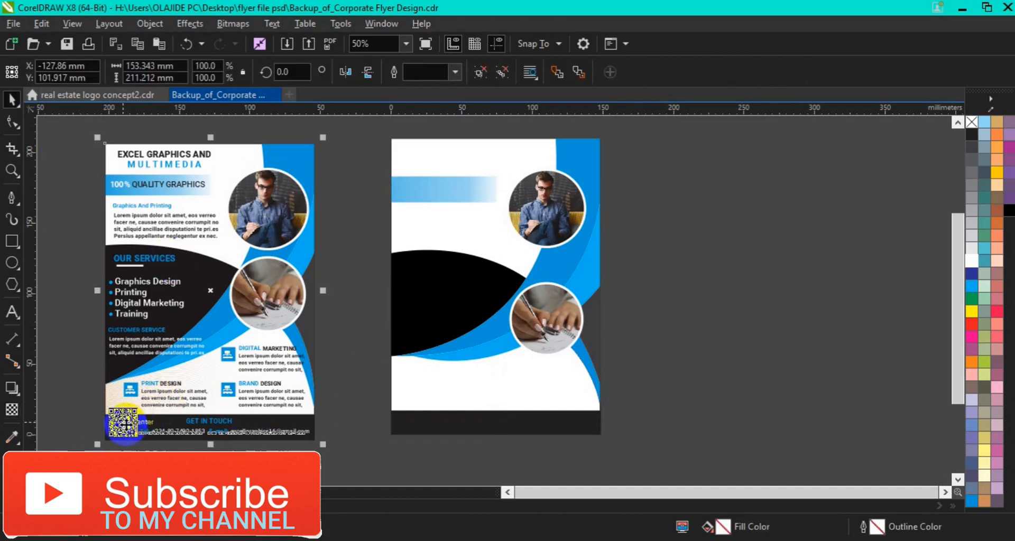
pyautogui.click(478, 73)
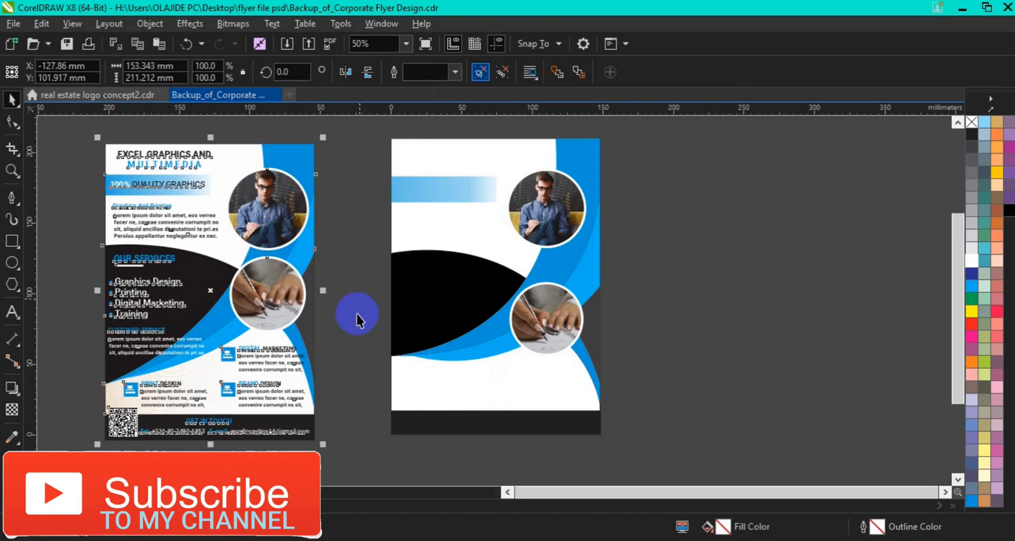
pyautogui.click(131, 448)
pyautogui.click(121, 433)
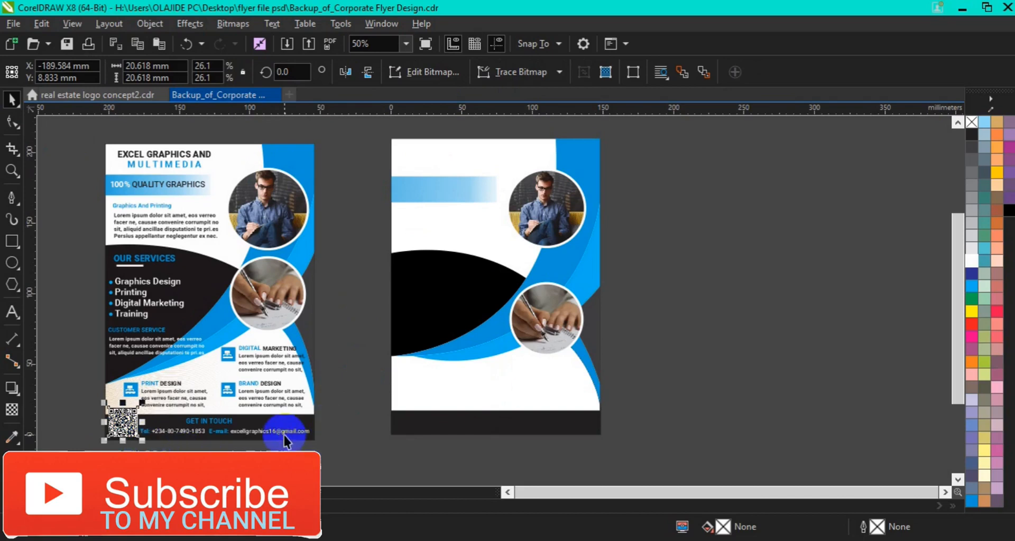
pyautogui.click(120, 427)
pyautogui.moveTo(121, 427); pyautogui.dragTo(413, 432)
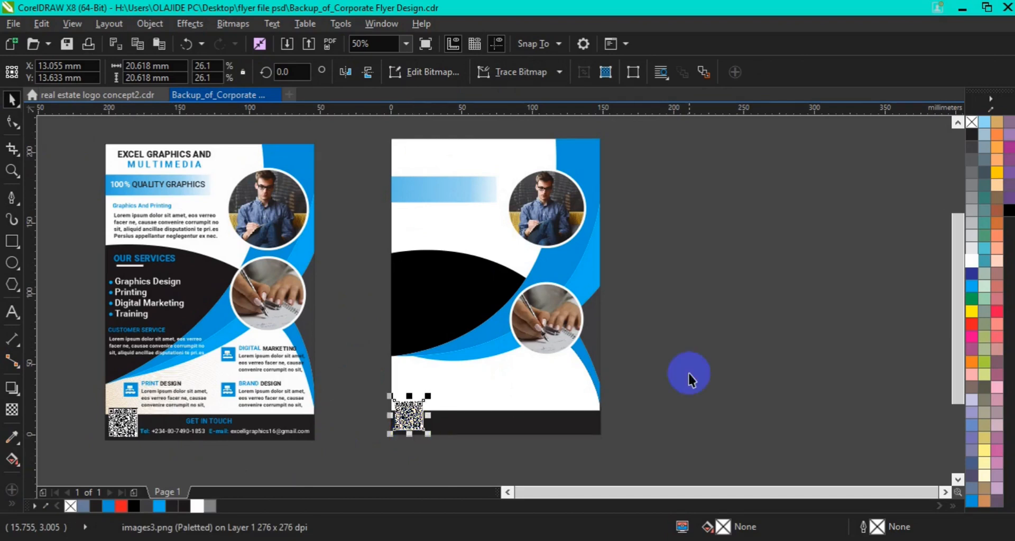
pyautogui.click(712, 372)
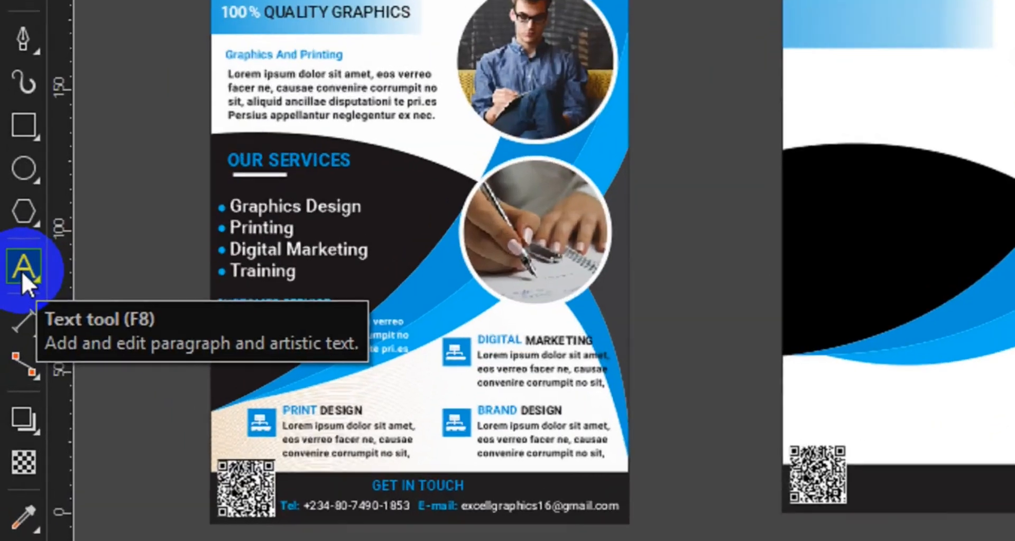
# Add a two-line artistic text heading at the top of the new flyer: "EXCEL GRAPHICS AND" above a letter-spaced "M U L T I M E D I A"
pyautogui.click(12, 316)
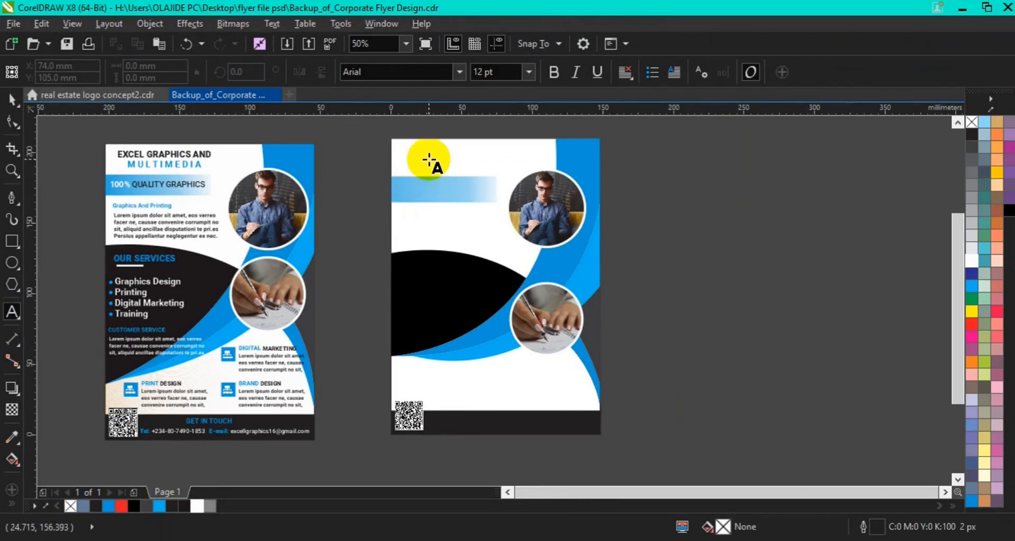
pyautogui.click(407, 160)
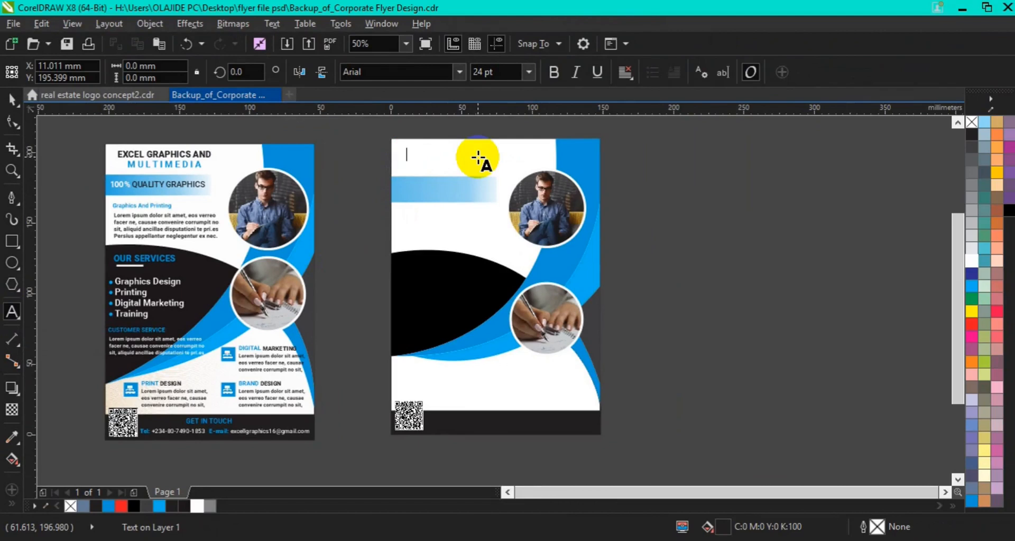
pyautogui.write('E')
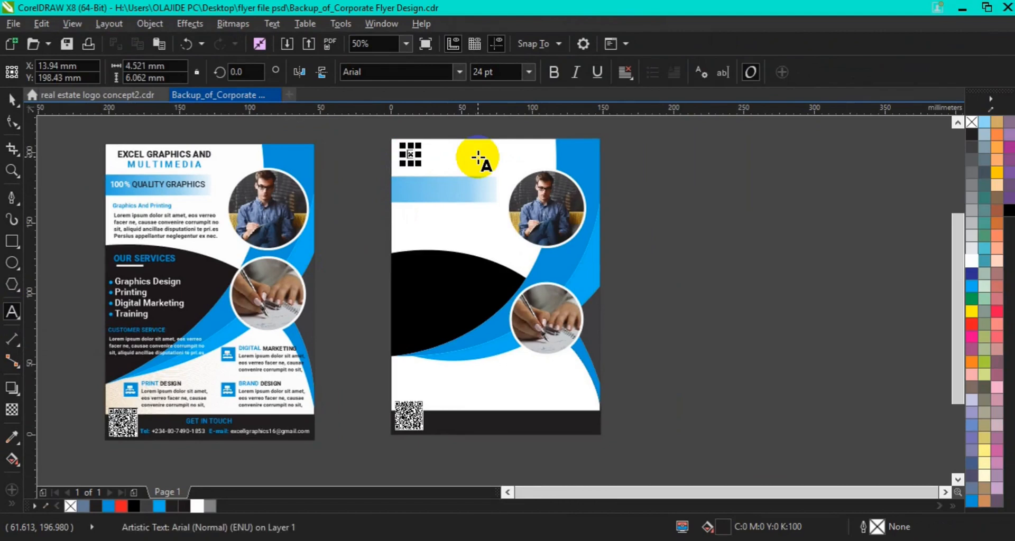
pyautogui.write('XCEL')
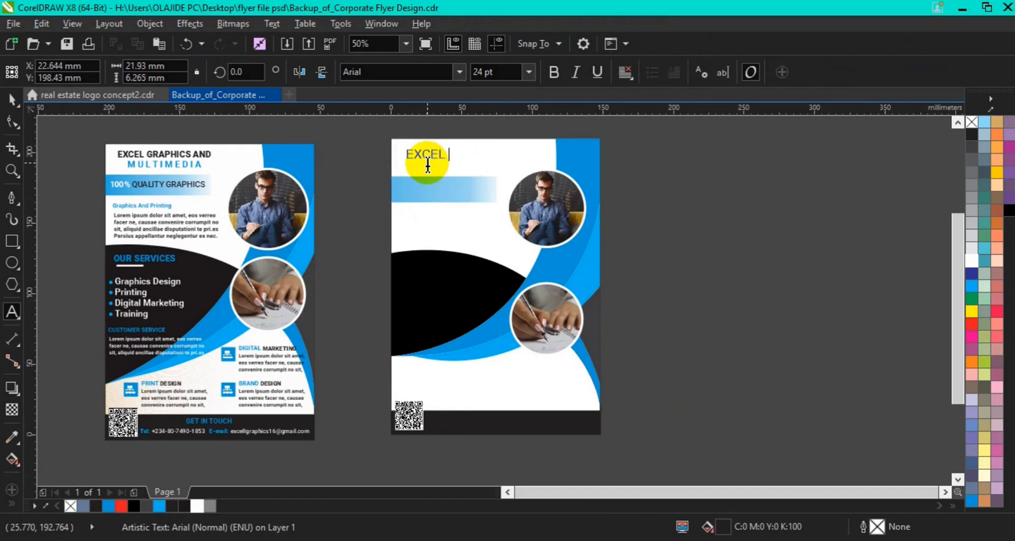
pyautogui.write(' GRAPH')
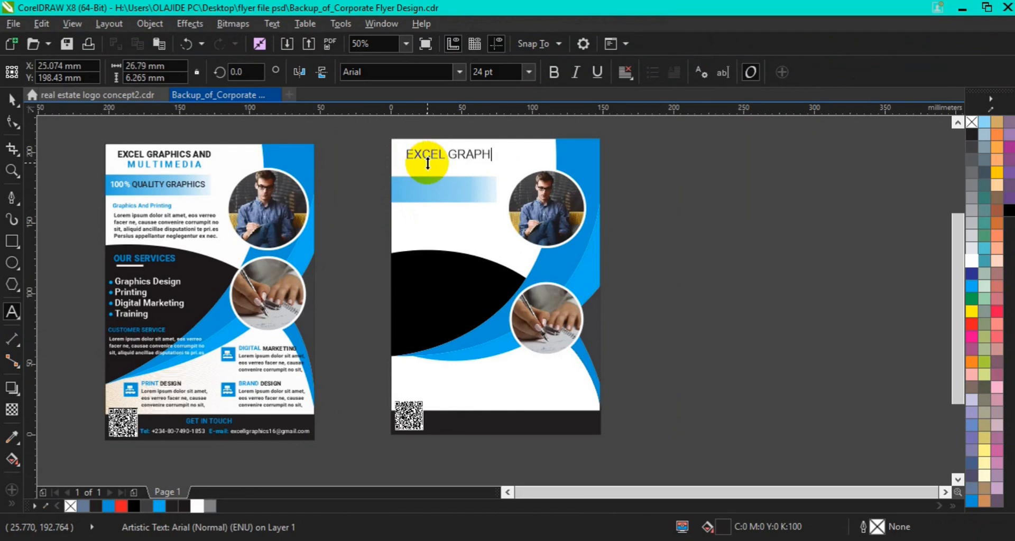
pyautogui.write('ICS AND')
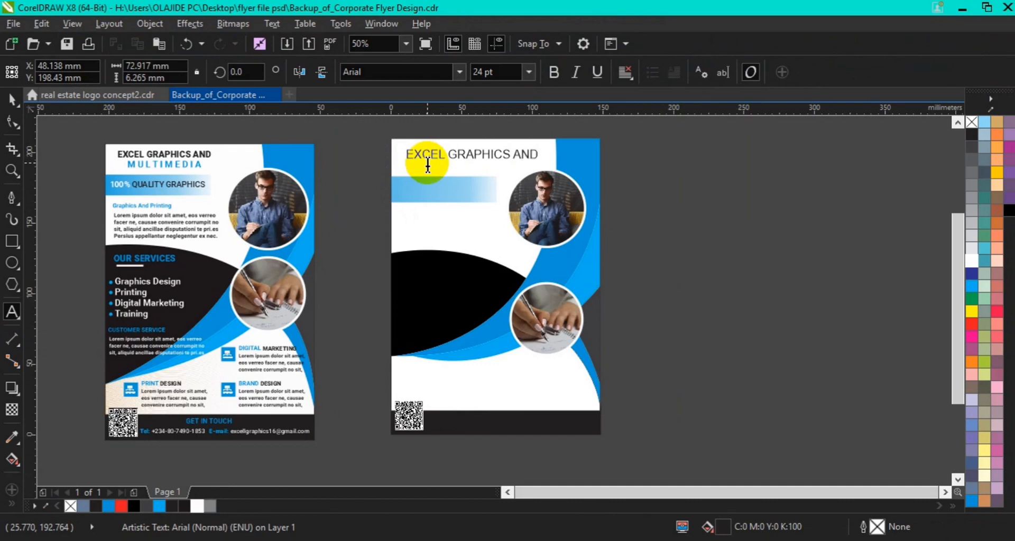
pyautogui.press('Return')
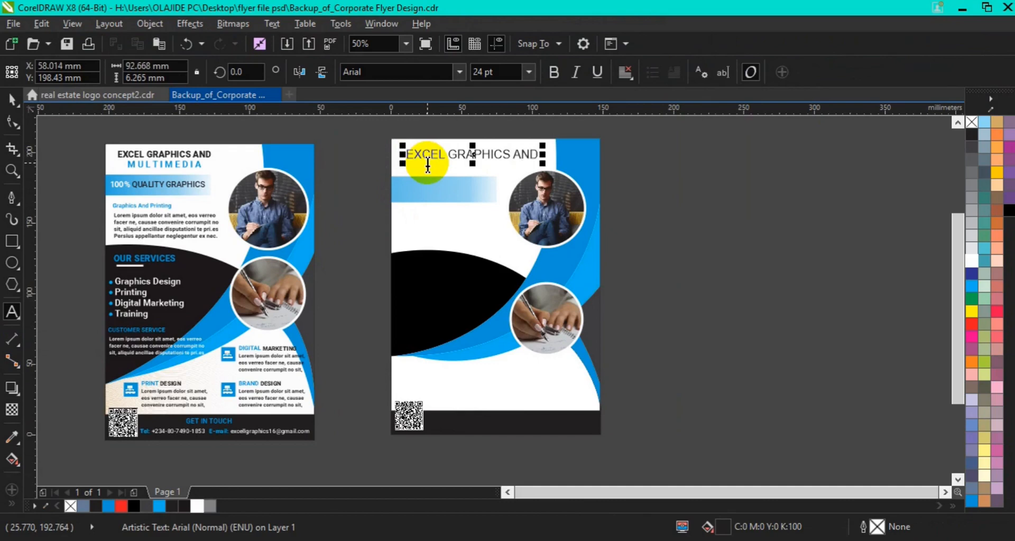
pyautogui.write('MUL')
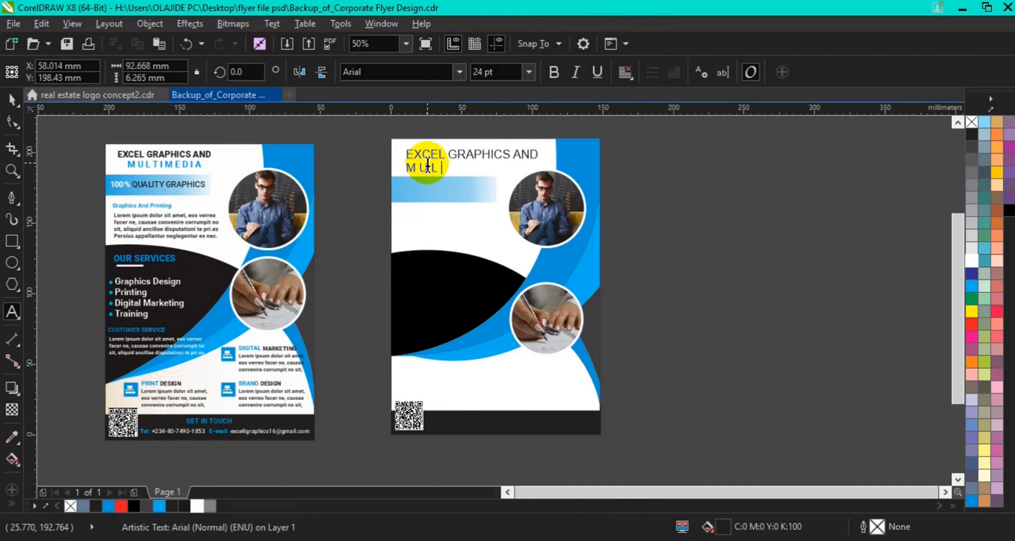
pyautogui.write('T')
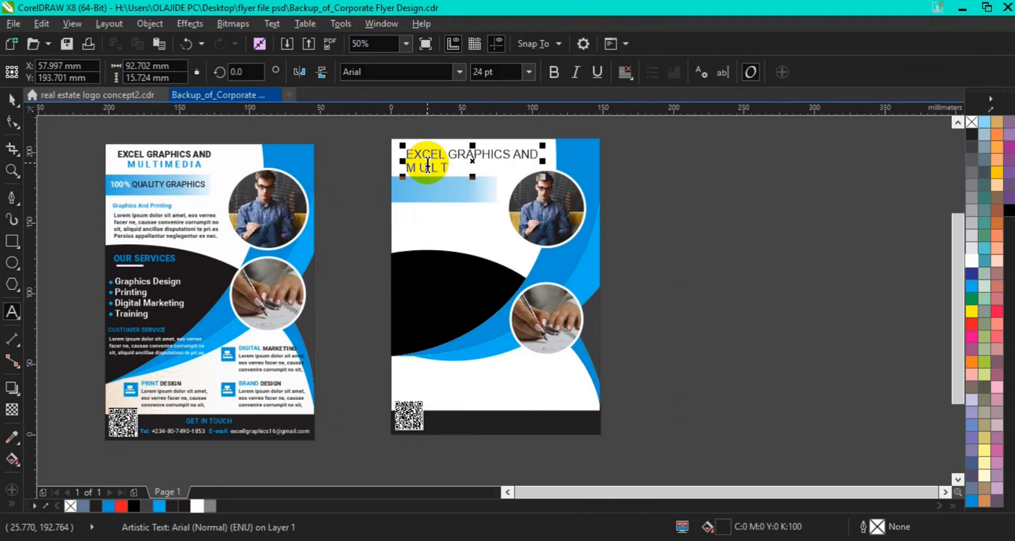
pyautogui.write('IMED')
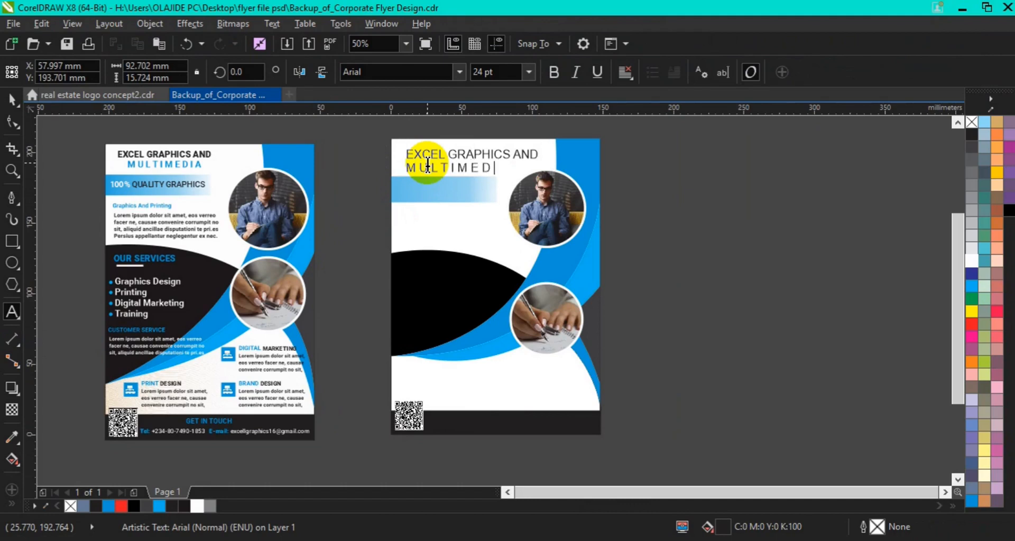
pyautogui.write('IA')
# Centre-align both lines of the heading text
pyautogui.hotkey('ctrl', 'a')
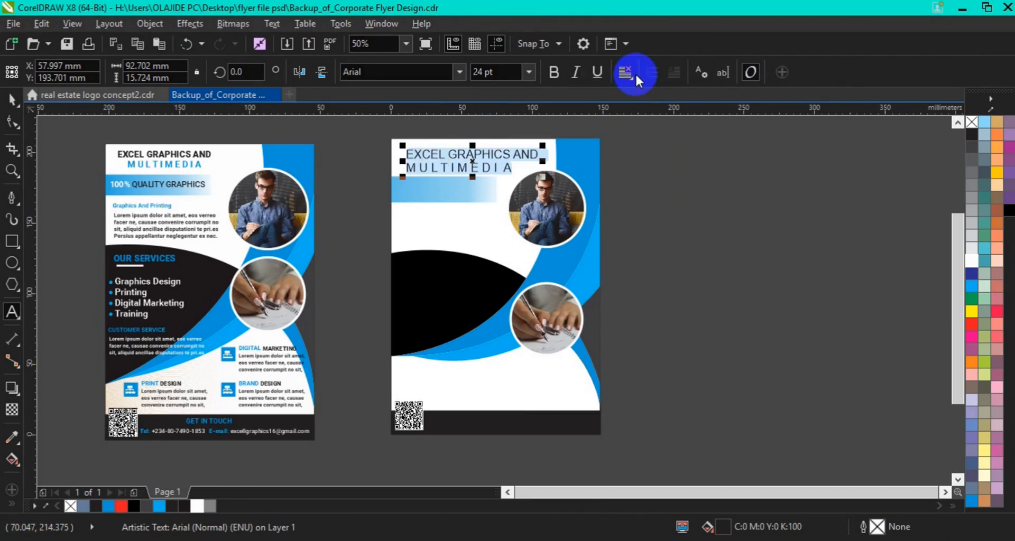
pyautogui.click(628, 72)
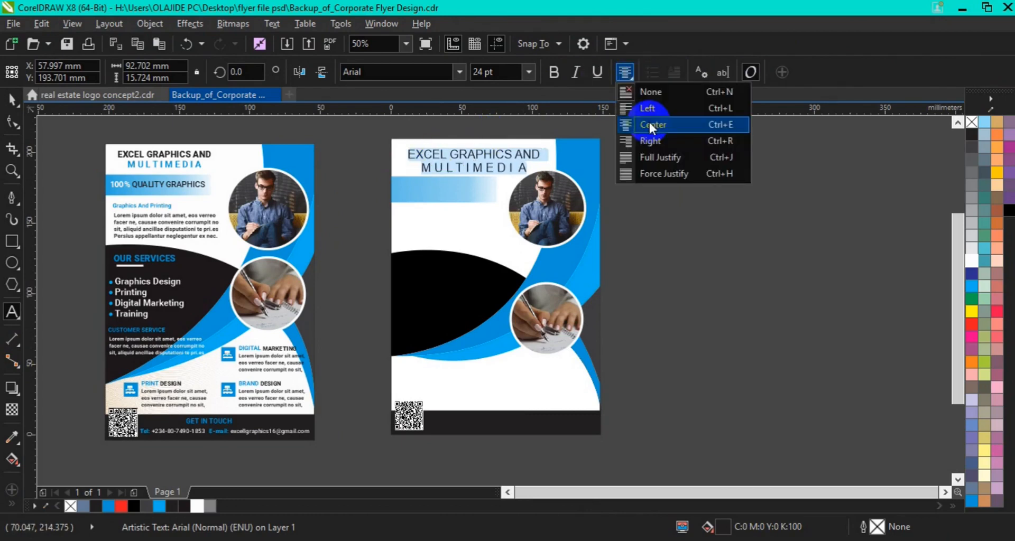
pyautogui.click(654, 131)
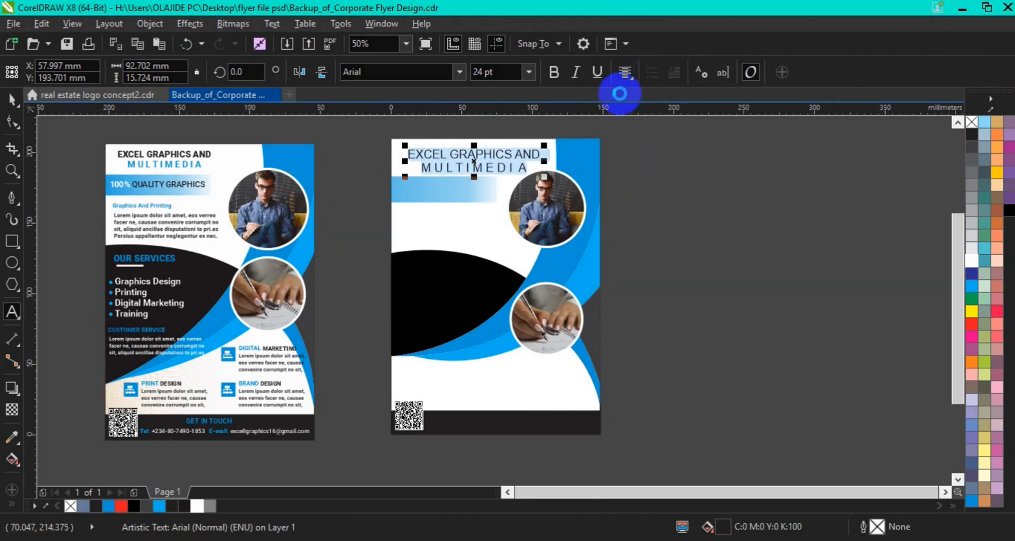
# Set the whole heading in Roboto Black at 18 pt
pyautogui.click(462, 75)
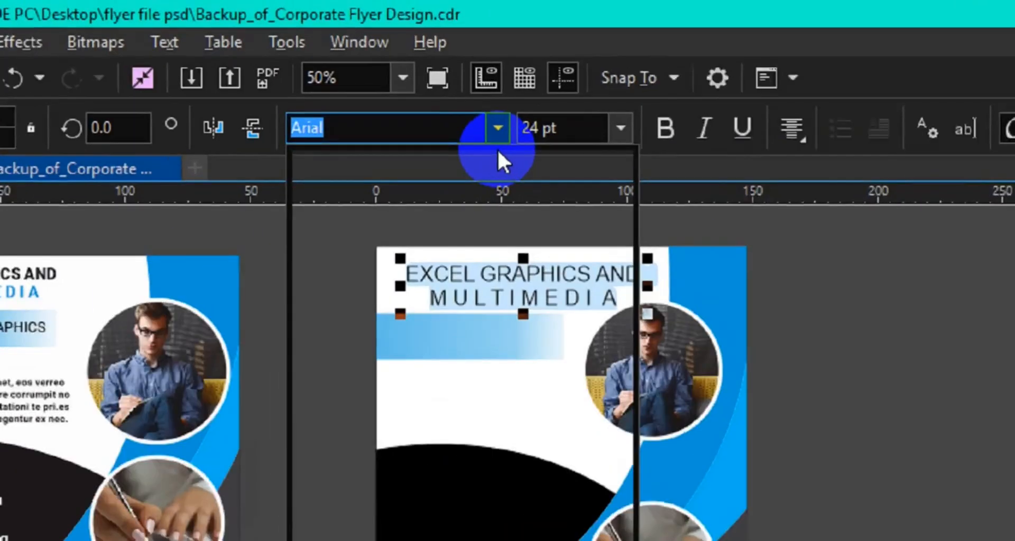
pyautogui.click(454, 140)
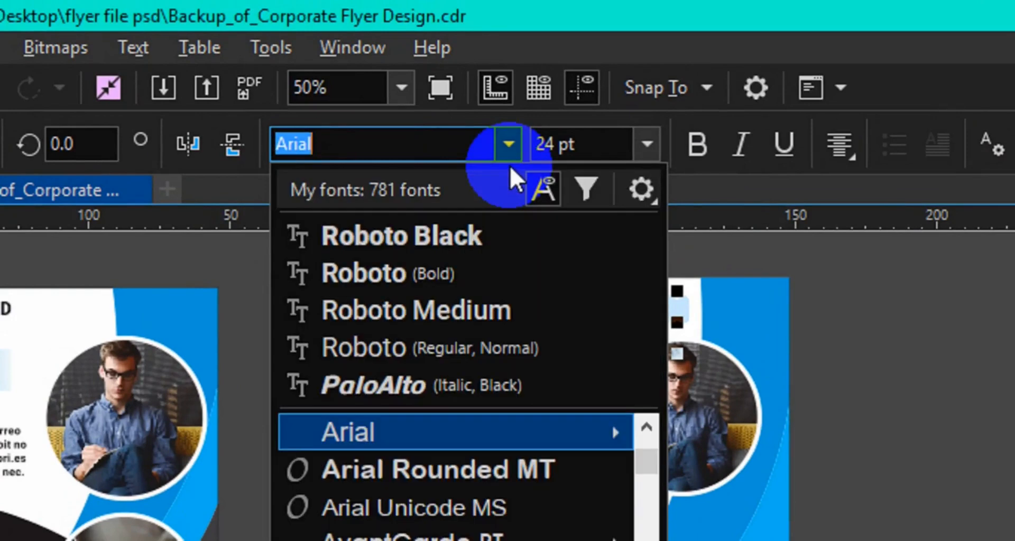
pyautogui.click(430, 249)
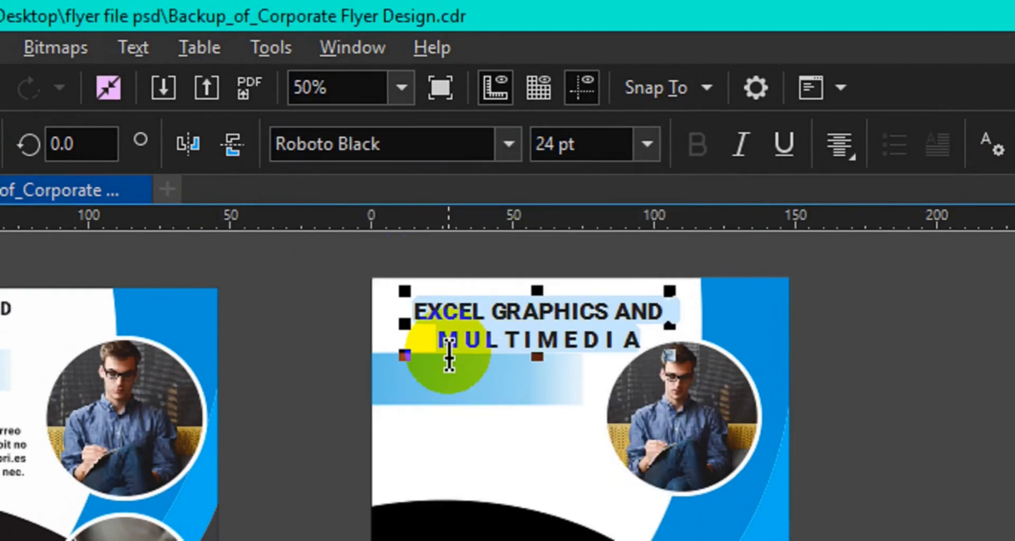
pyautogui.click(647, 144)
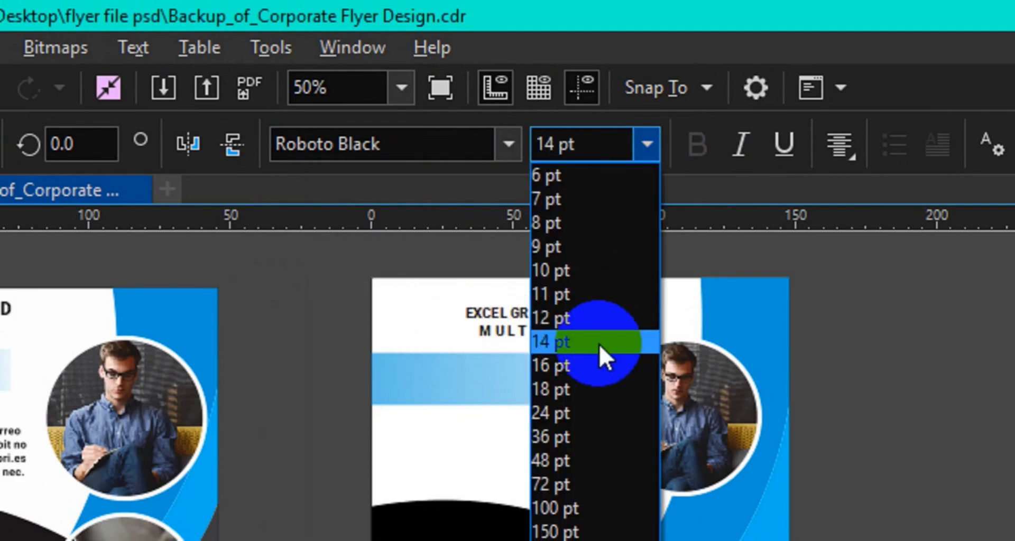
pyautogui.click(597, 365)
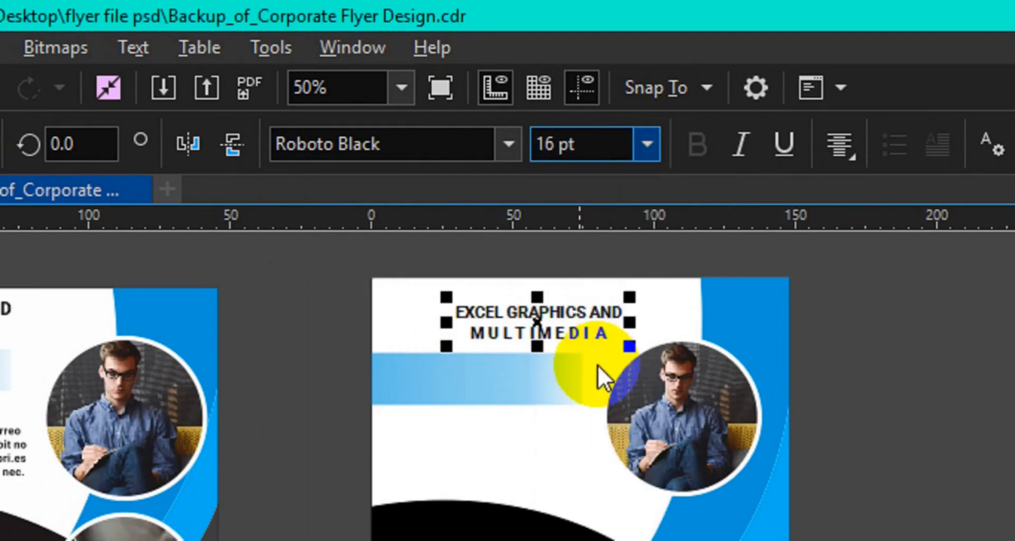
pyautogui.click(661, 139)
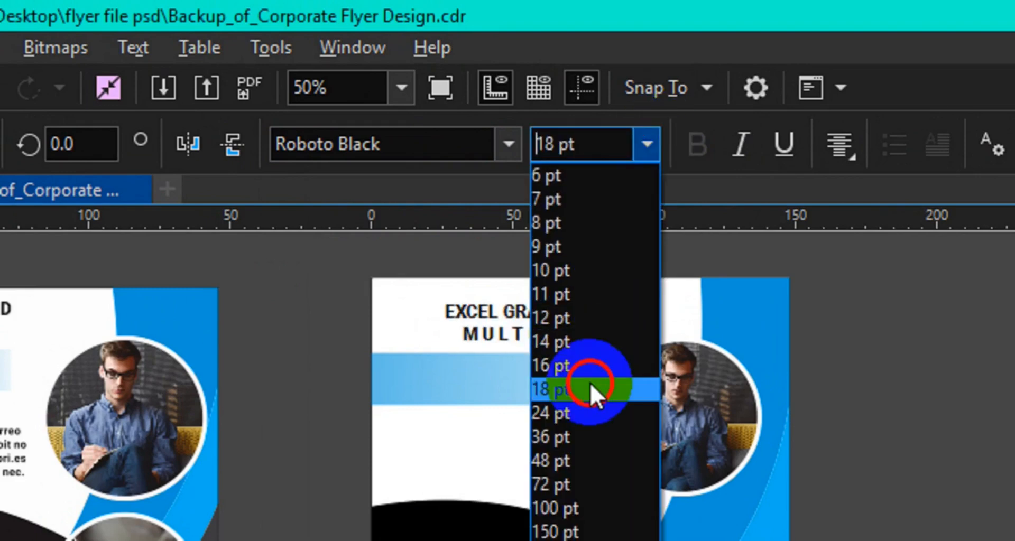
pyautogui.click(595, 389)
# Recolour only the heading's second line, MULTIMEDIA, with the same blue as in the reference flyer
pyautogui.click(467, 335)
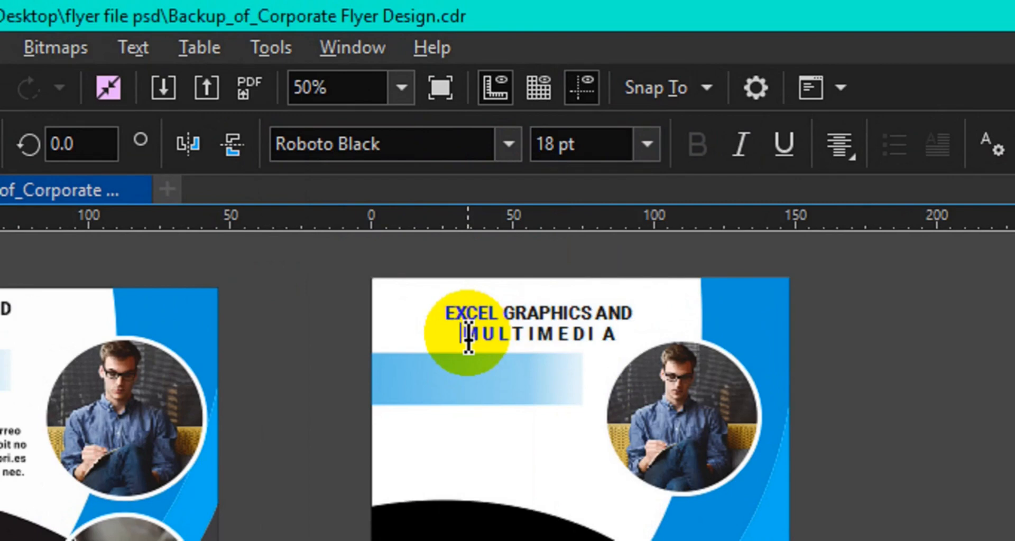
pyautogui.hotkey('shift', 'Right')
pyautogui.hotkey('shift', 'Right')
pyautogui.hotkey('shift', 'Right')
pyautogui.hotkey('shift', 'Right')
pyautogui.hotkey('shift', 'Right')
pyautogui.hotkey('shift', 'Right')
pyautogui.hotkey('shift', 'Right')
pyautogui.hotkey('shift', 'Right')
pyautogui.hotkey('shift', 'Right')
pyautogui.hotkey('shift', 'Right')
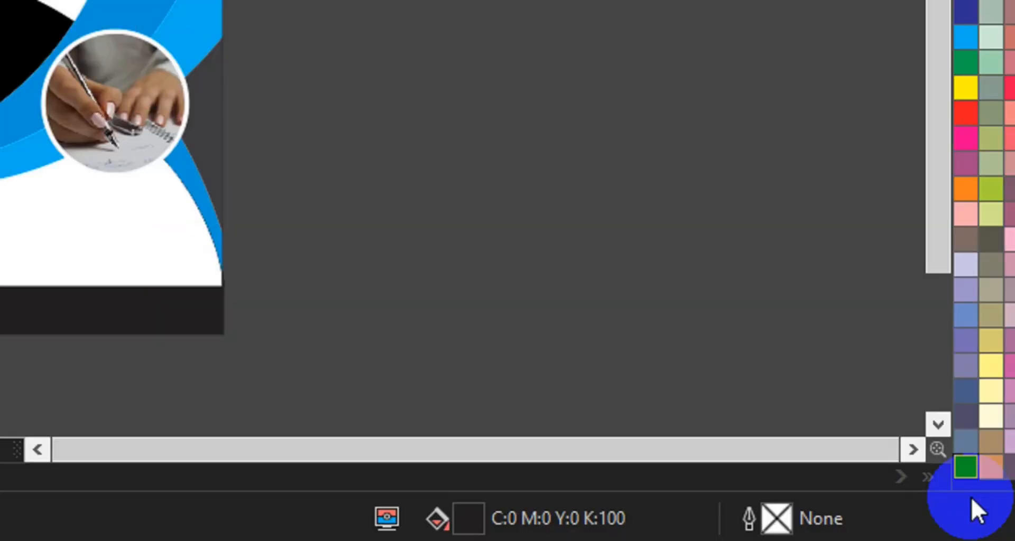
pyautogui.click(929, 467)
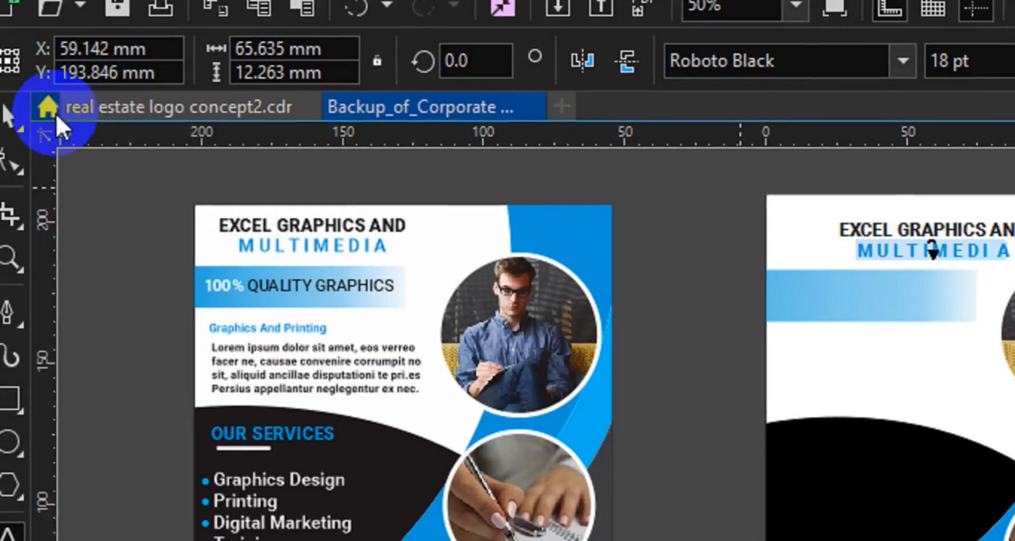
# Move the heading to about X 42 mm, Y 196 mm, so it sits above the blue bar
pyautogui.click(18, 129)
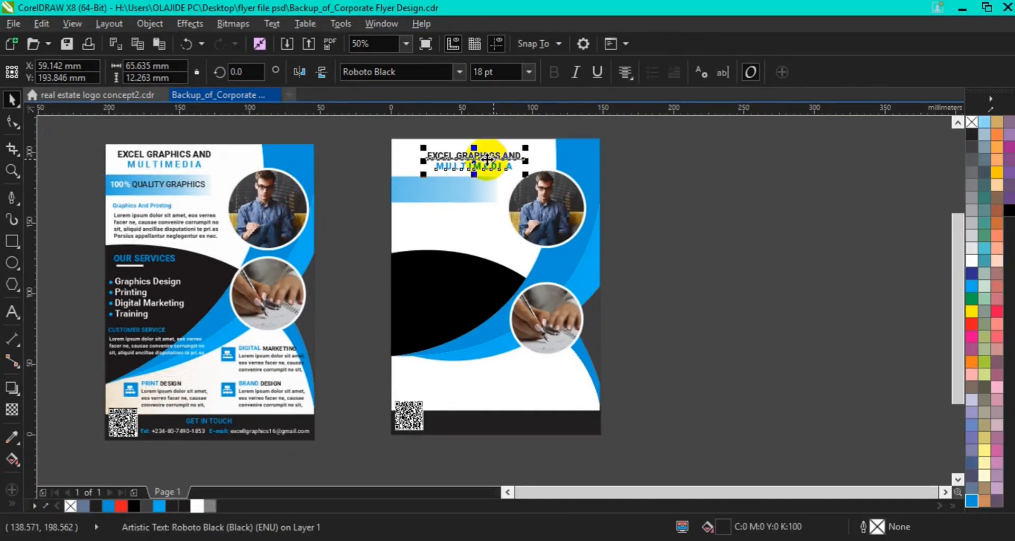
pyautogui.moveTo(486, 159); pyautogui.dragTo(455, 156)
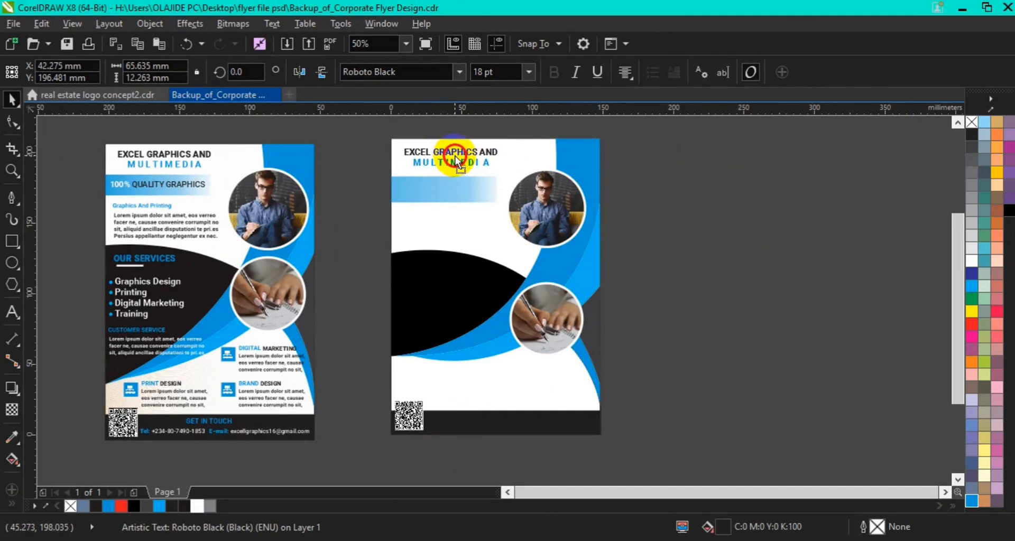
pyautogui.click(724, 249)
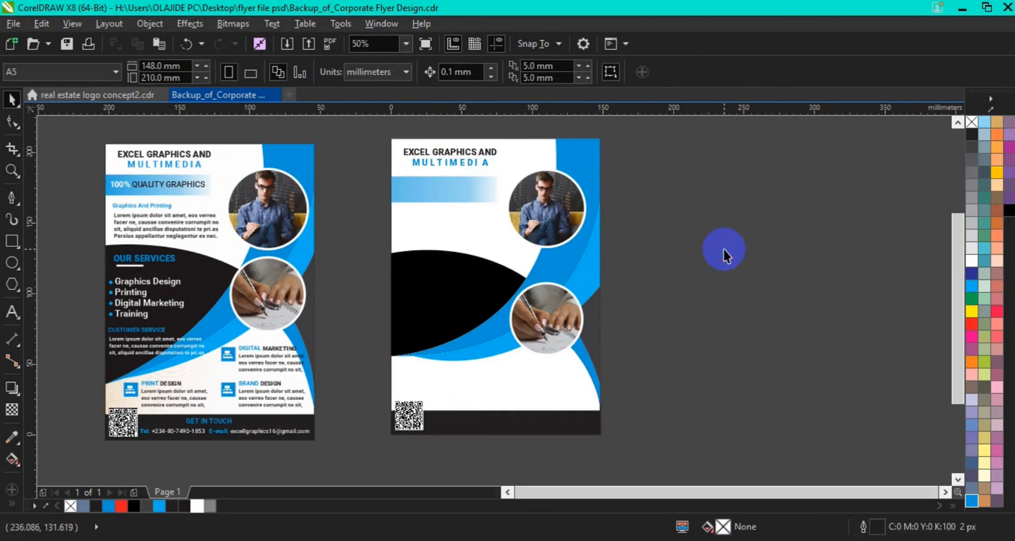
# Move the "Graphics And Printing" subheading and its lorem ipsum paragraph from the reference flyer to below the new flyer's blue bar
pyautogui.click(153, 204)
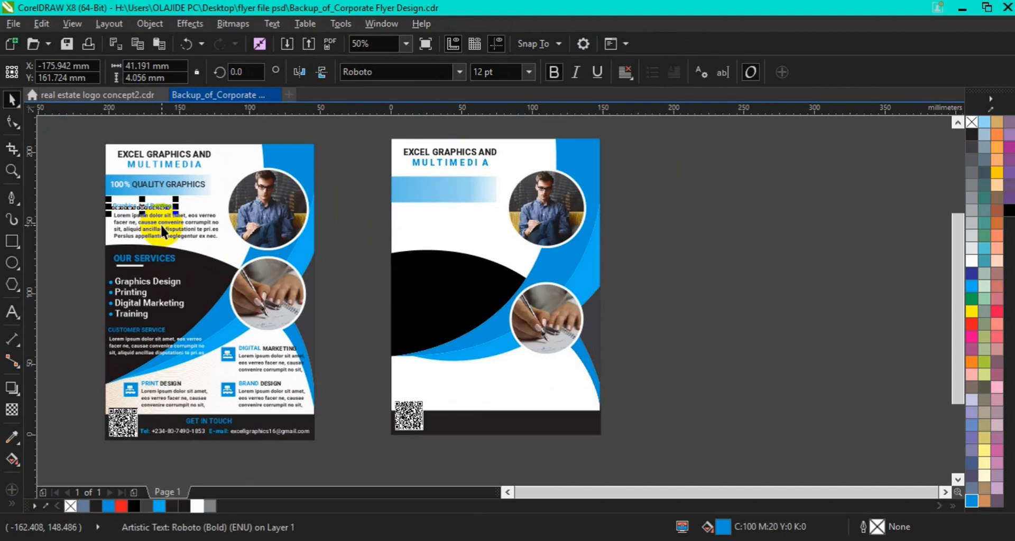
pyautogui.keyDown('shift'); pyautogui.click(166, 226); pyautogui.keyUp('shift')
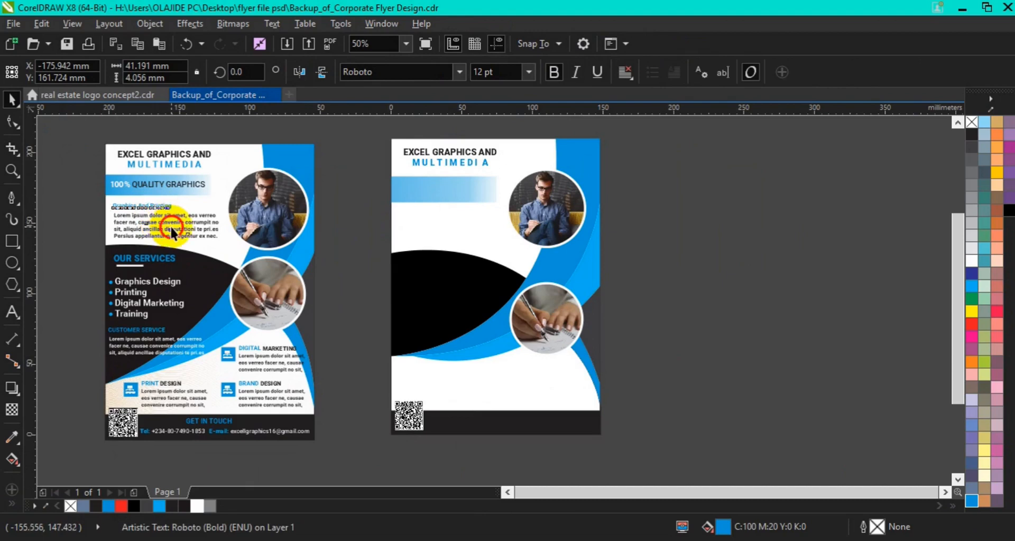
pyautogui.moveTo(172, 228); pyautogui.dragTo(455, 233)
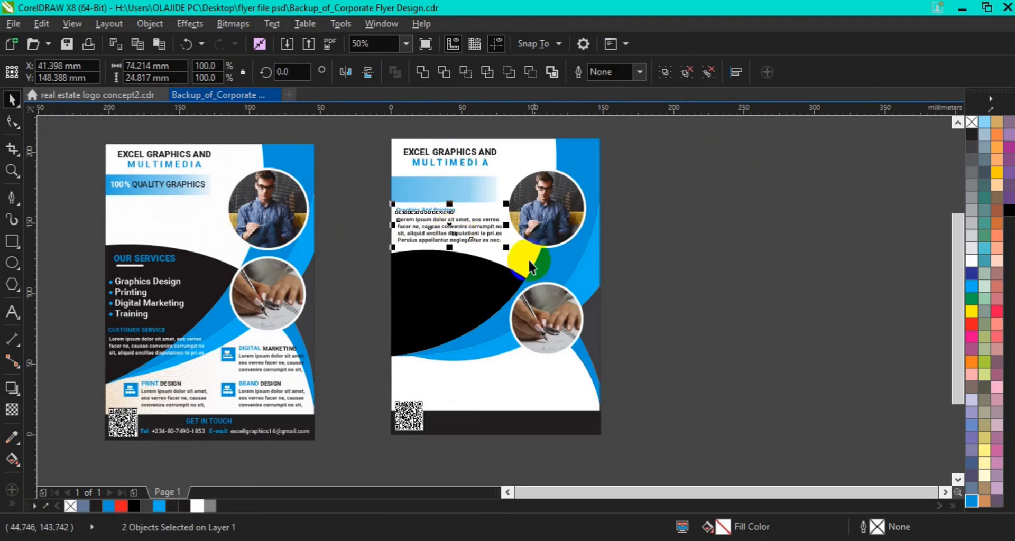
# Move the "100% QUALITY GRAPHICS" text from the reference onto the new flyer's blue bar and bring it to the front of the page
pyautogui.moveTo(165, 189); pyautogui.dragTo(451, 193)
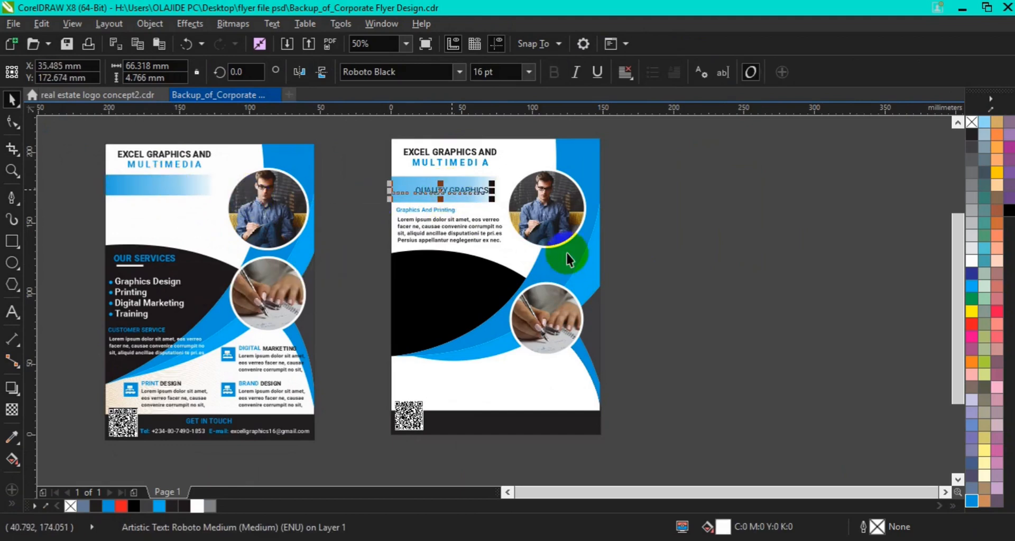
pyautogui.rightClick(443, 195)
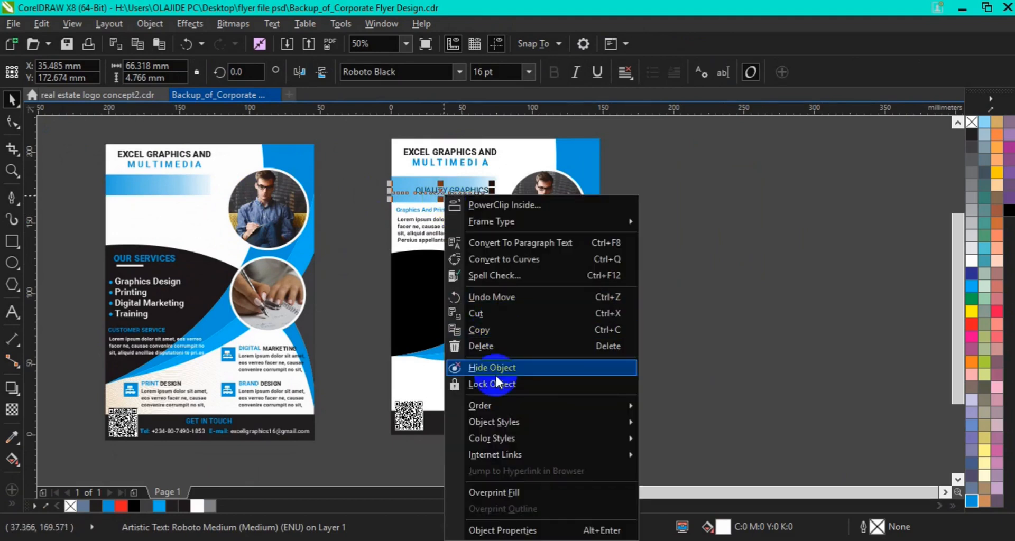
pyautogui.moveTo(496, 404)
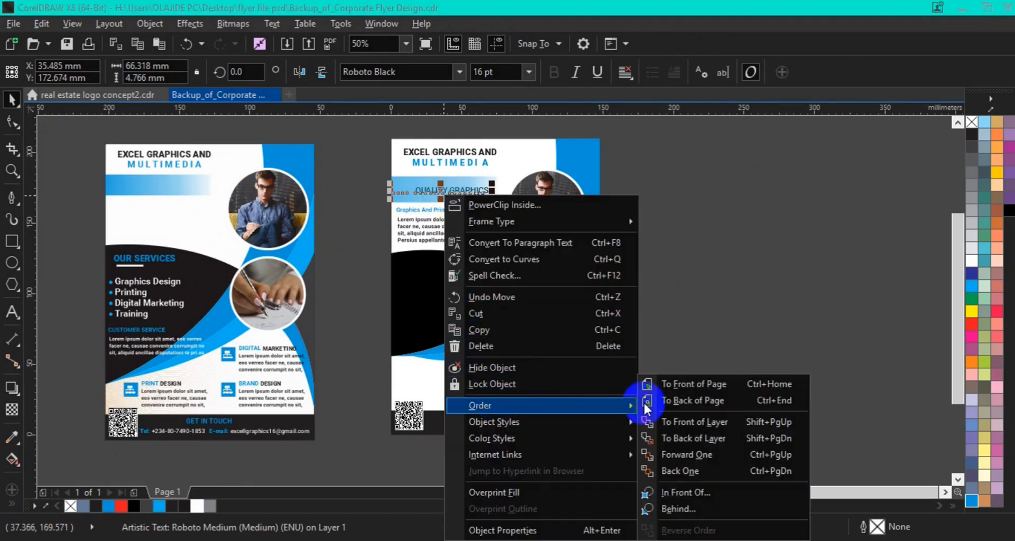
pyautogui.click(678, 385)
pyautogui.click(430, 278)
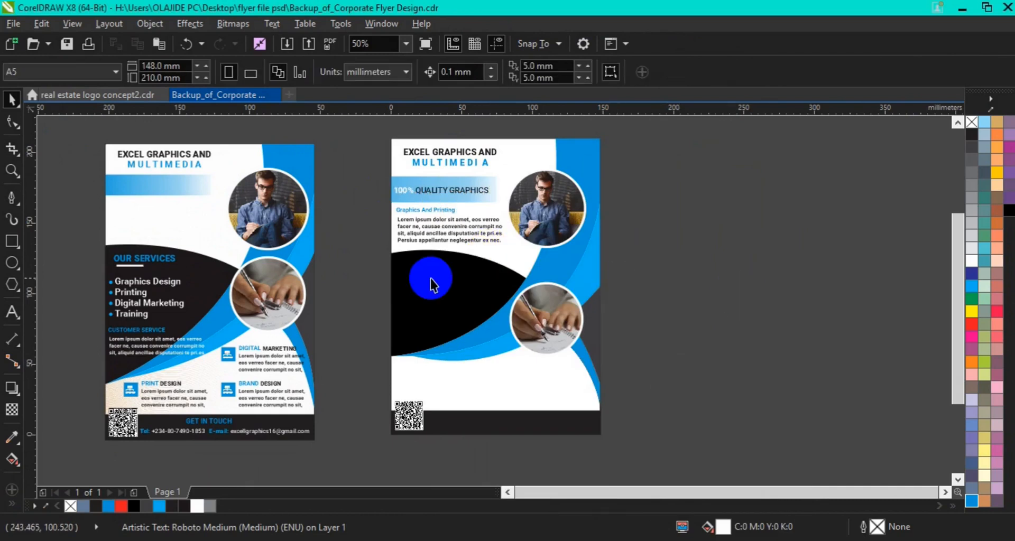
# Group the OUR SERVICES list and CUSTOMER SERVICE text from the reference, move them onto the new flyer's black curved shape and bring them to the front
pyautogui.moveTo(91, 239); pyautogui.dragTo(214, 358)
pyautogui.click(665, 73)
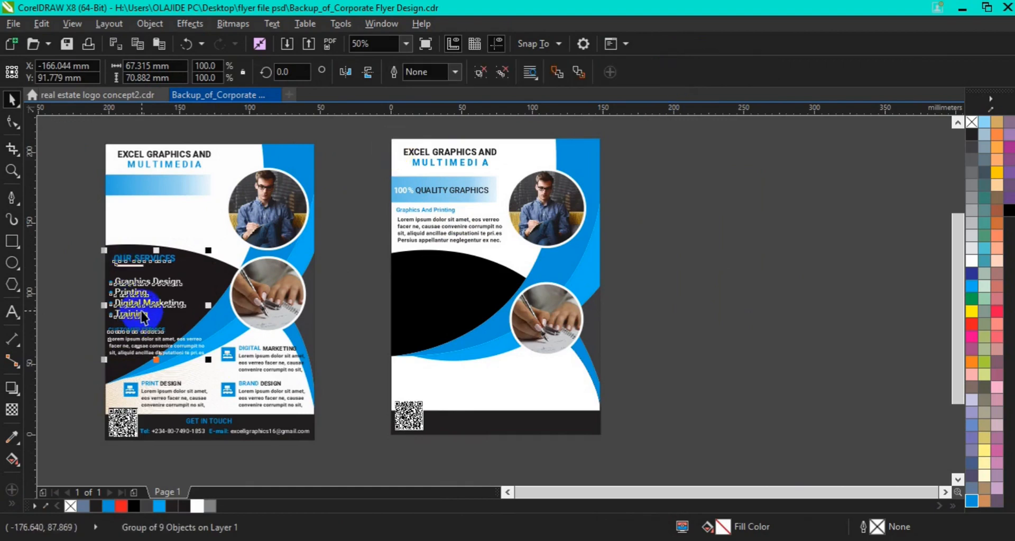
pyautogui.moveTo(143, 317); pyautogui.dragTo(437, 314)
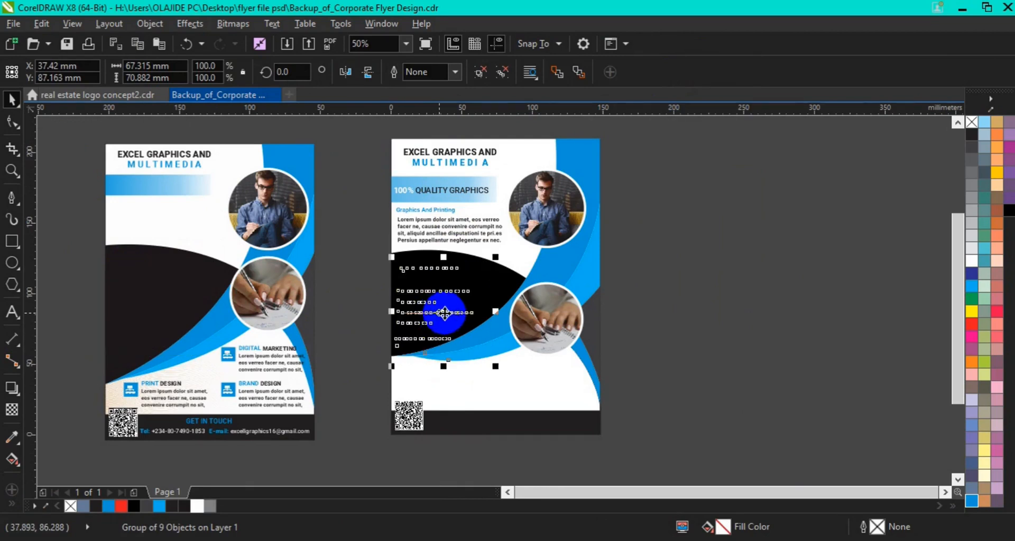
pyautogui.rightClick(439, 318)
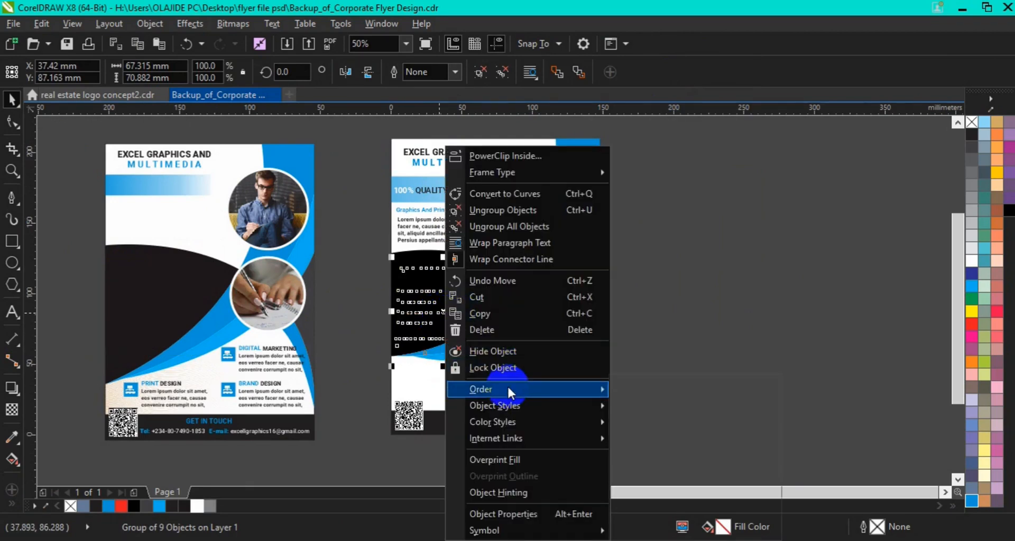
pyautogui.moveTo(507, 386)
pyautogui.click(667, 391)
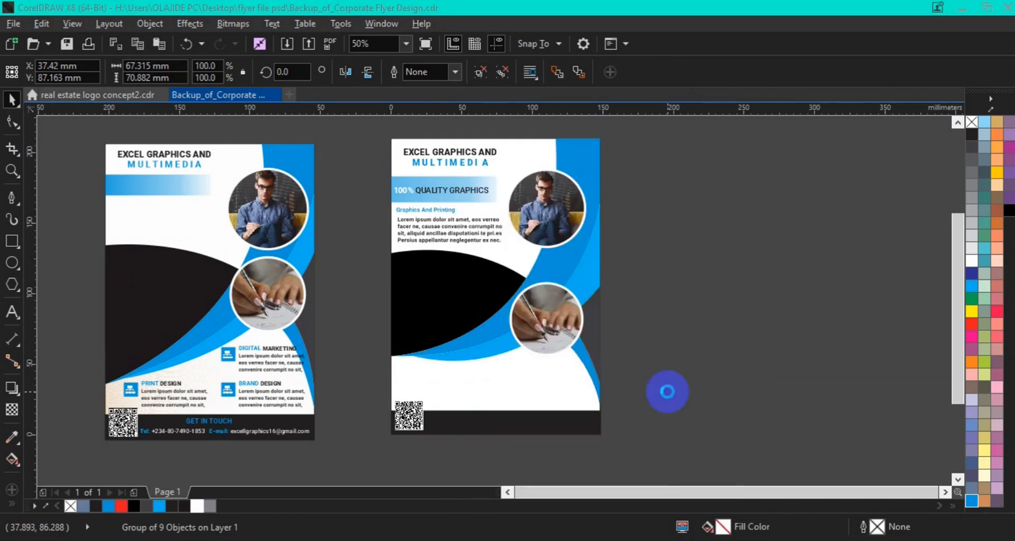
pyautogui.click(758, 388)
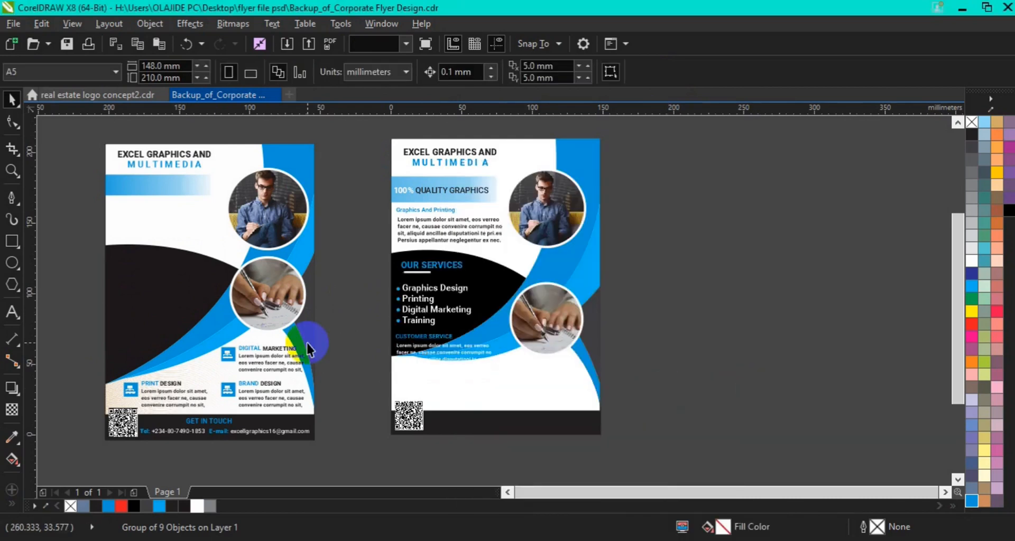
# Group the Digital Marketing, Print Design and Brand Design blocks and move them to about X 78 mm, Y 33 mm in the new flyer's lower white area
pyautogui.moveTo(326, 338); pyautogui.dragTo(107, 414)
pyautogui.click(658, 76)
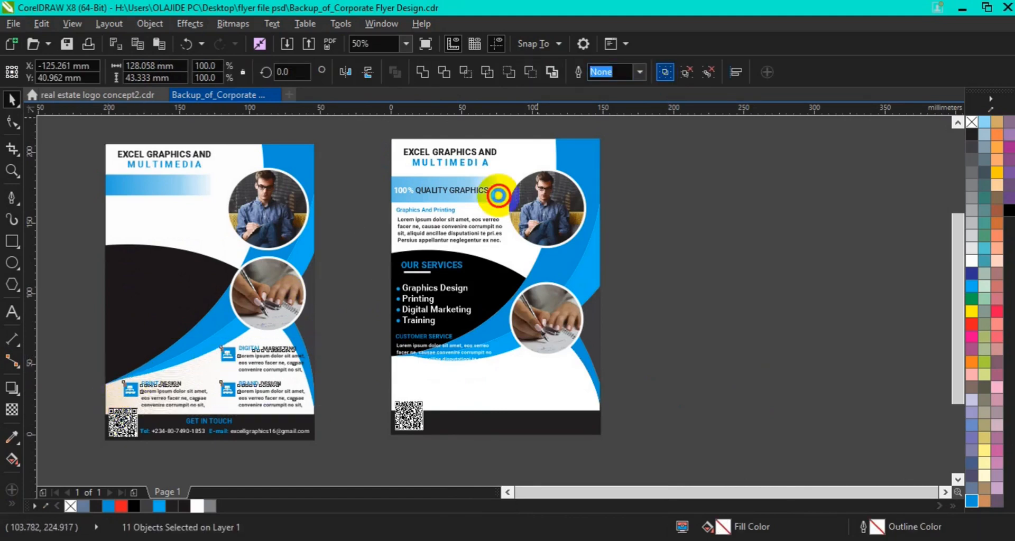
pyautogui.moveTo(223, 374); pyautogui.dragTo(502, 389)
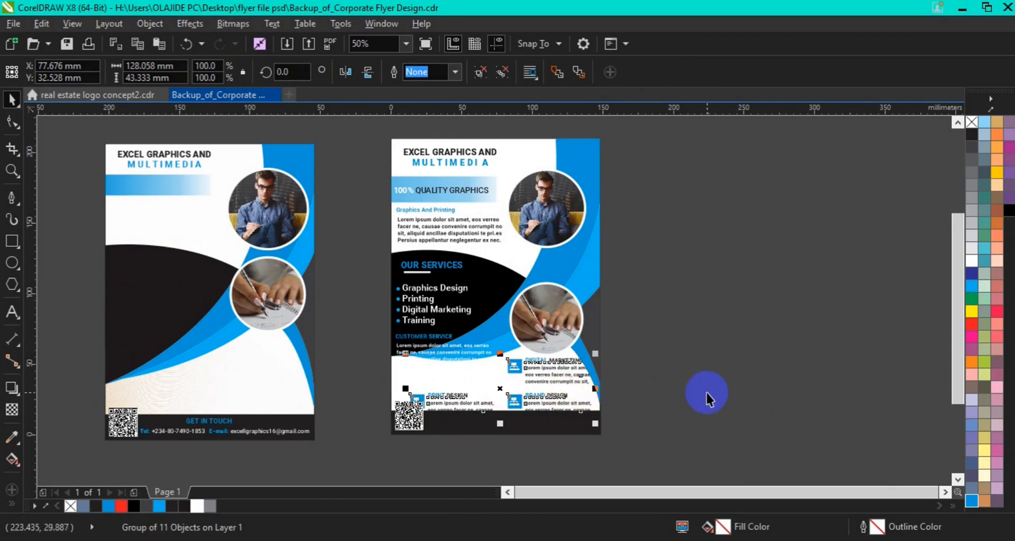
pyautogui.press('Up')
pyautogui.press('Up')
pyautogui.press('Up')
pyautogui.press('Up')
pyautogui.press('Up')
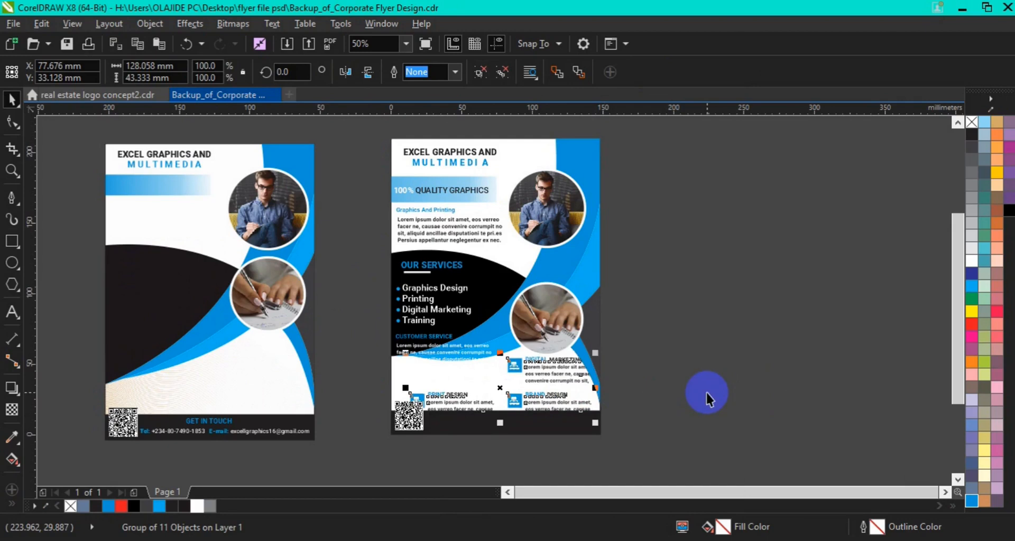
pyautogui.click(706, 393)
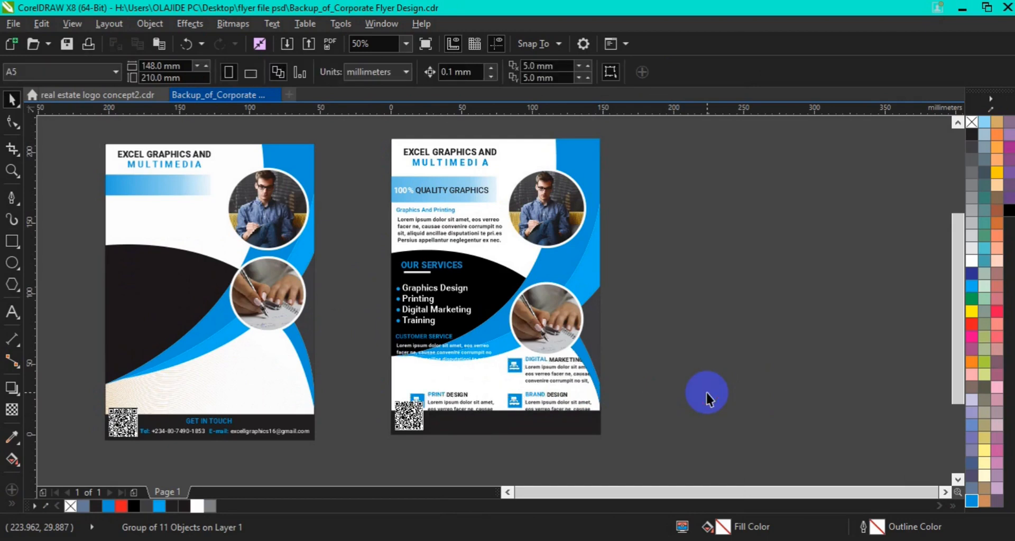
# Ungroup the three design blocks and raise the PRINT DESIGN icon and text clear of the QR code and footer
pyautogui.click(472, 416)
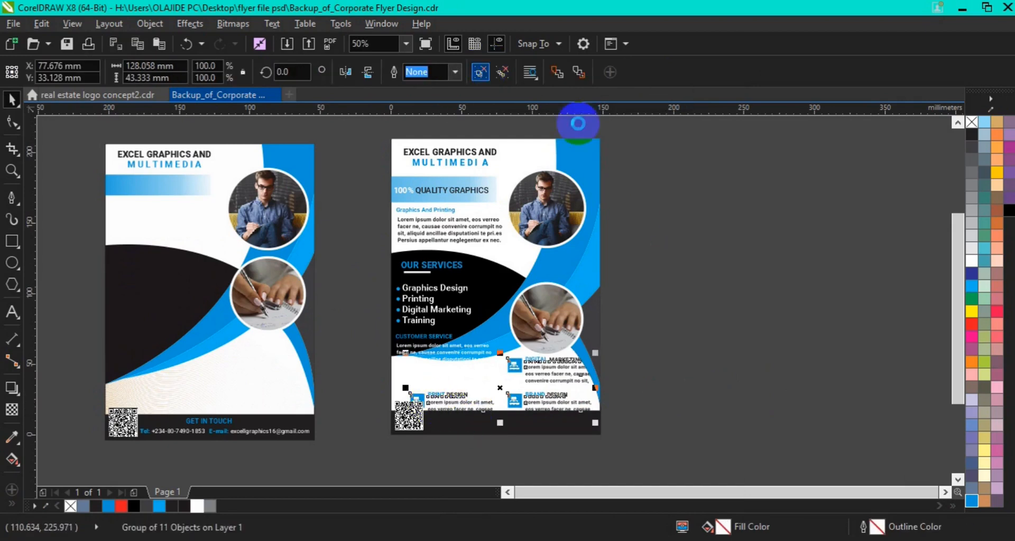
pyautogui.click(620, 277)
pyautogui.moveTo(362, 374); pyautogui.dragTo(501, 423)
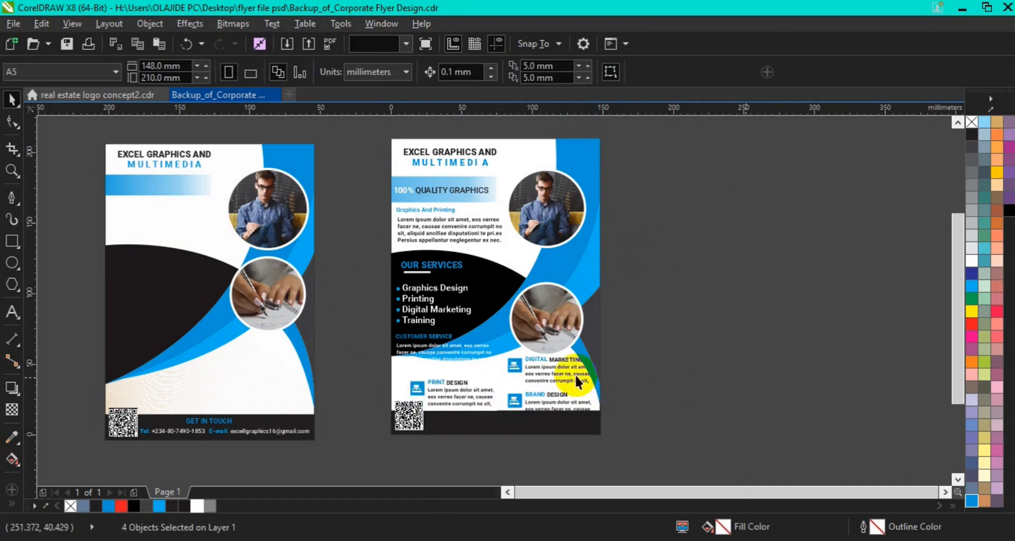
# Move the GET IN TOUCH heading and the contact details line from the reference onto the new flyer's dark footer and bring them to the front of the page
pyautogui.click(198, 420)
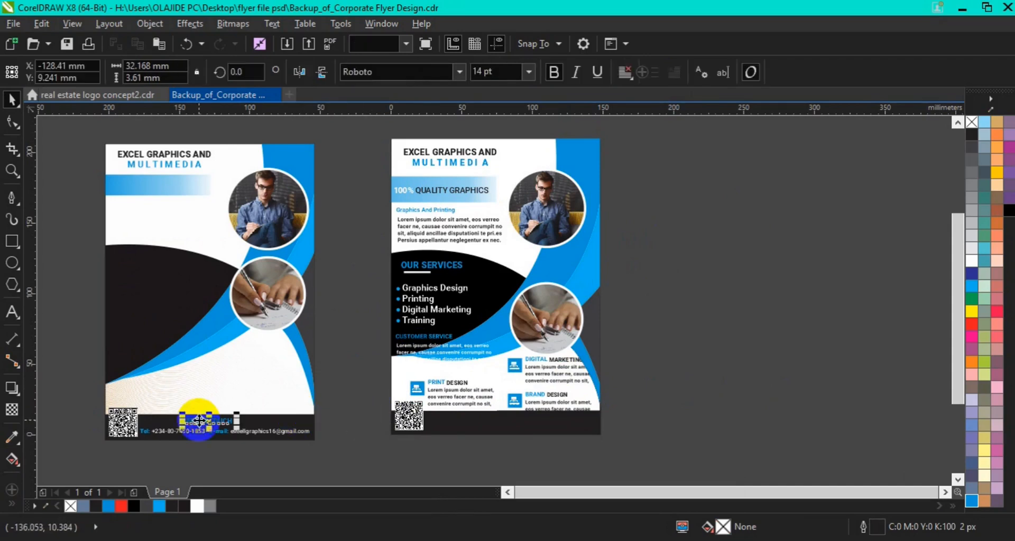
pyautogui.keyDown('shift'); pyautogui.click(257, 436); pyautogui.keyUp('shift')
pyautogui.moveTo(256, 437); pyautogui.dragTo(496, 418)
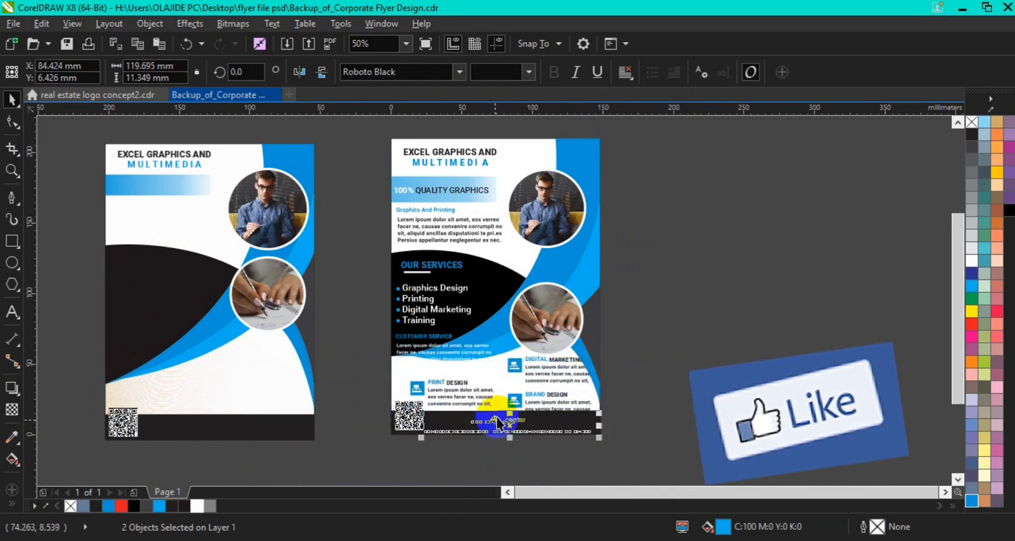
pyautogui.rightClick(509, 429)
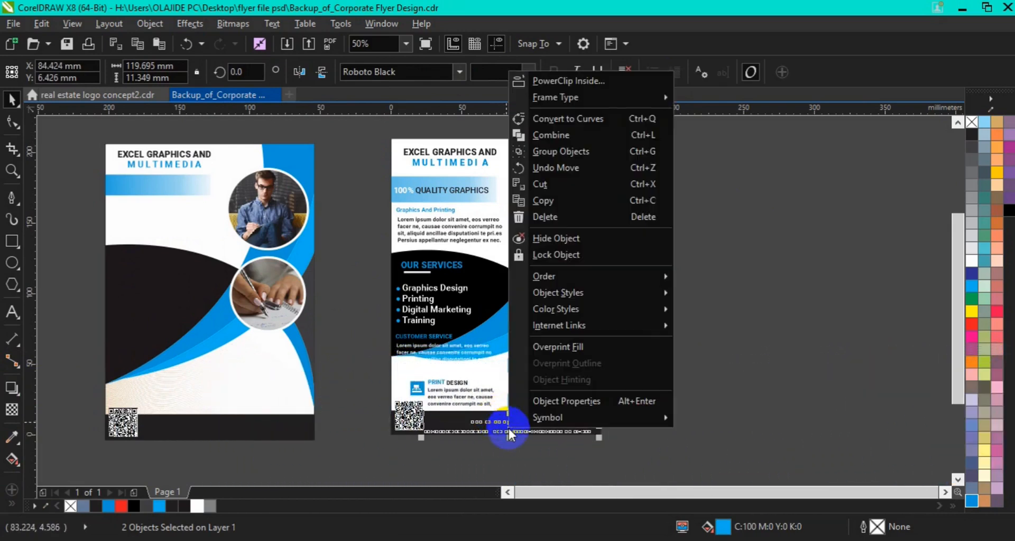
pyautogui.moveTo(618, 275)
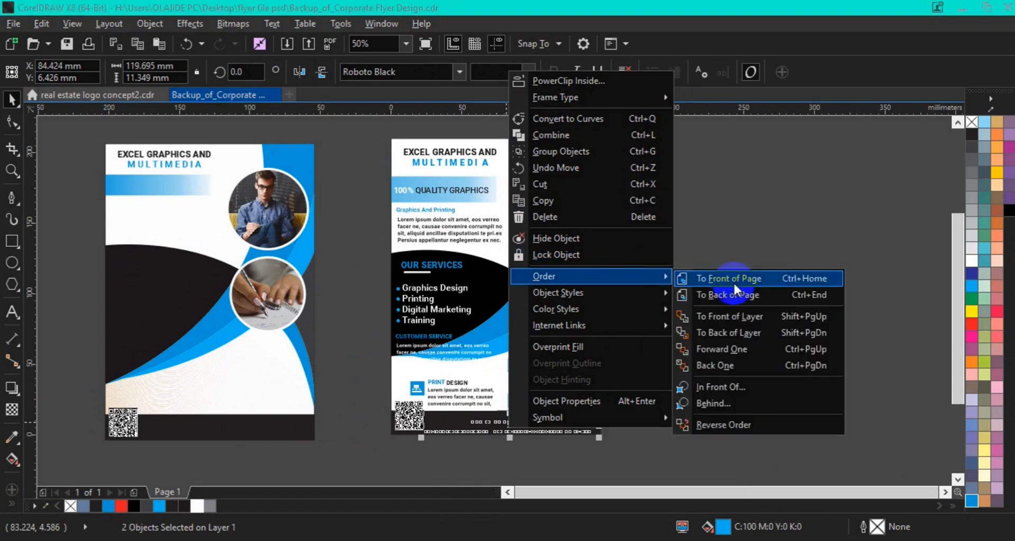
pyautogui.click(772, 281)
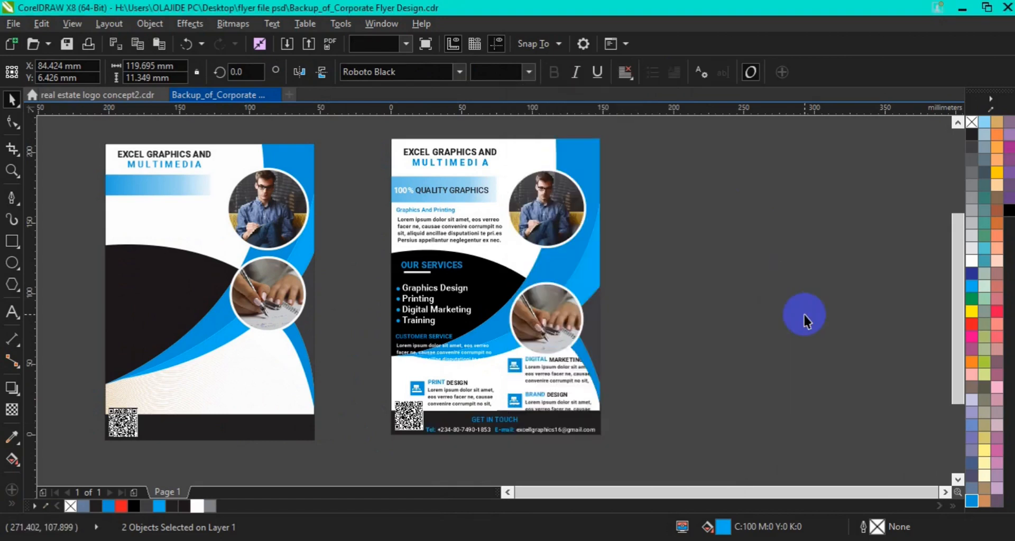
pyautogui.click(805, 320)
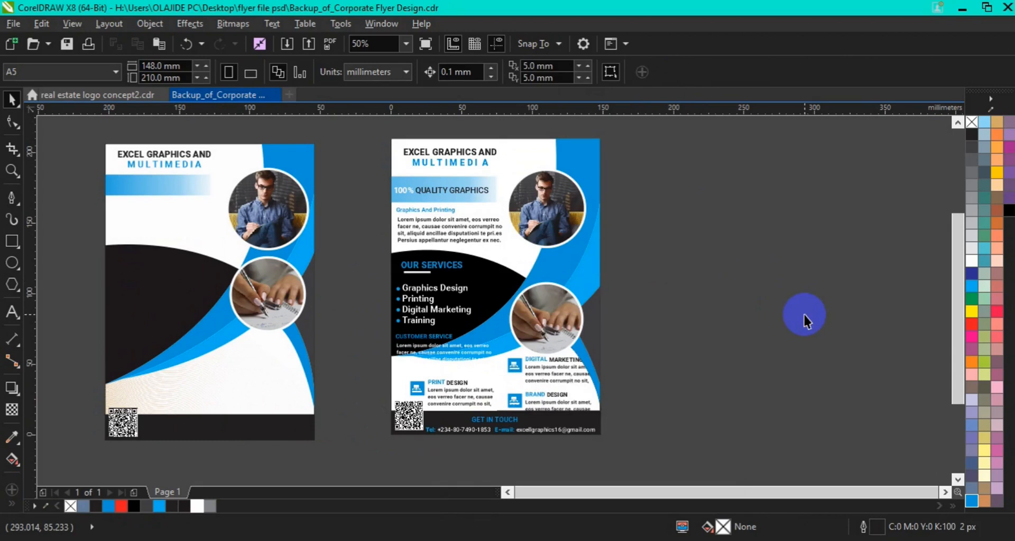